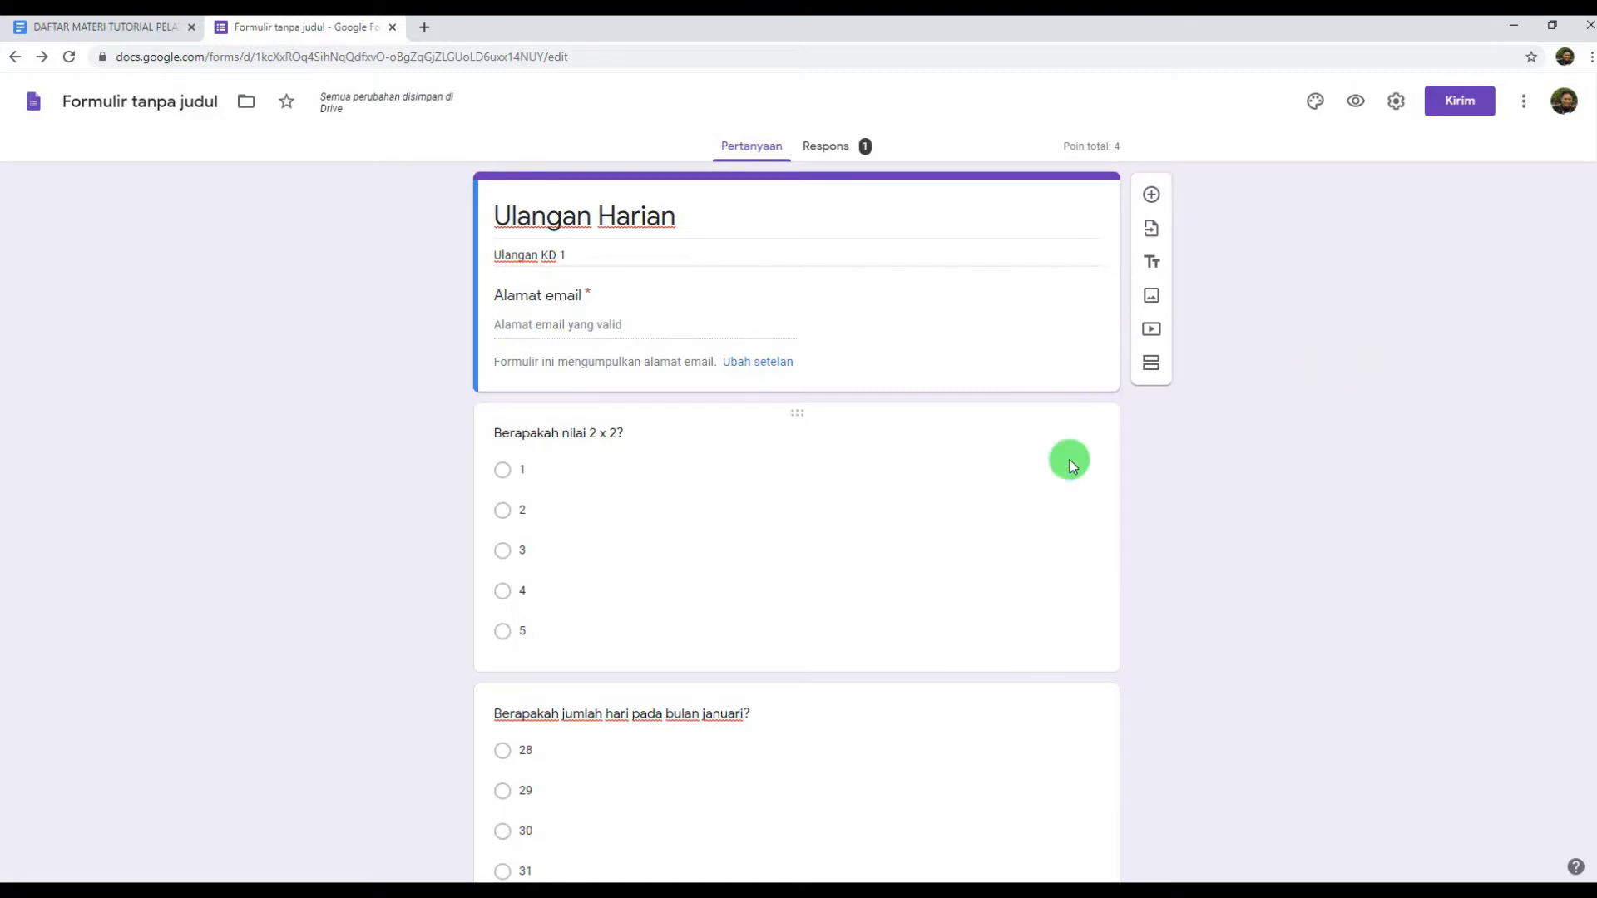
Add a new section directly below the Ulangan Harian header, ahead of the first question
scroll(759, 449, down, 8)
scroll(761, 453, up, 3)
scroll(813, 470, up, 2)
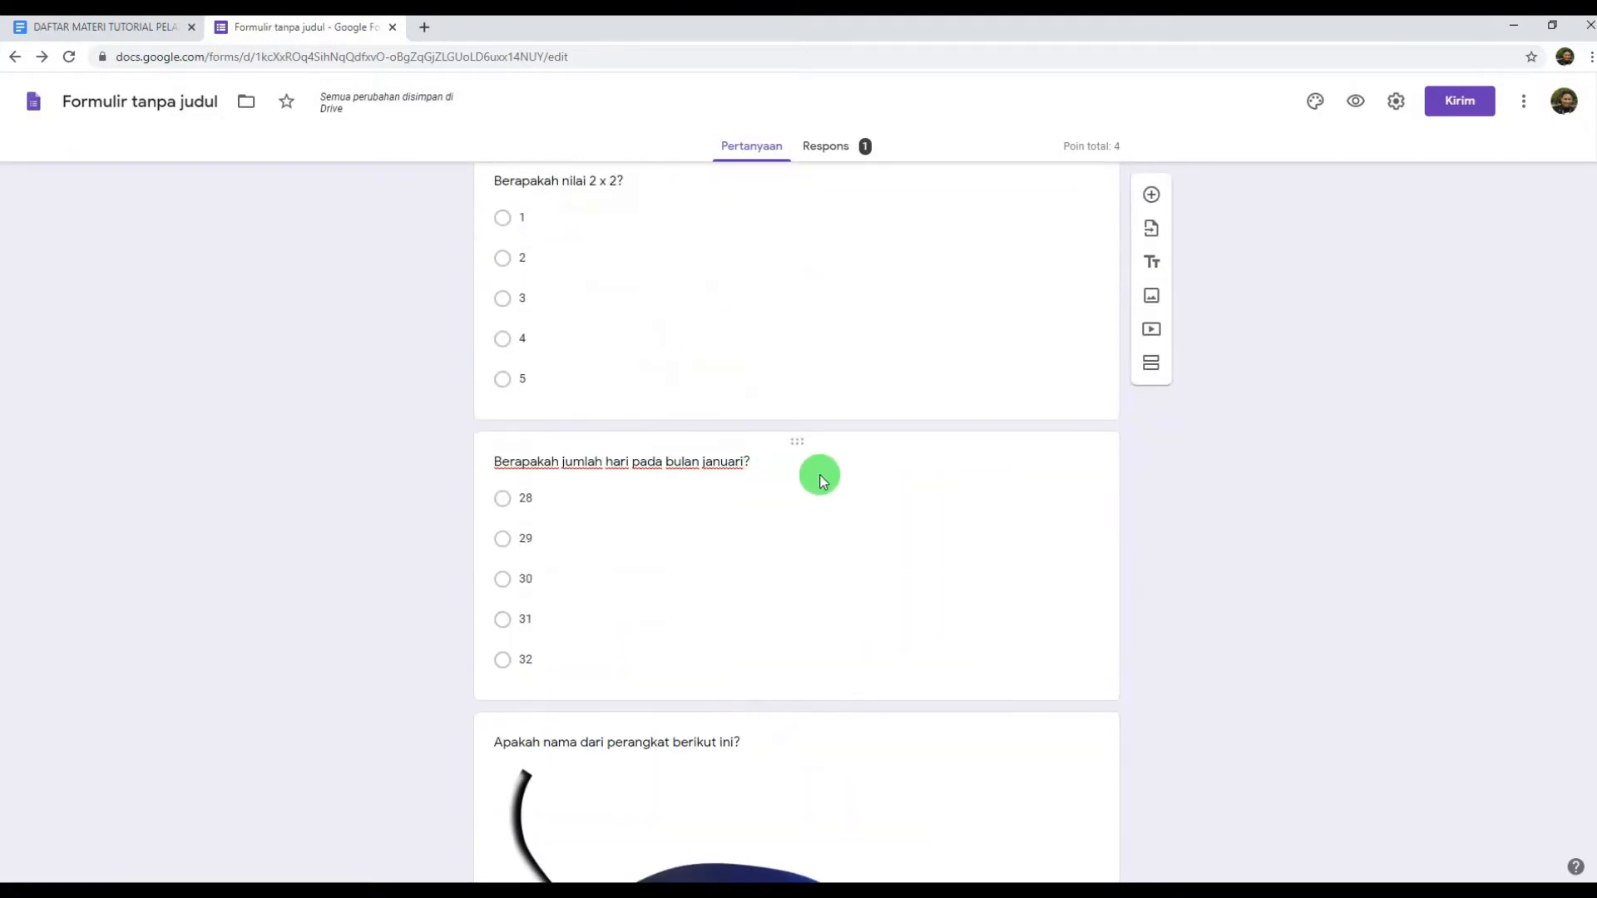
scroll(814, 470, up, 3)
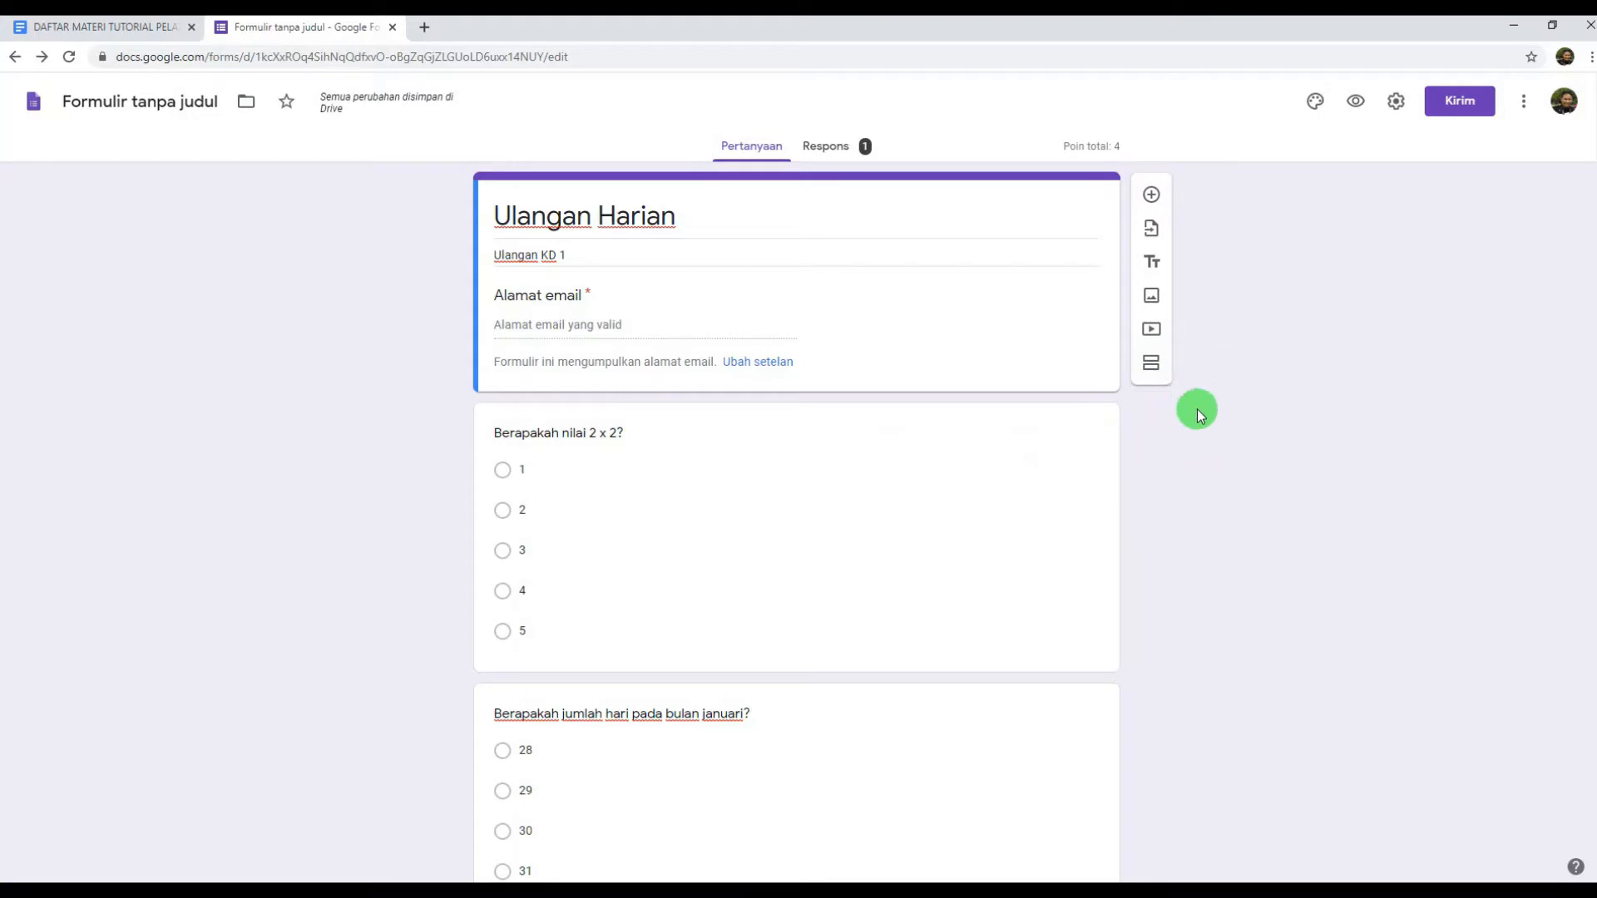
triple_click(788, 259)
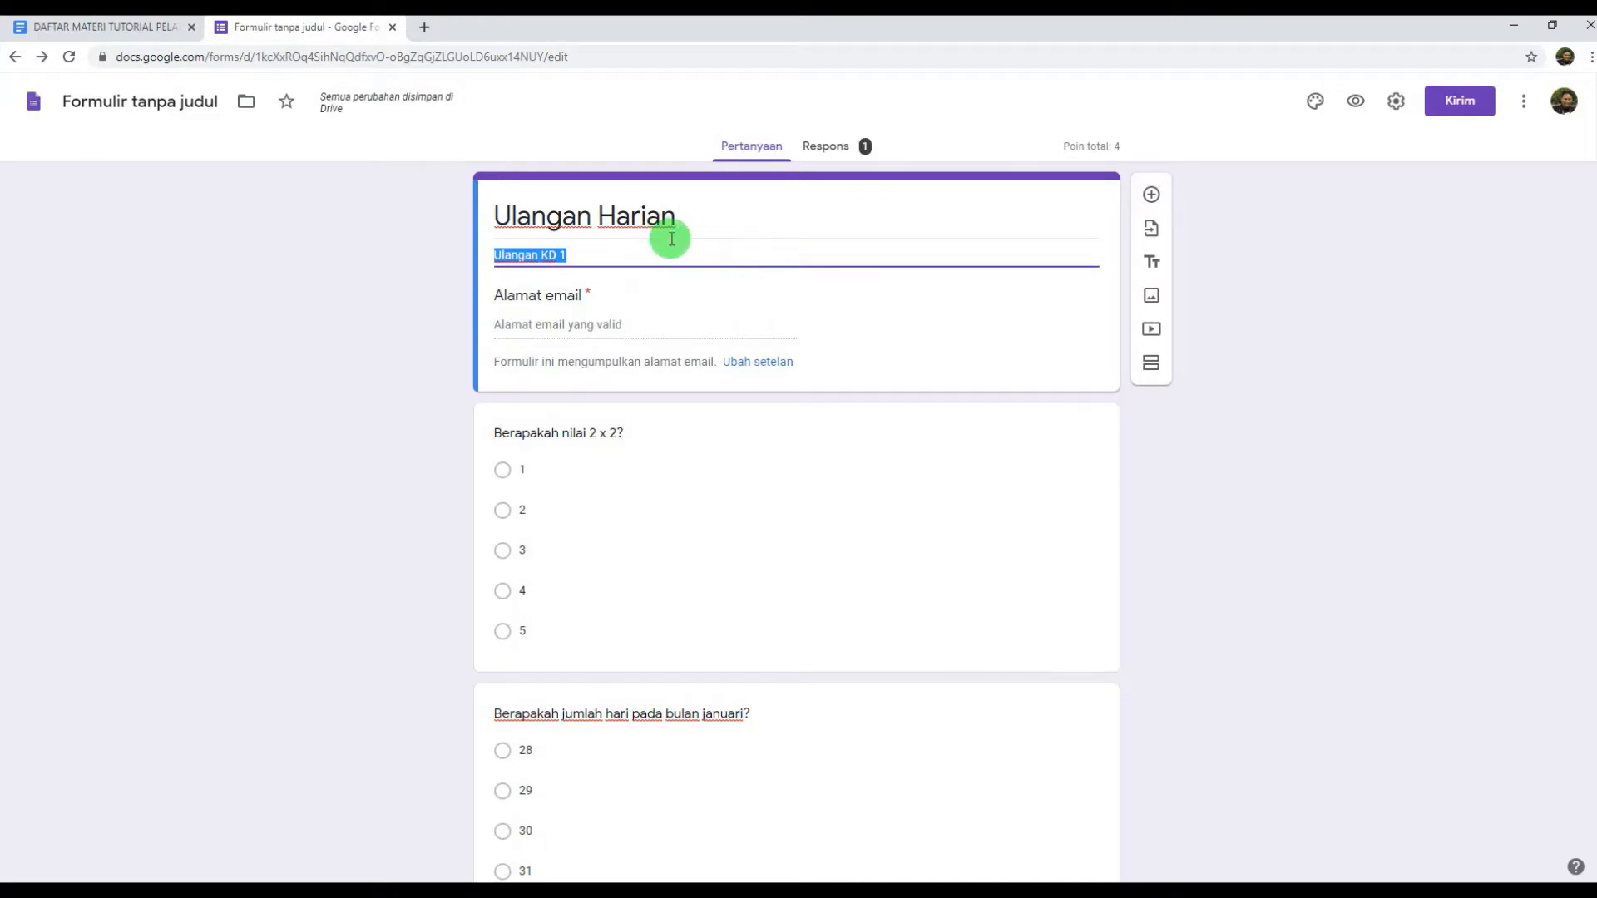
click(1154, 366)
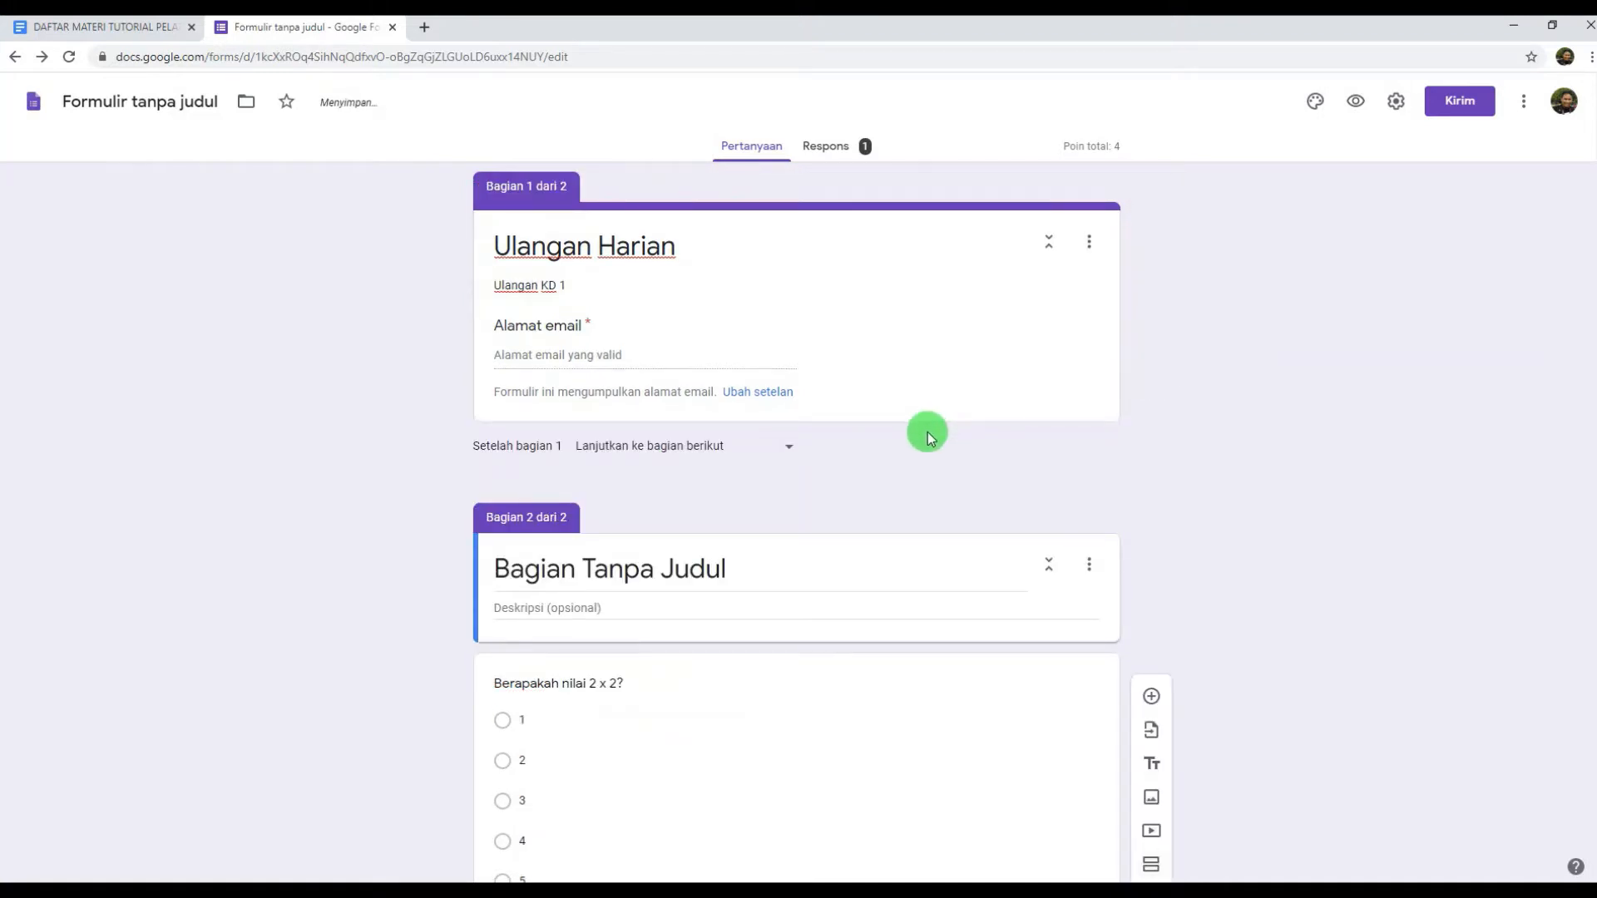
Review the two-section layout and preview the form's first page as respondents see it, closing the preview again
scroll(928, 432, down, 2)
scroll(930, 449, up, 2)
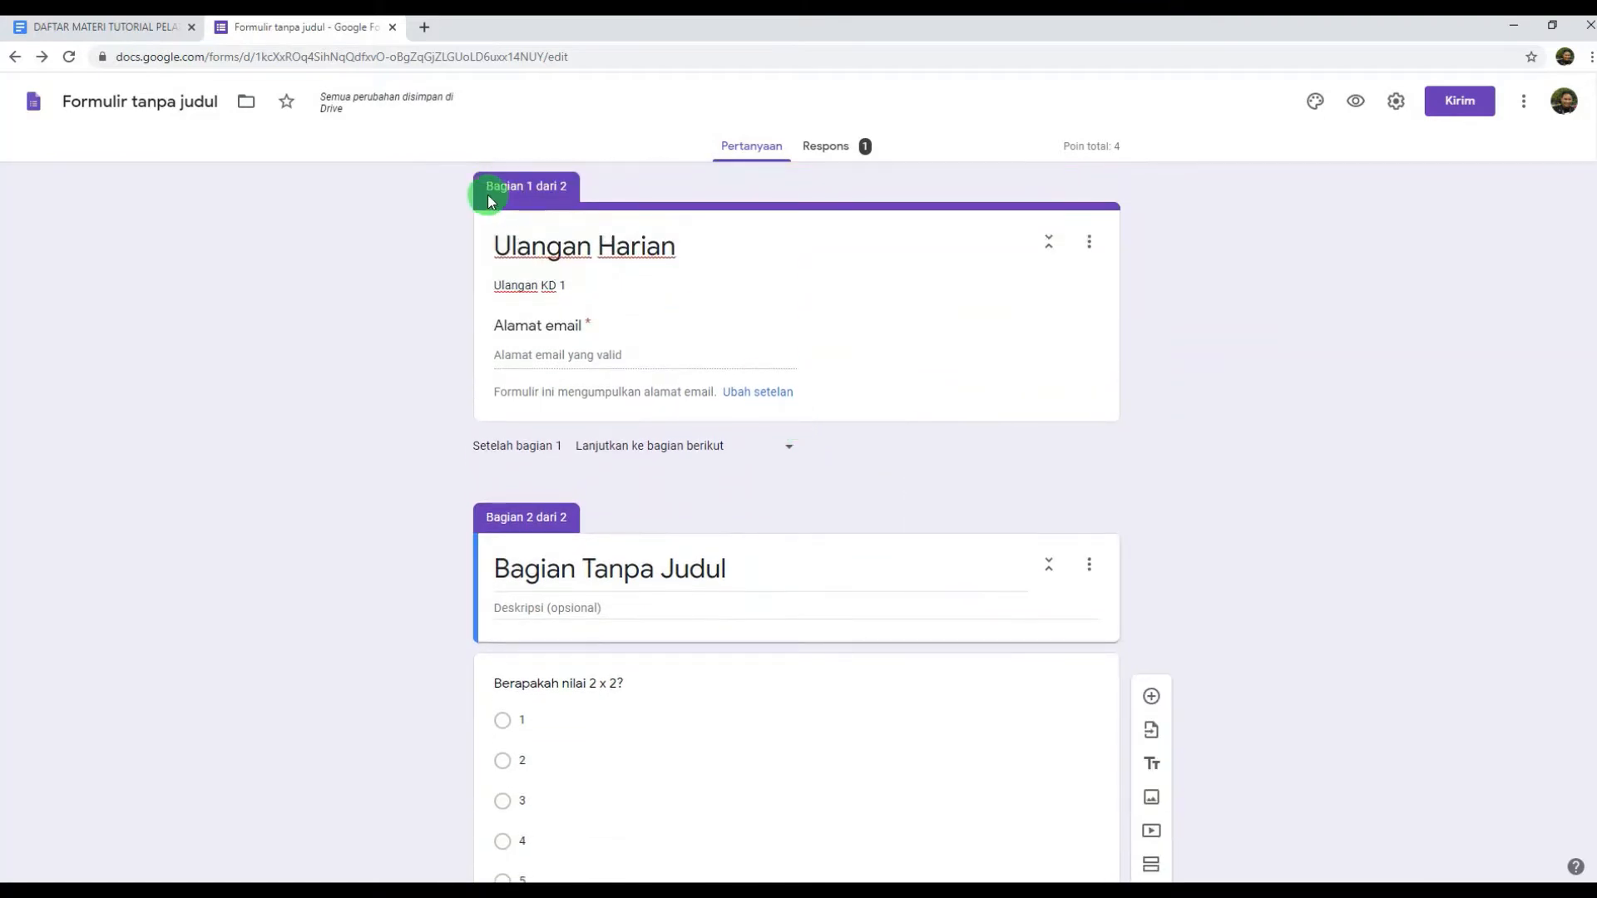
scroll(557, 565, down, 1)
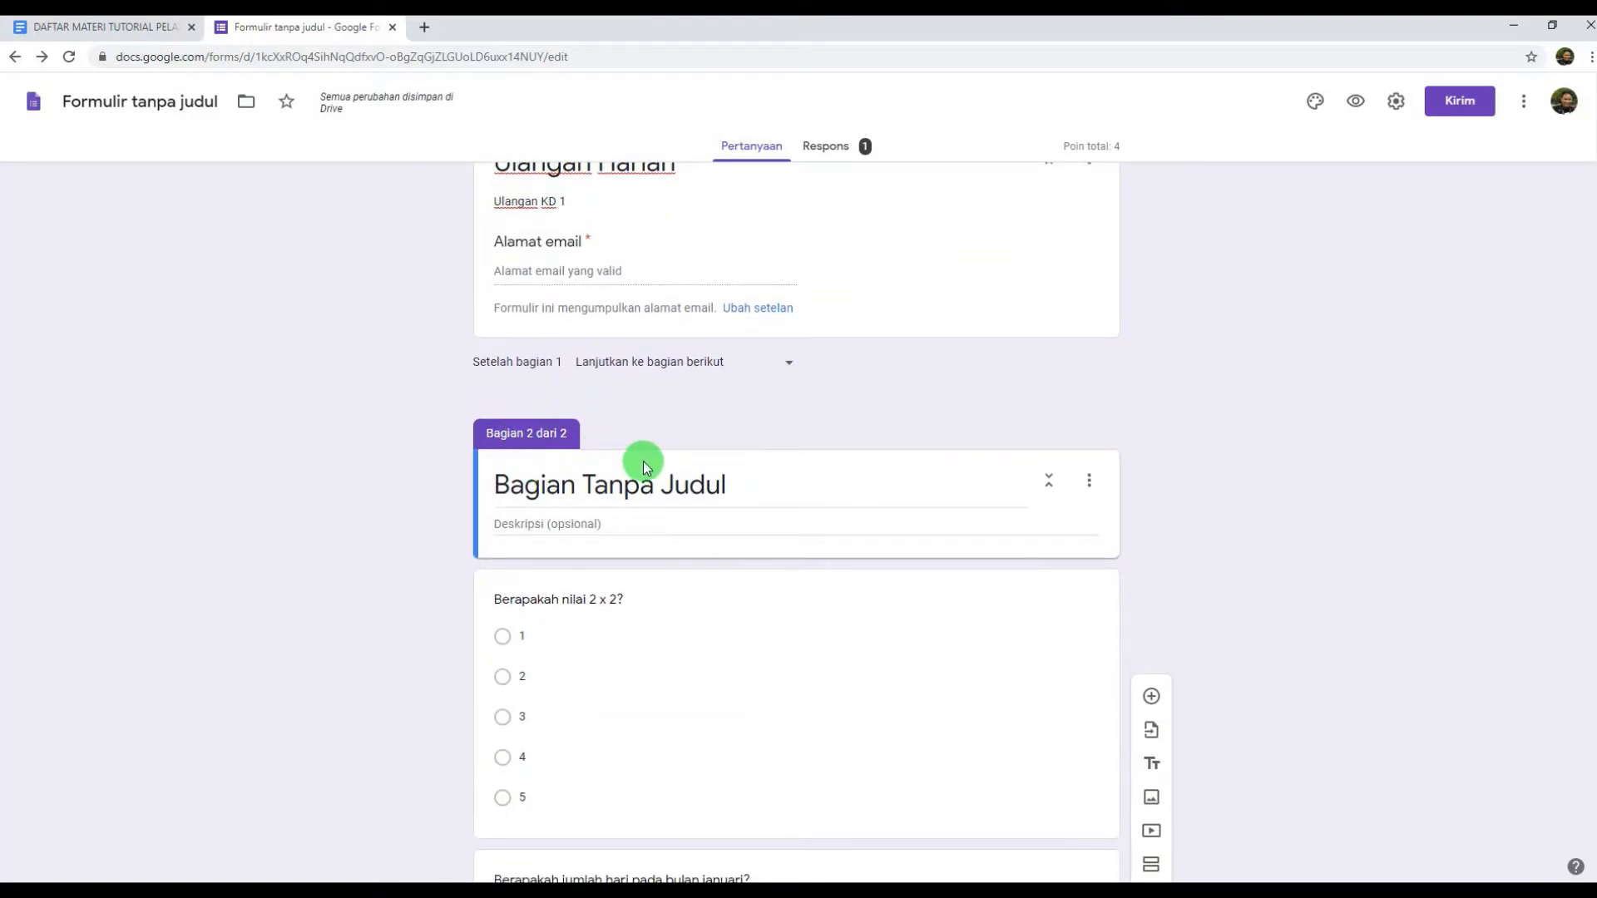
scroll(642, 461, up, 1)
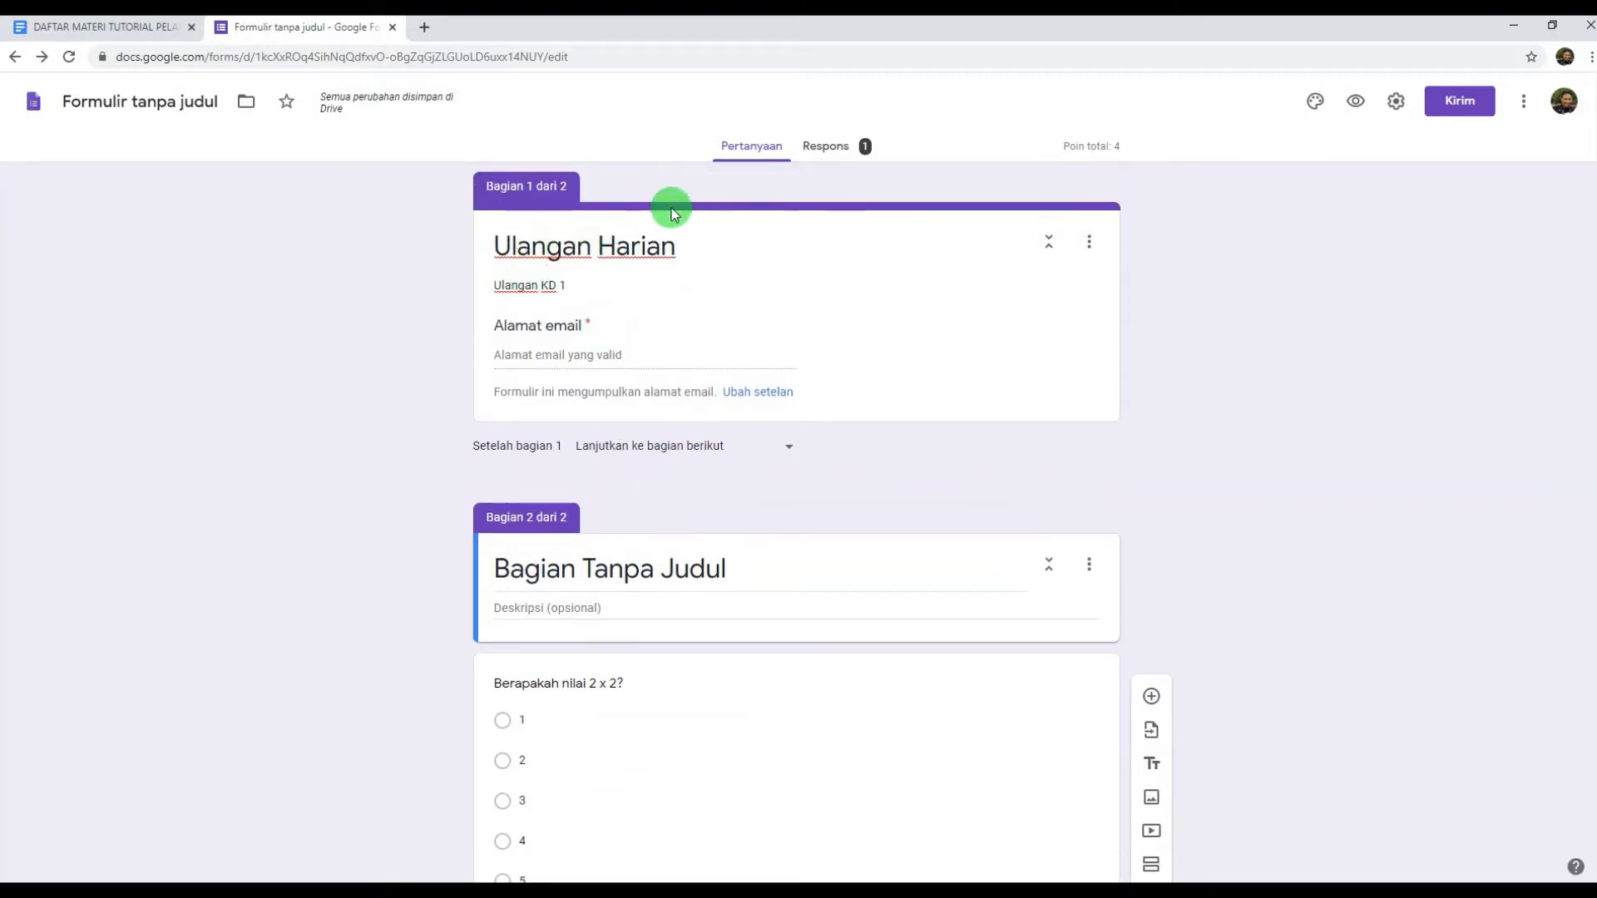
scroll(581, 488, down, 1)
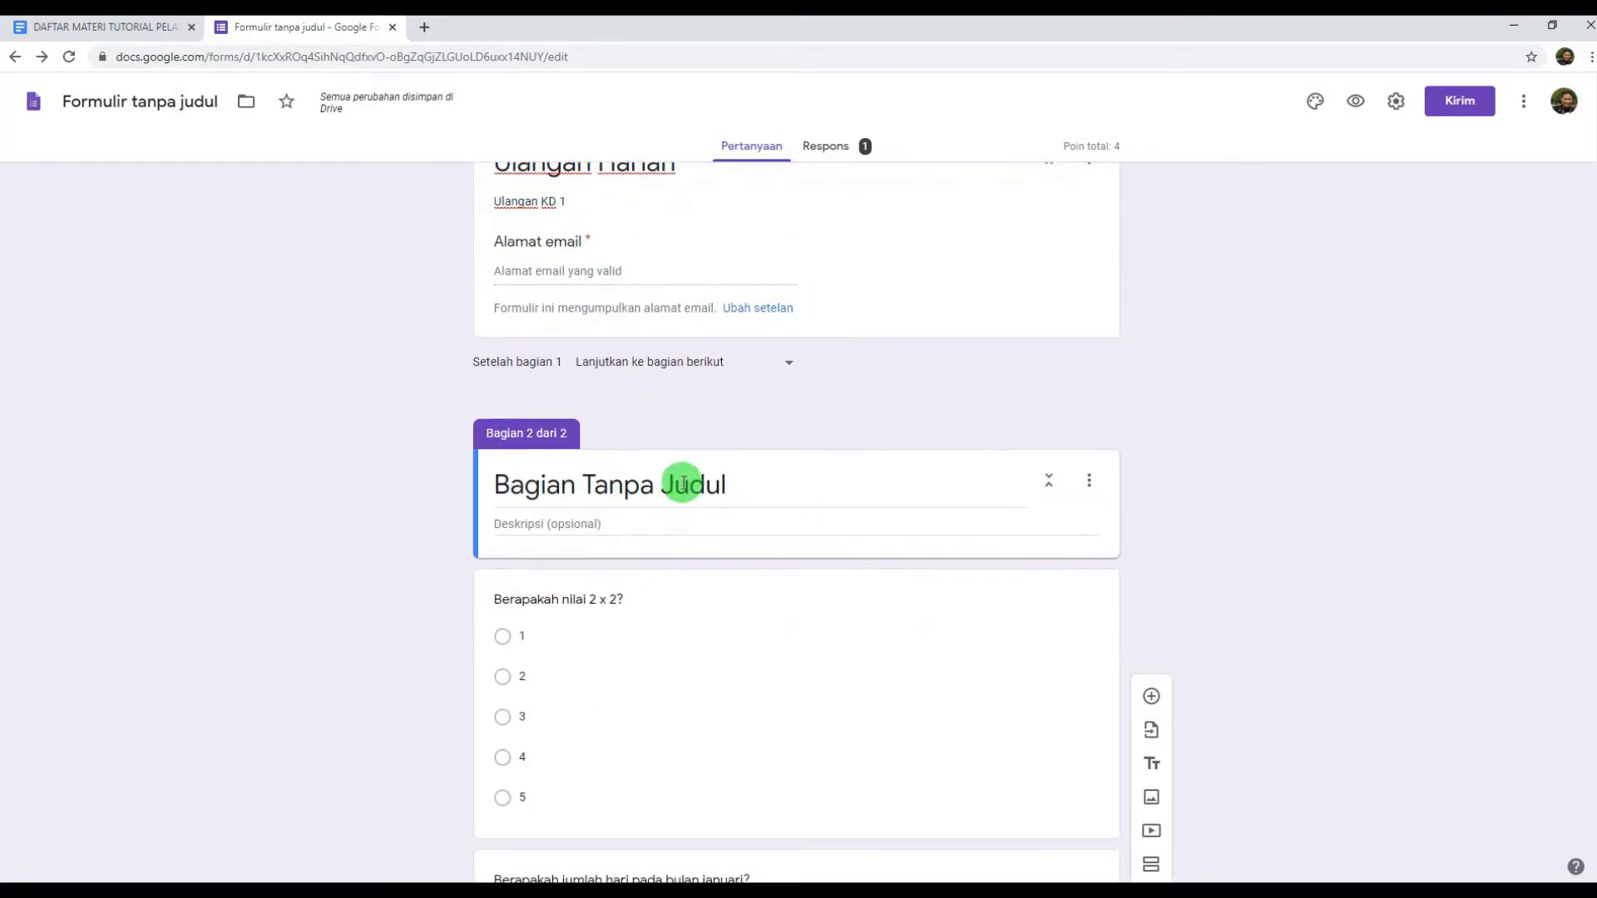
scroll(1290, 310, up, 1)
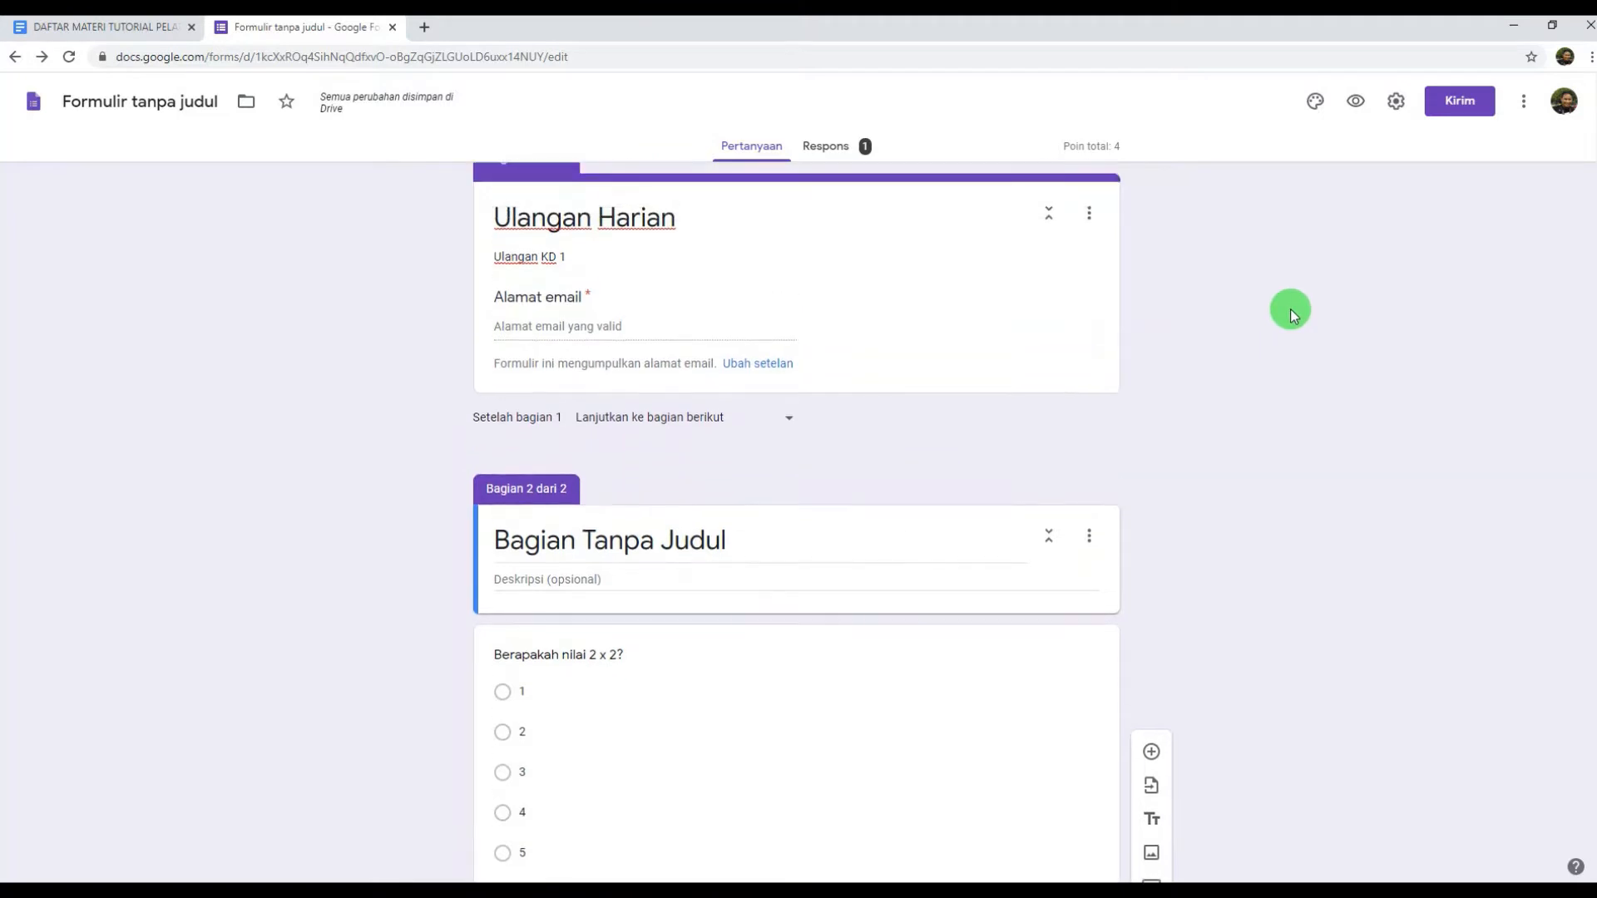
click(1356, 103)
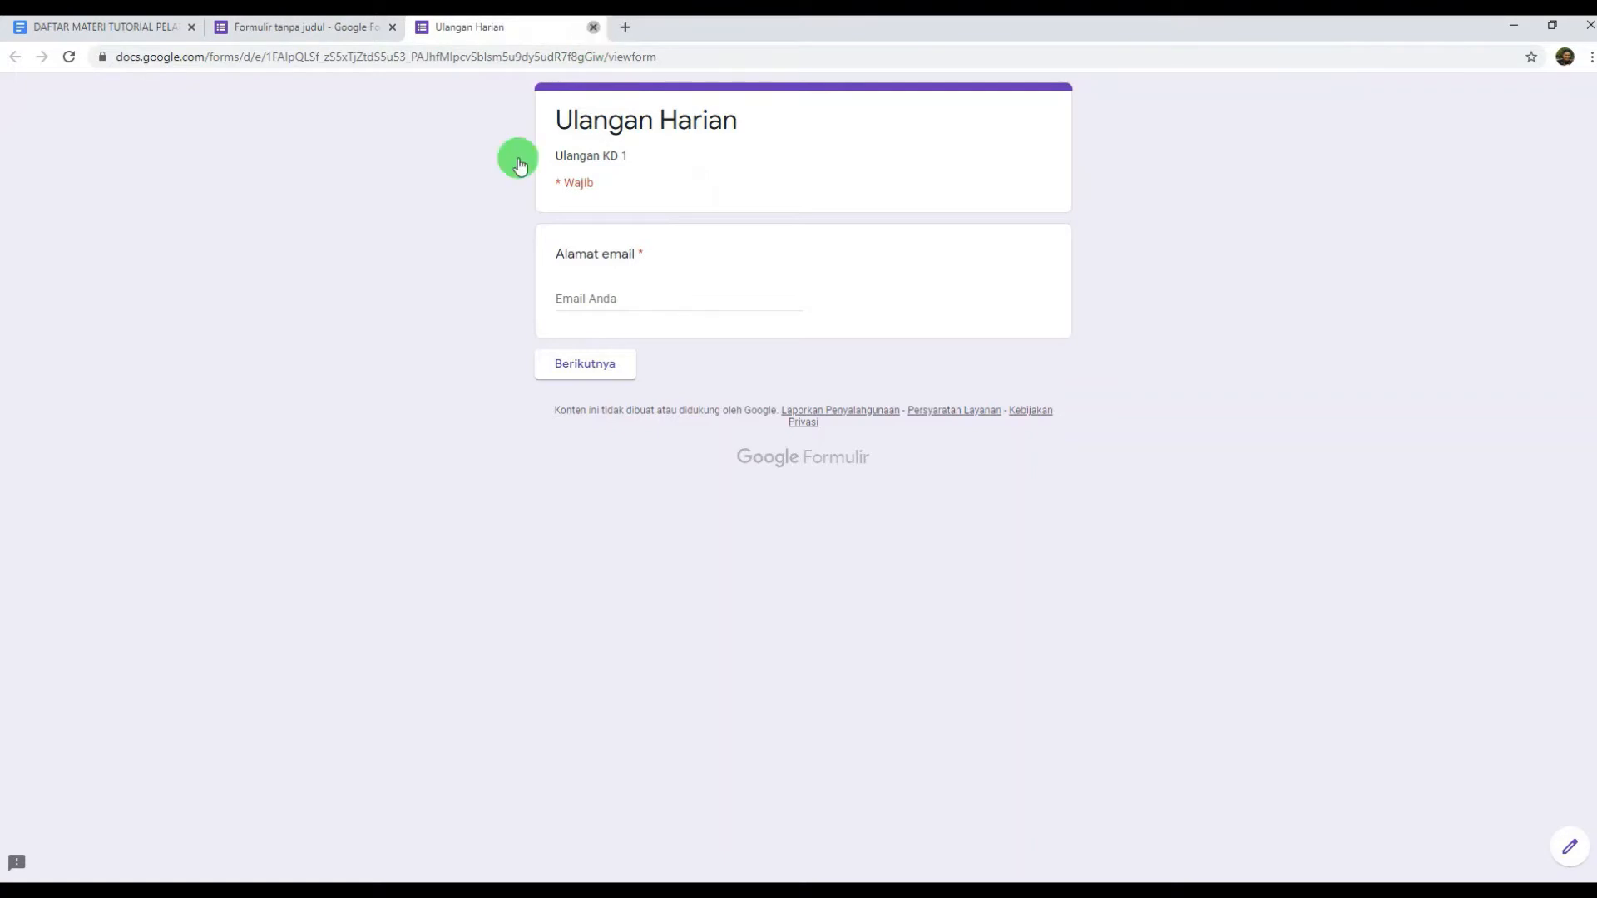
key(ctrl+w)
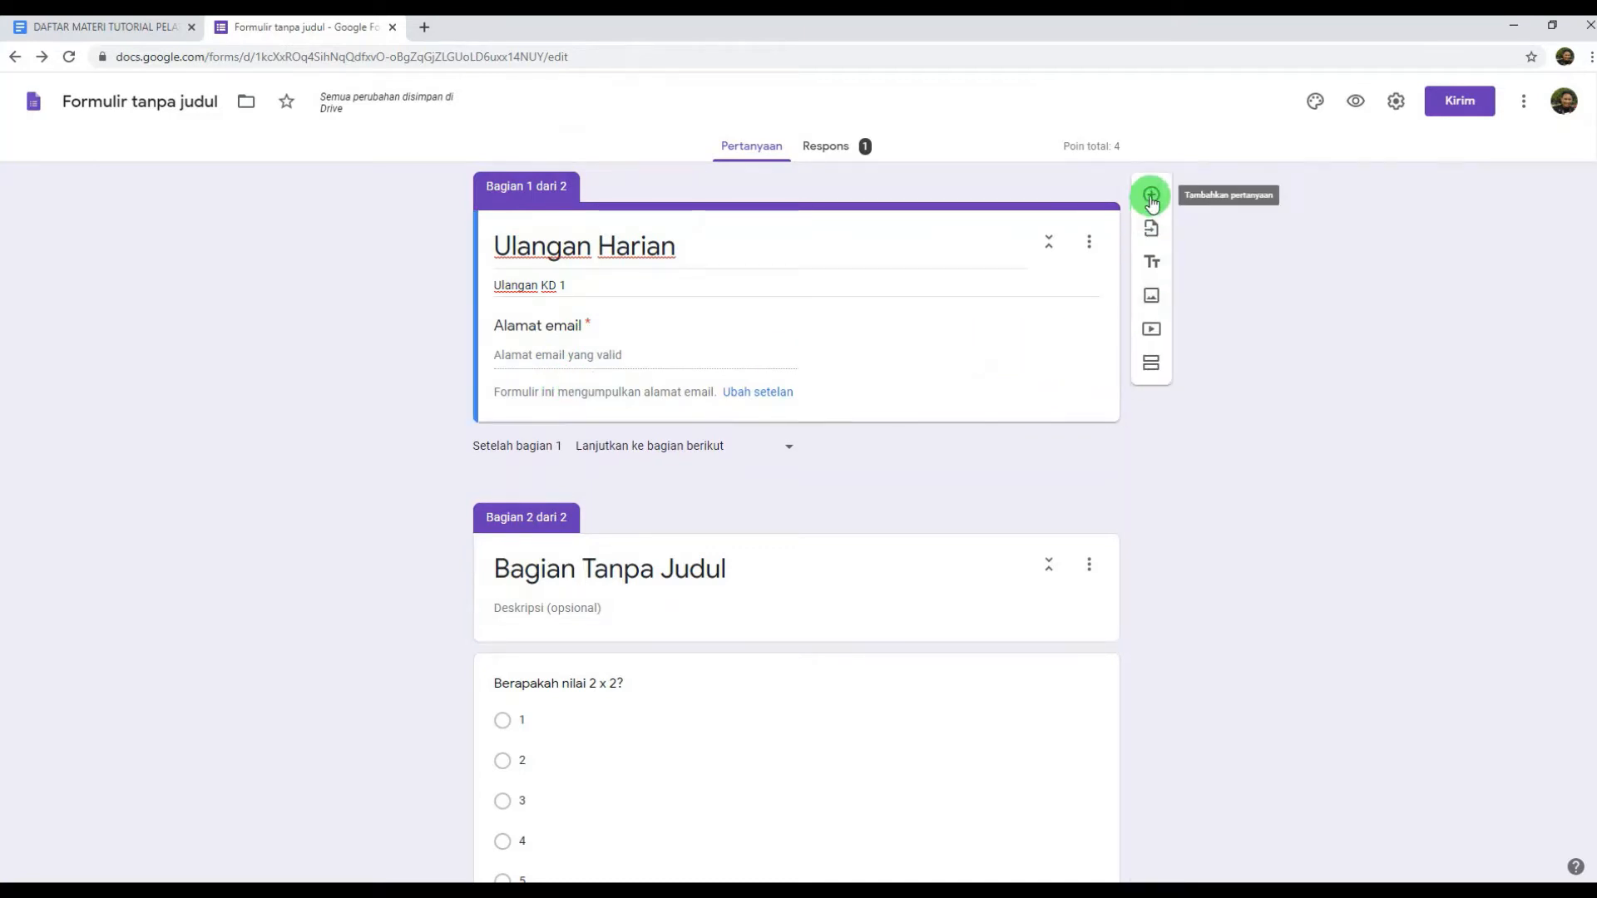
Add a short-answer question titled "Nama Siswa" to section 1, below the email field
click(1151, 195)
click(526, 476)
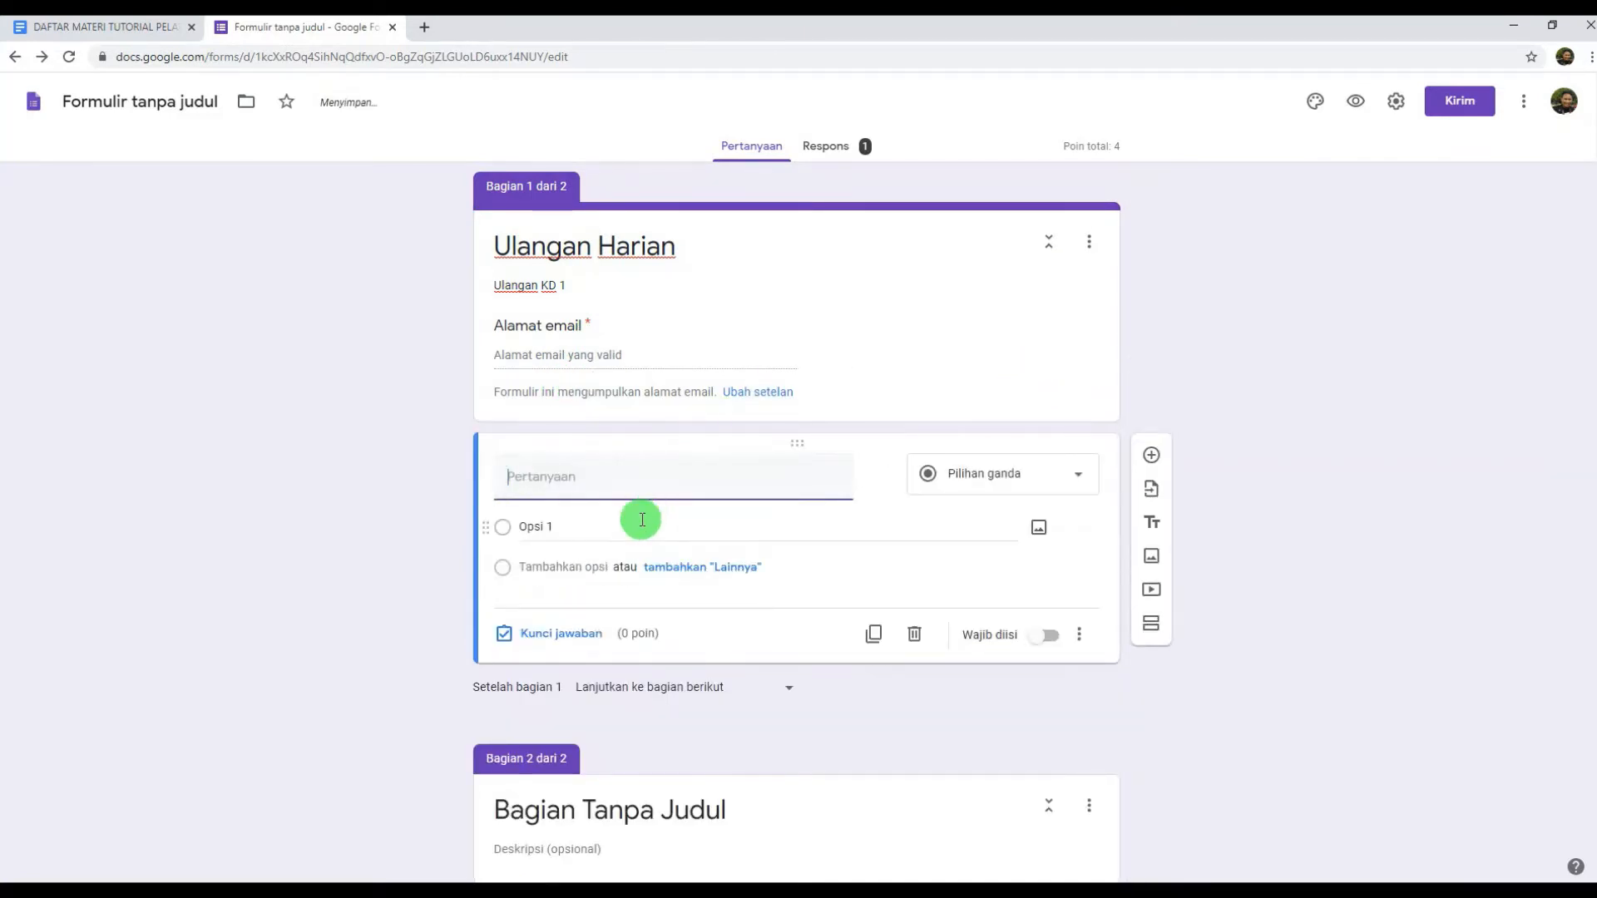
text(Nama Siswa)
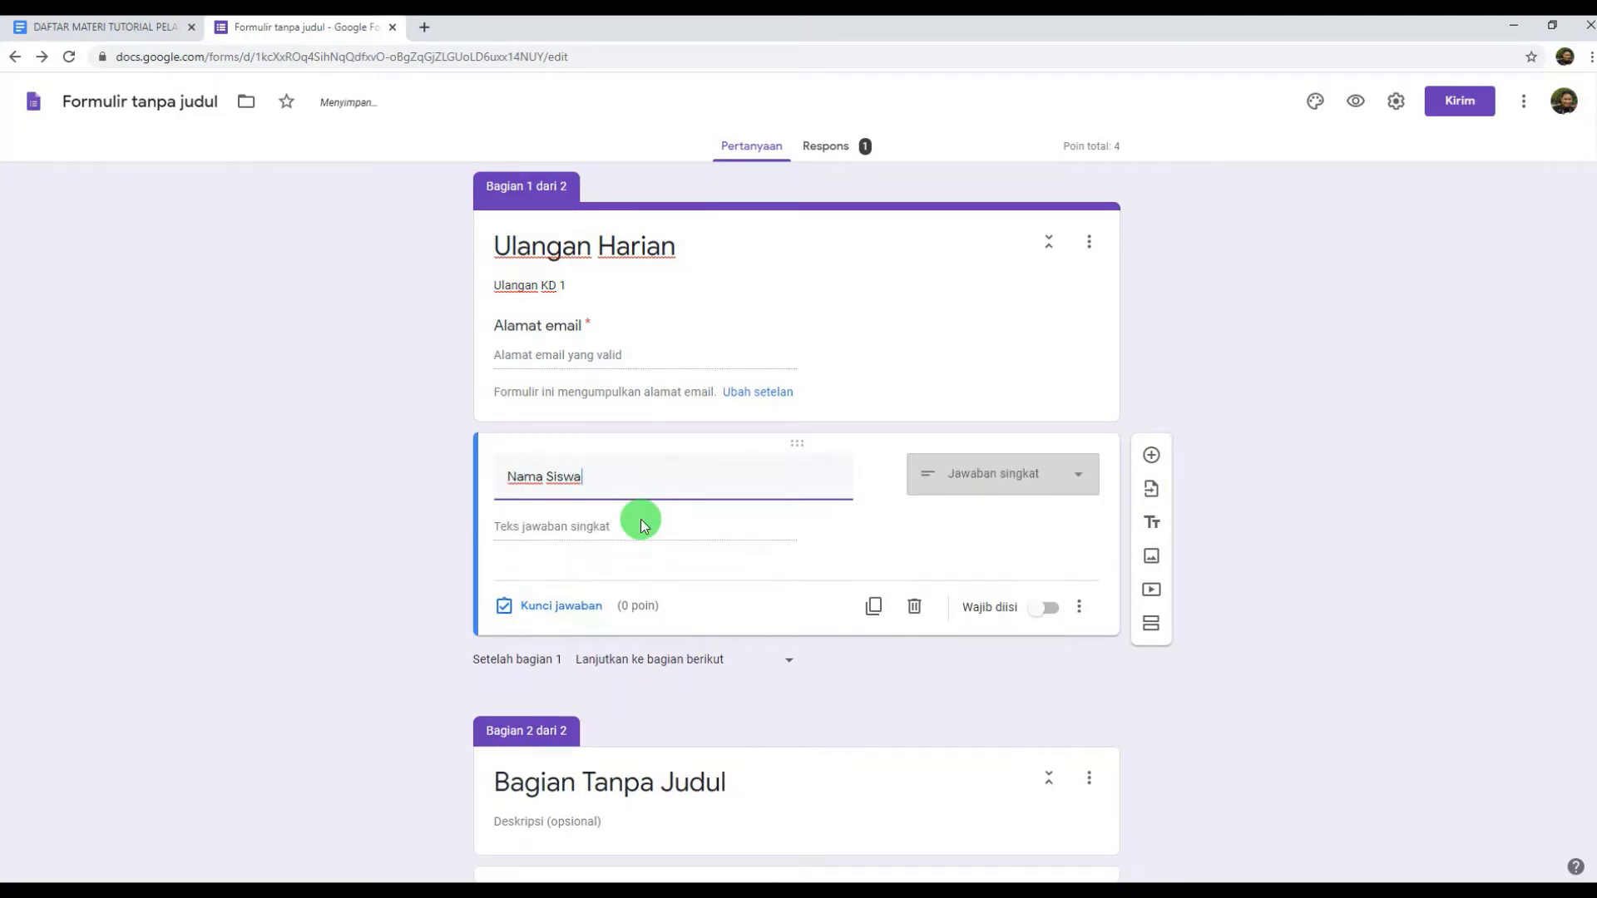
Add a question titled "Kelas Siswa" below Nama Siswa and set its type to Drop-down
click(1153, 458)
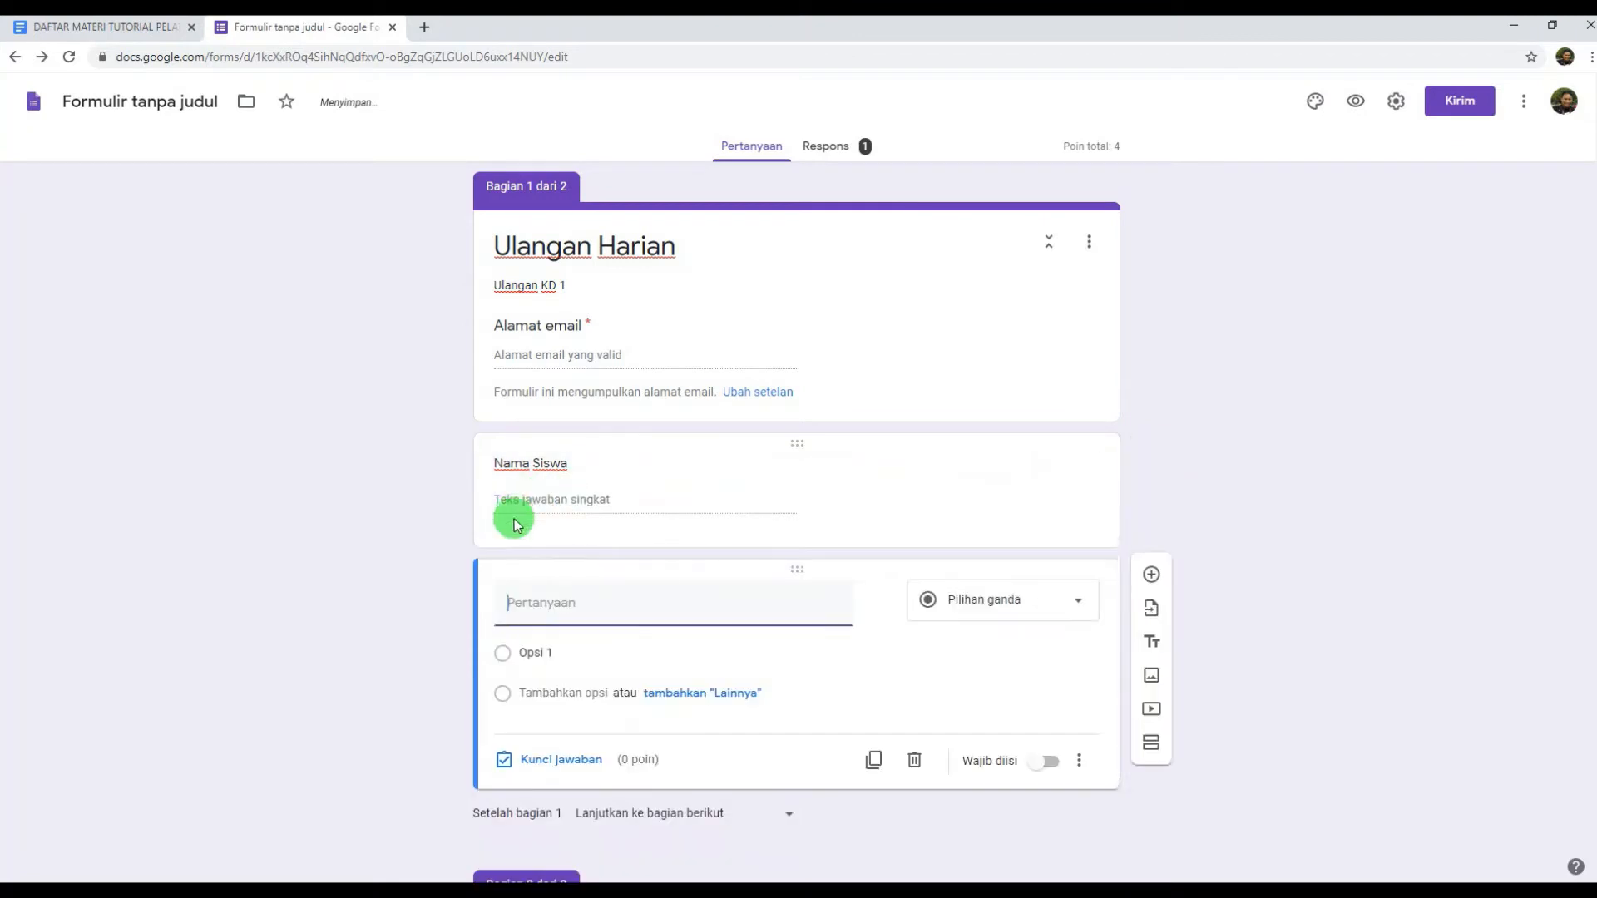
text(K)
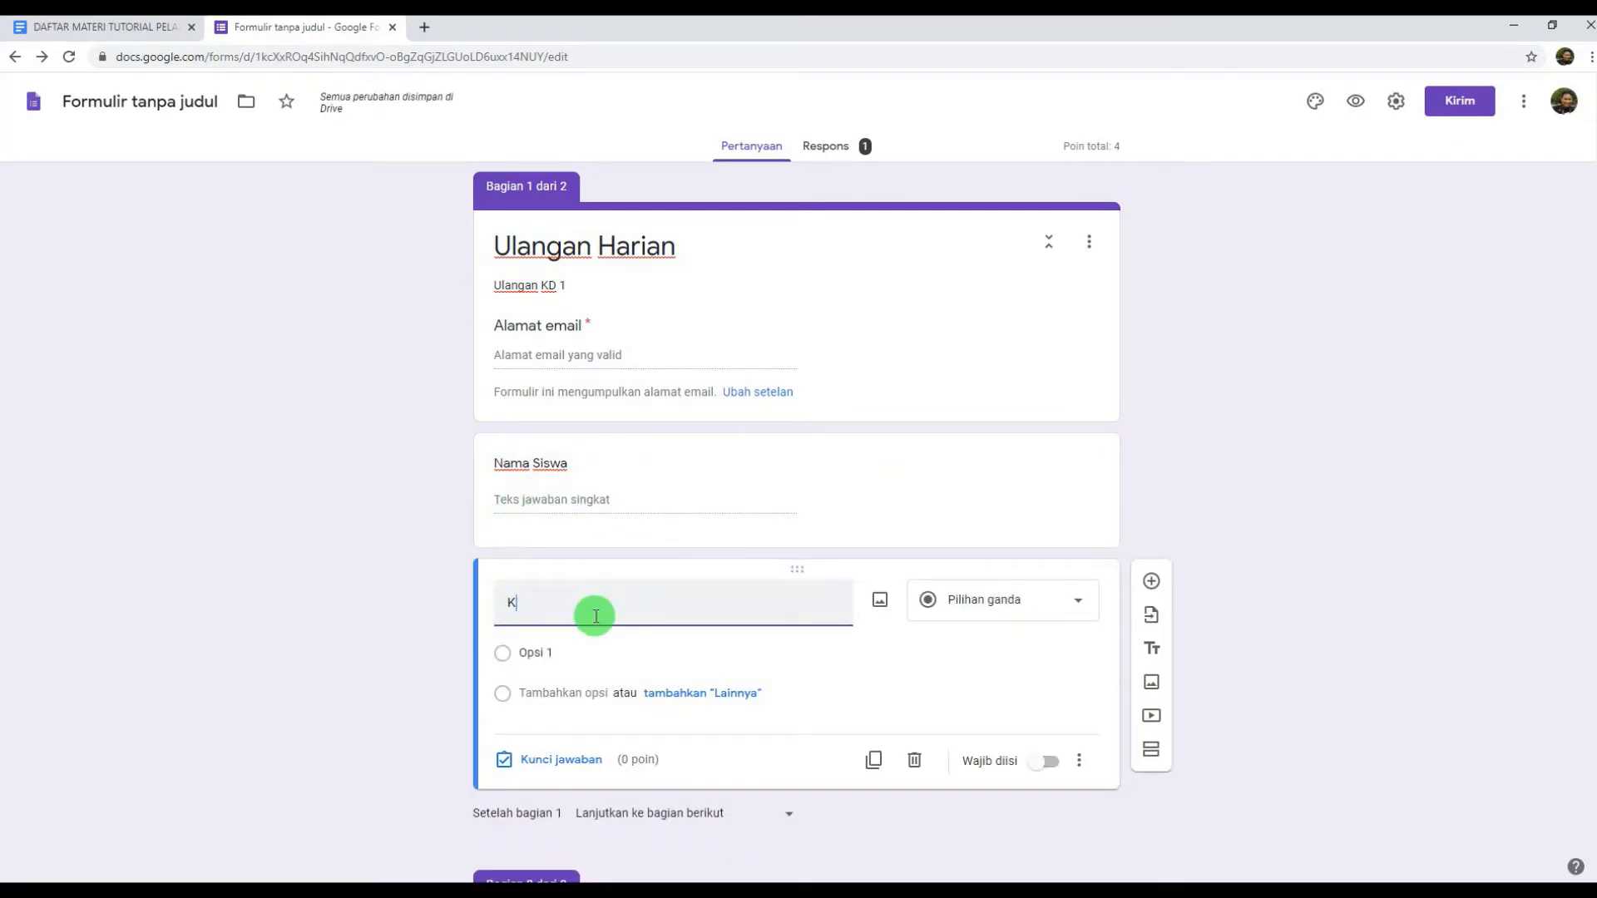
text(elas Siswa)
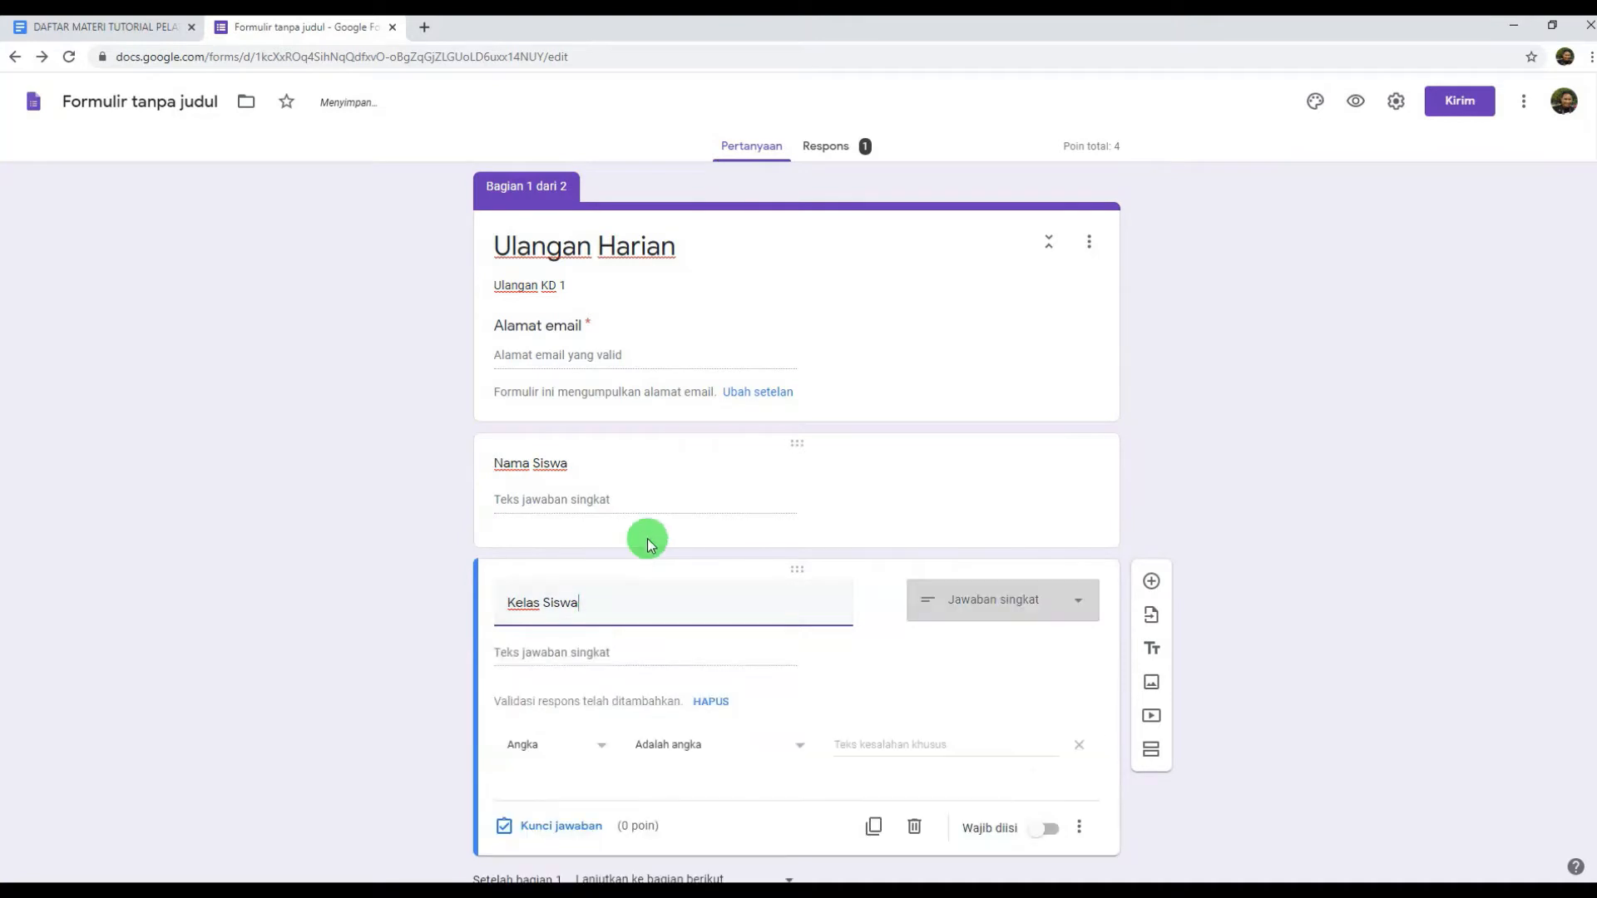
scroll(732, 516, down, 2)
click(1044, 434)
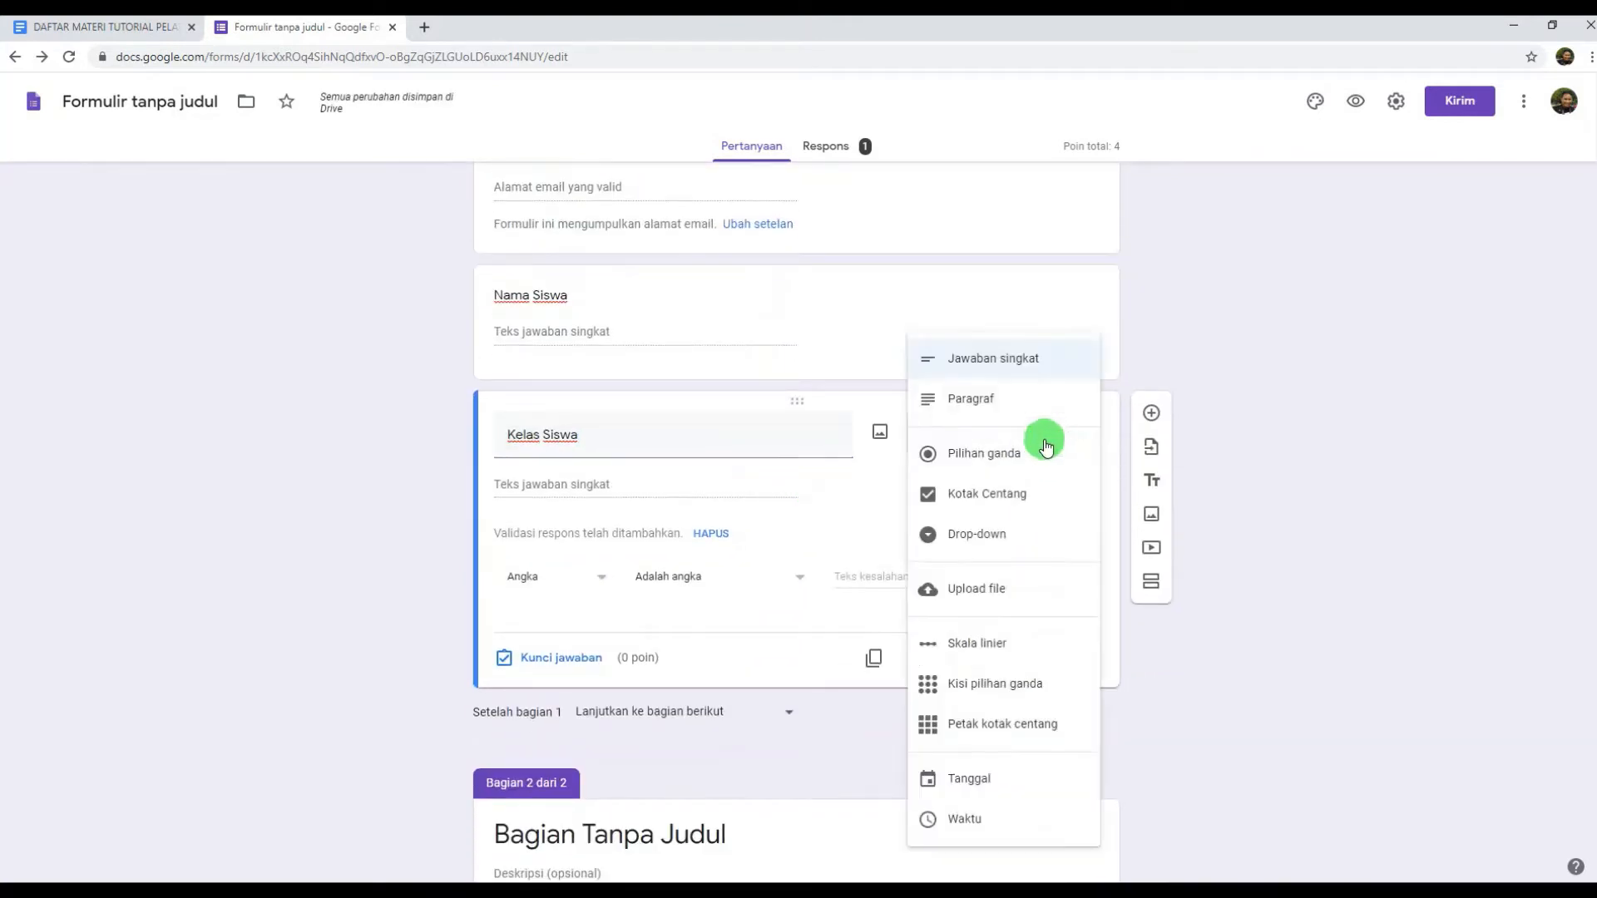
click(981, 542)
Enter "X MIPA 1" and "X MIPA 2" as the options of the Kelas Siswa question
click(574, 489)
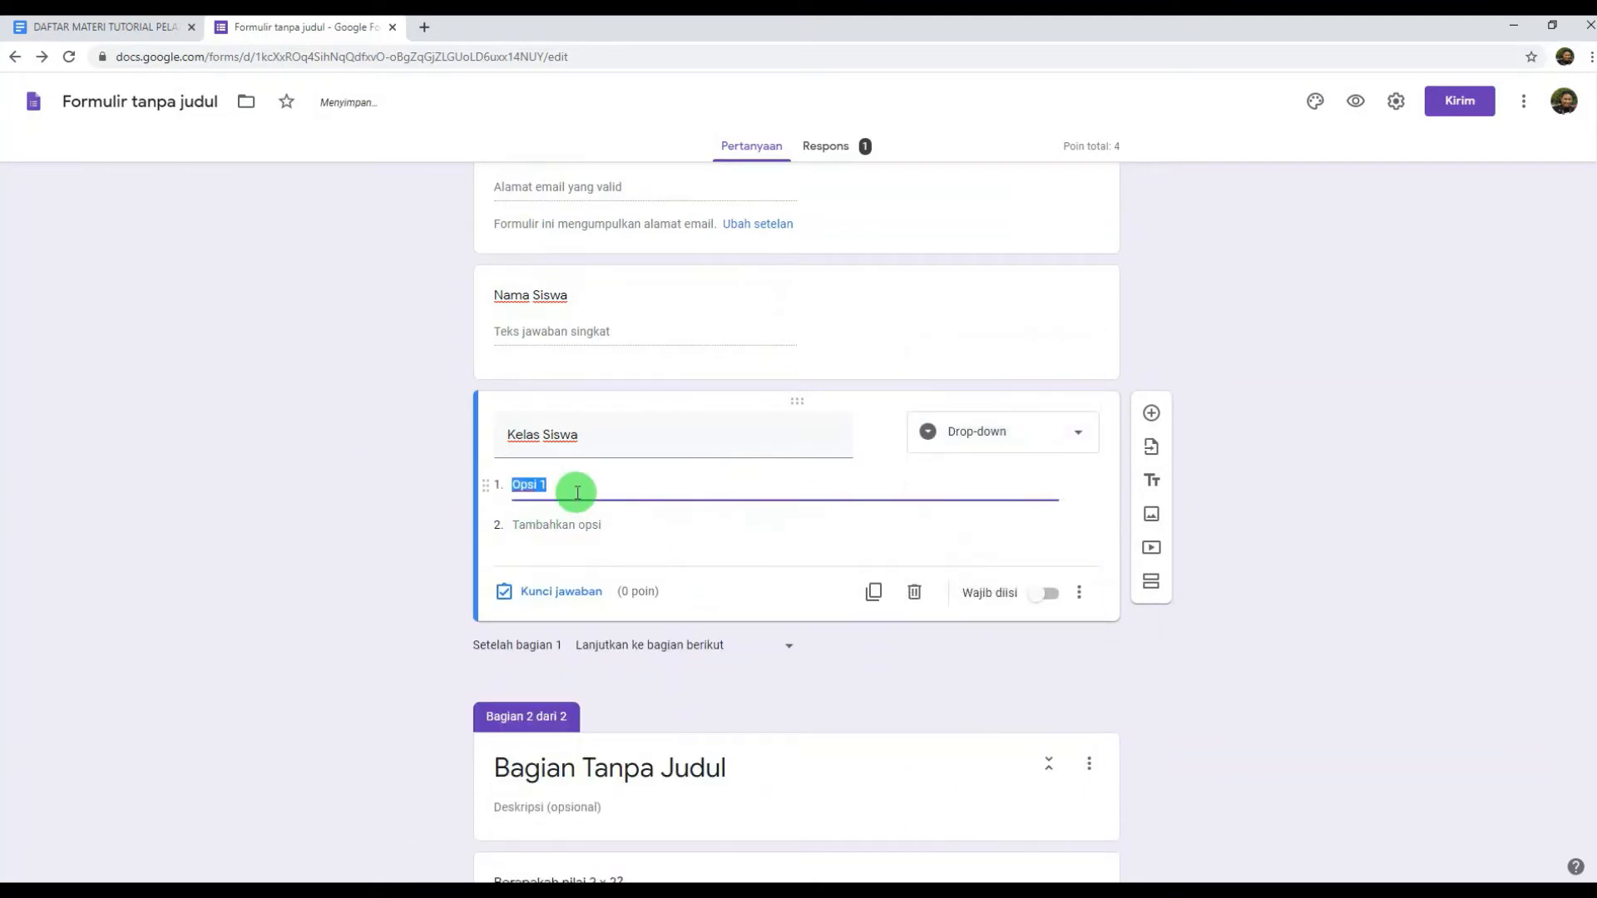
text(X MIPA)
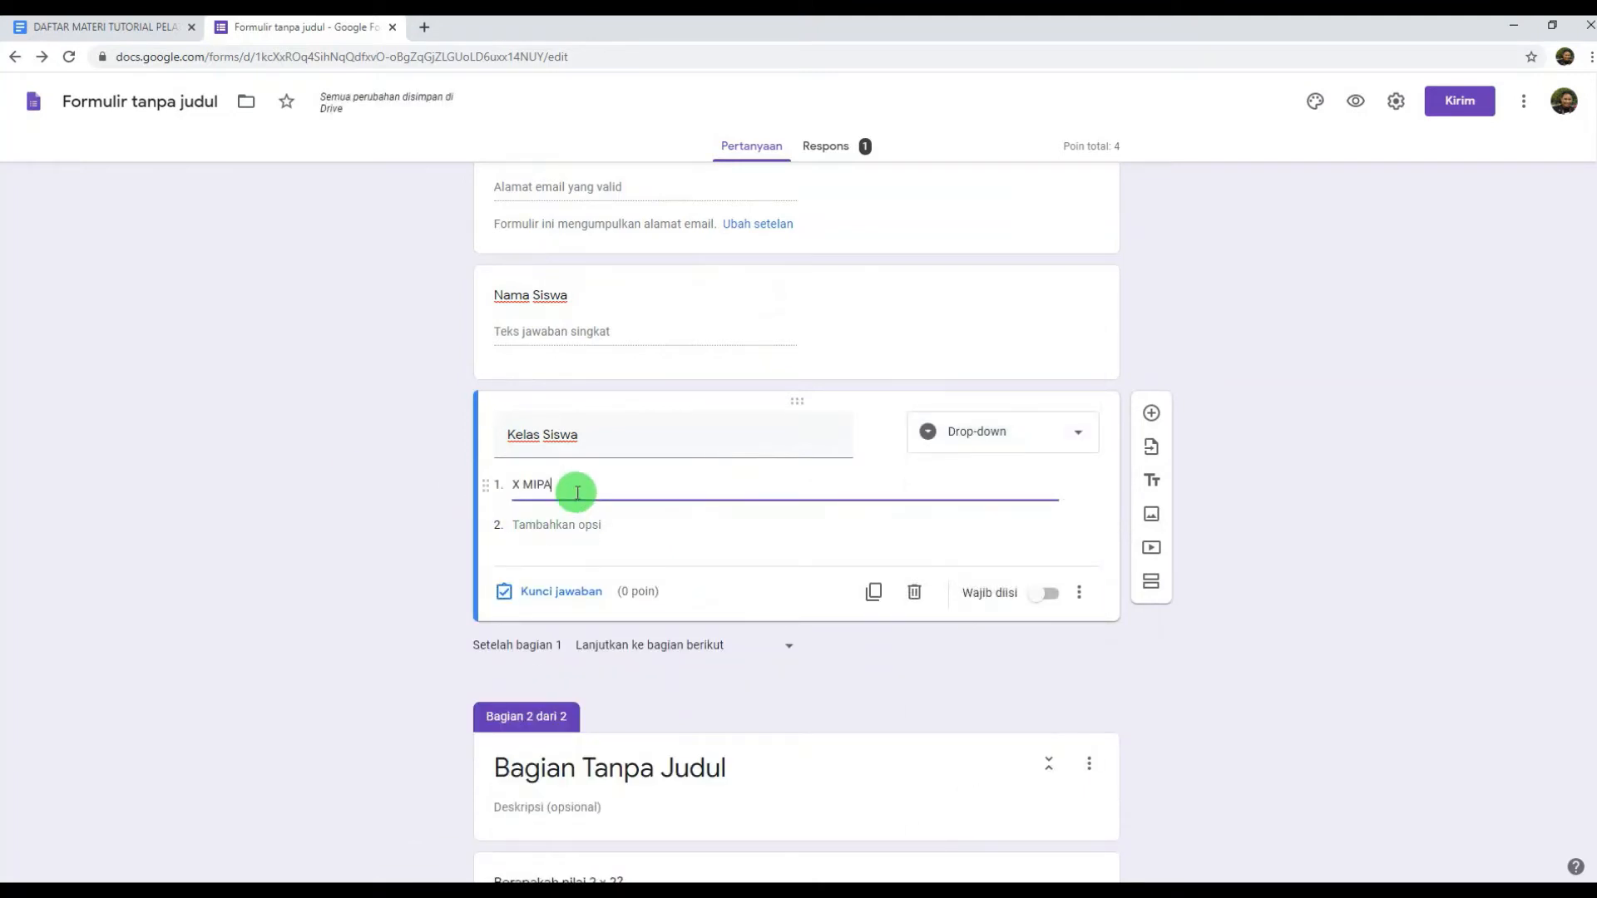
text( 1)
click(545, 530)
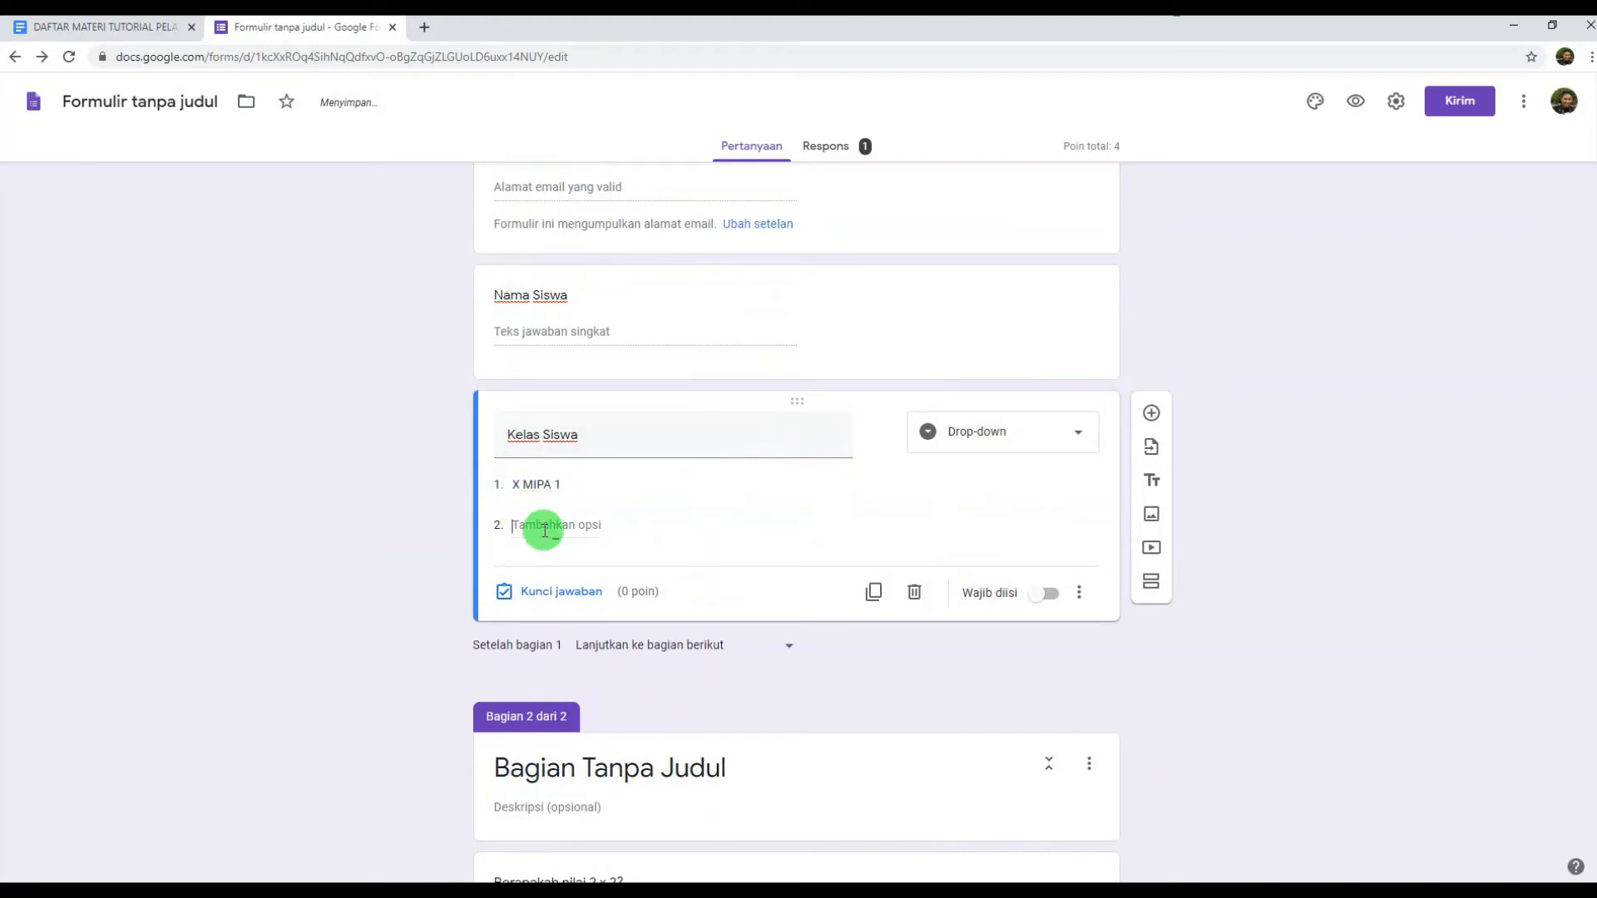
text(X MIPA 2)
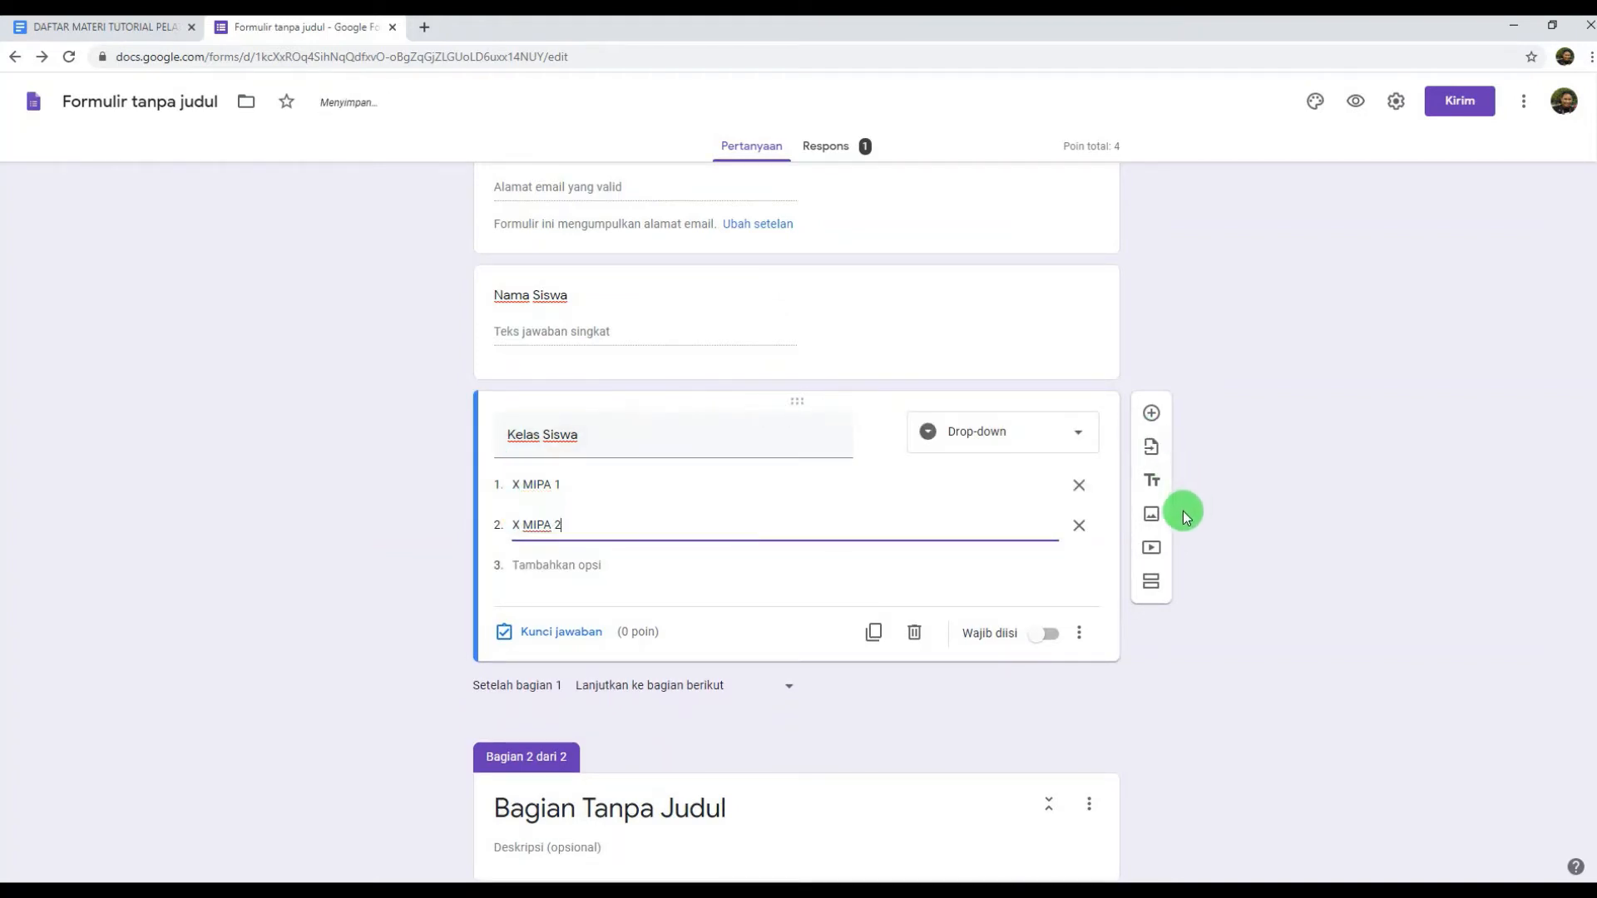
Add a question titled "Pernyataan Kejujuran" below Kelas Siswa and set its type to Kotak Centang
click(1151, 412)
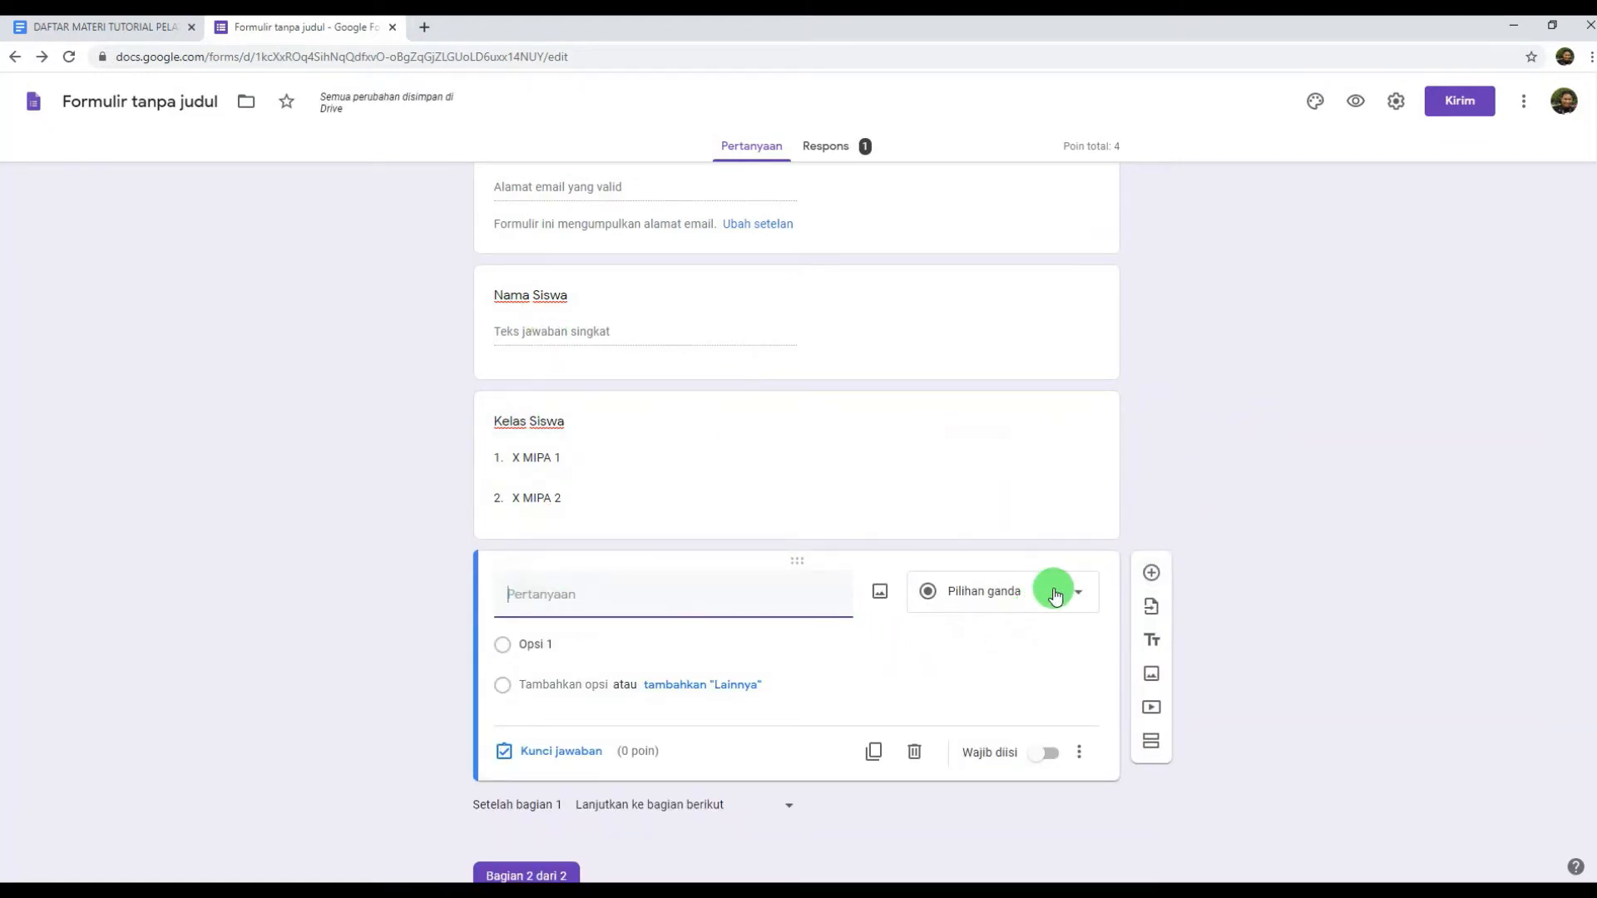
text(p)
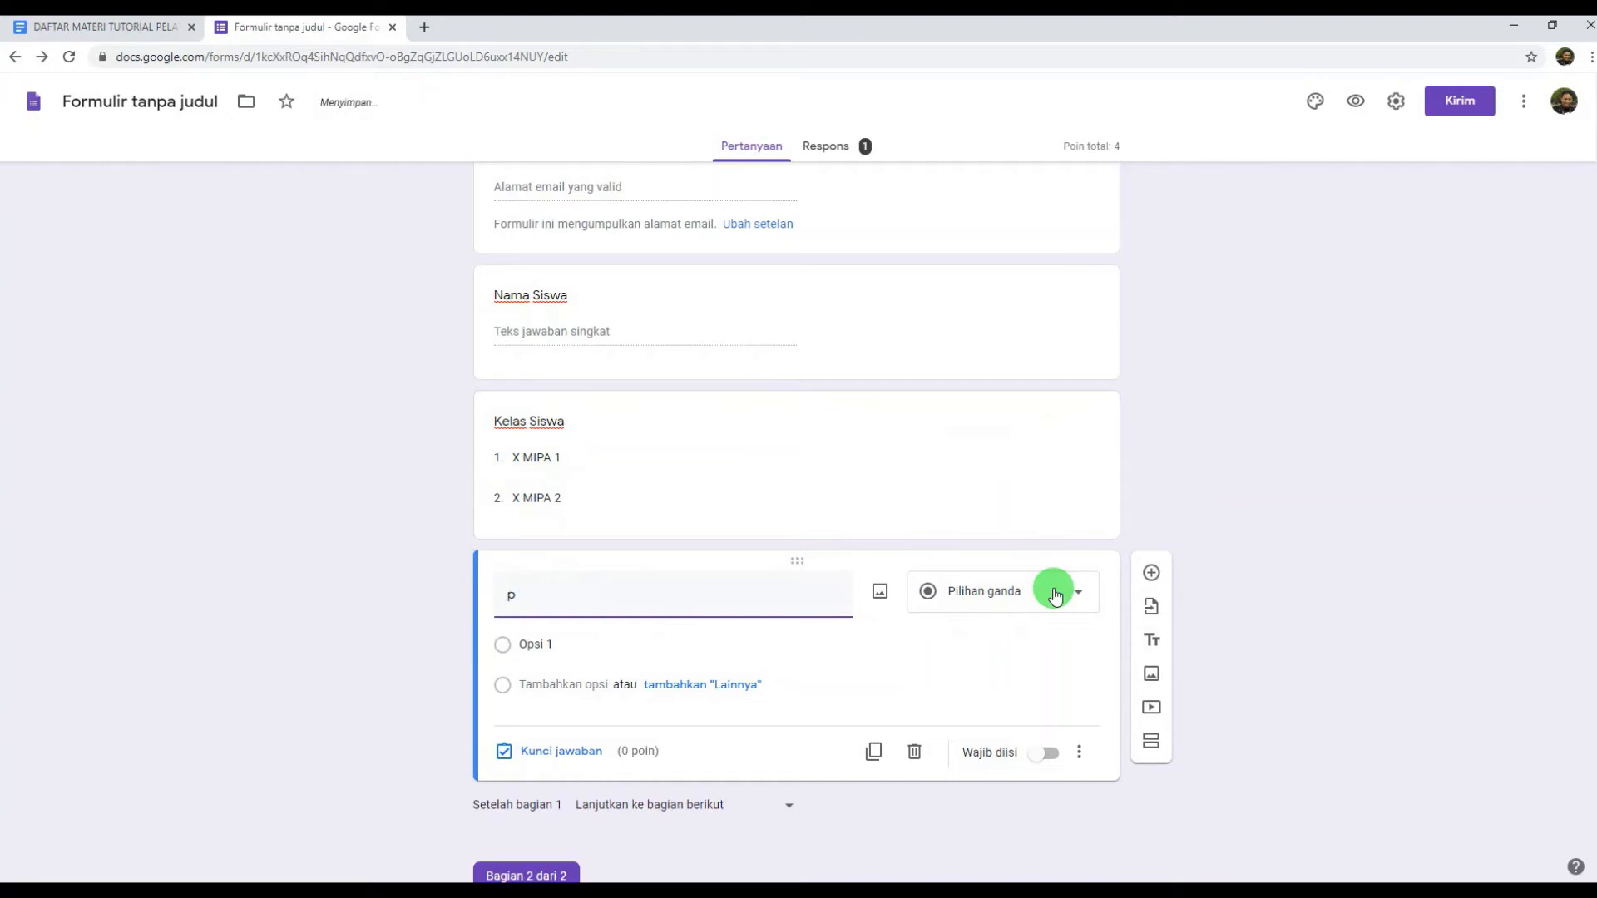
key(BackSpace)
text(Pernyataan )
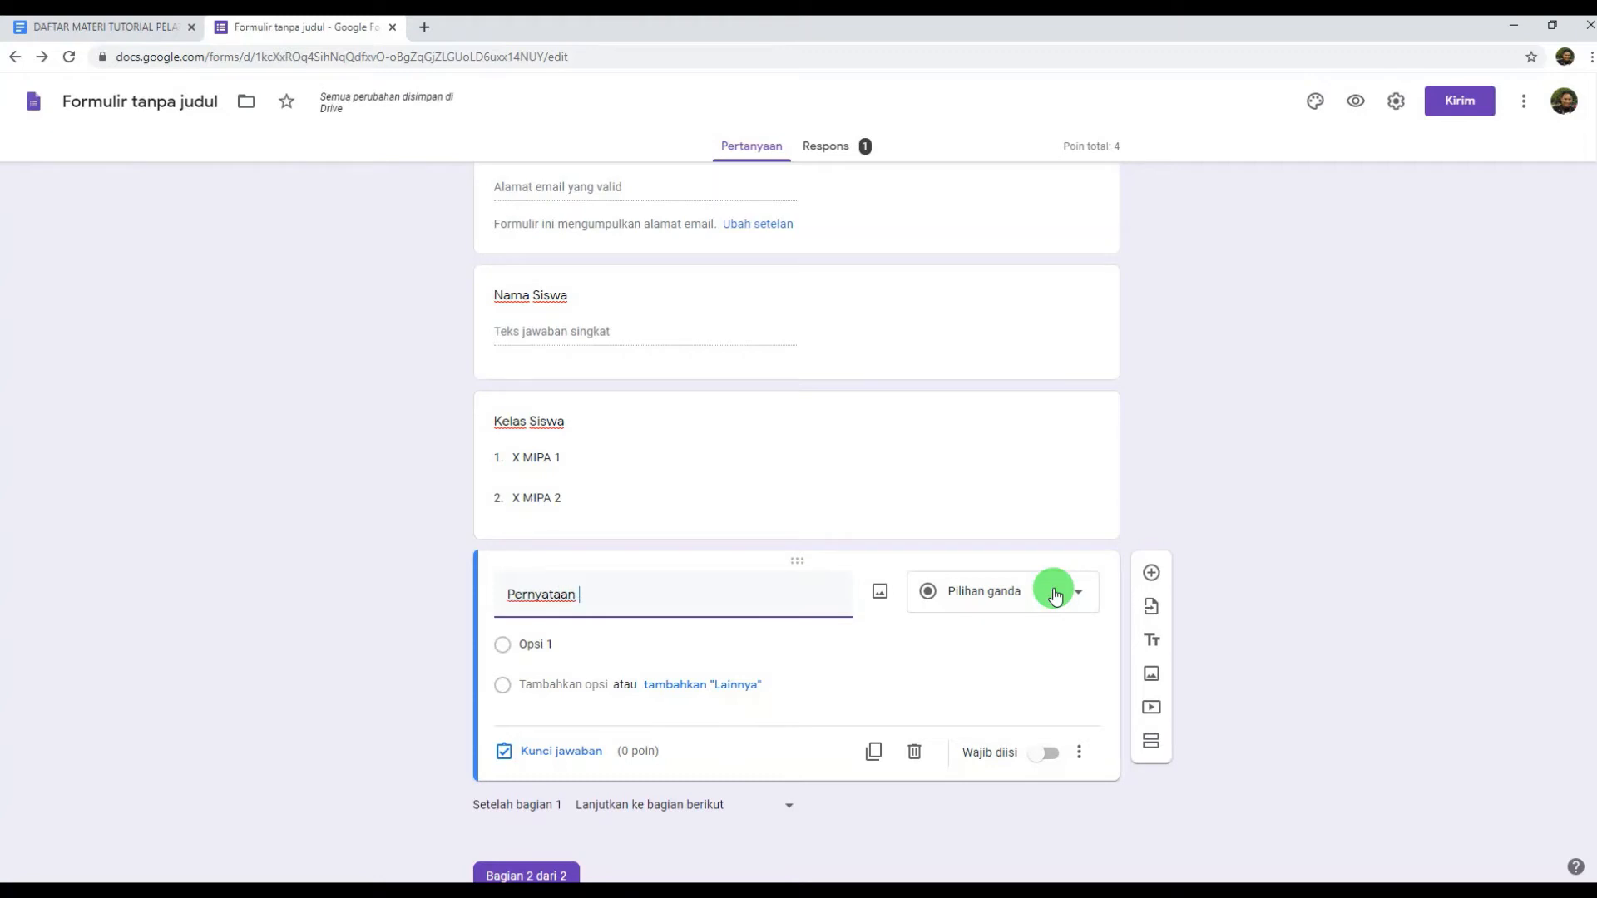
text(Kejujuran)
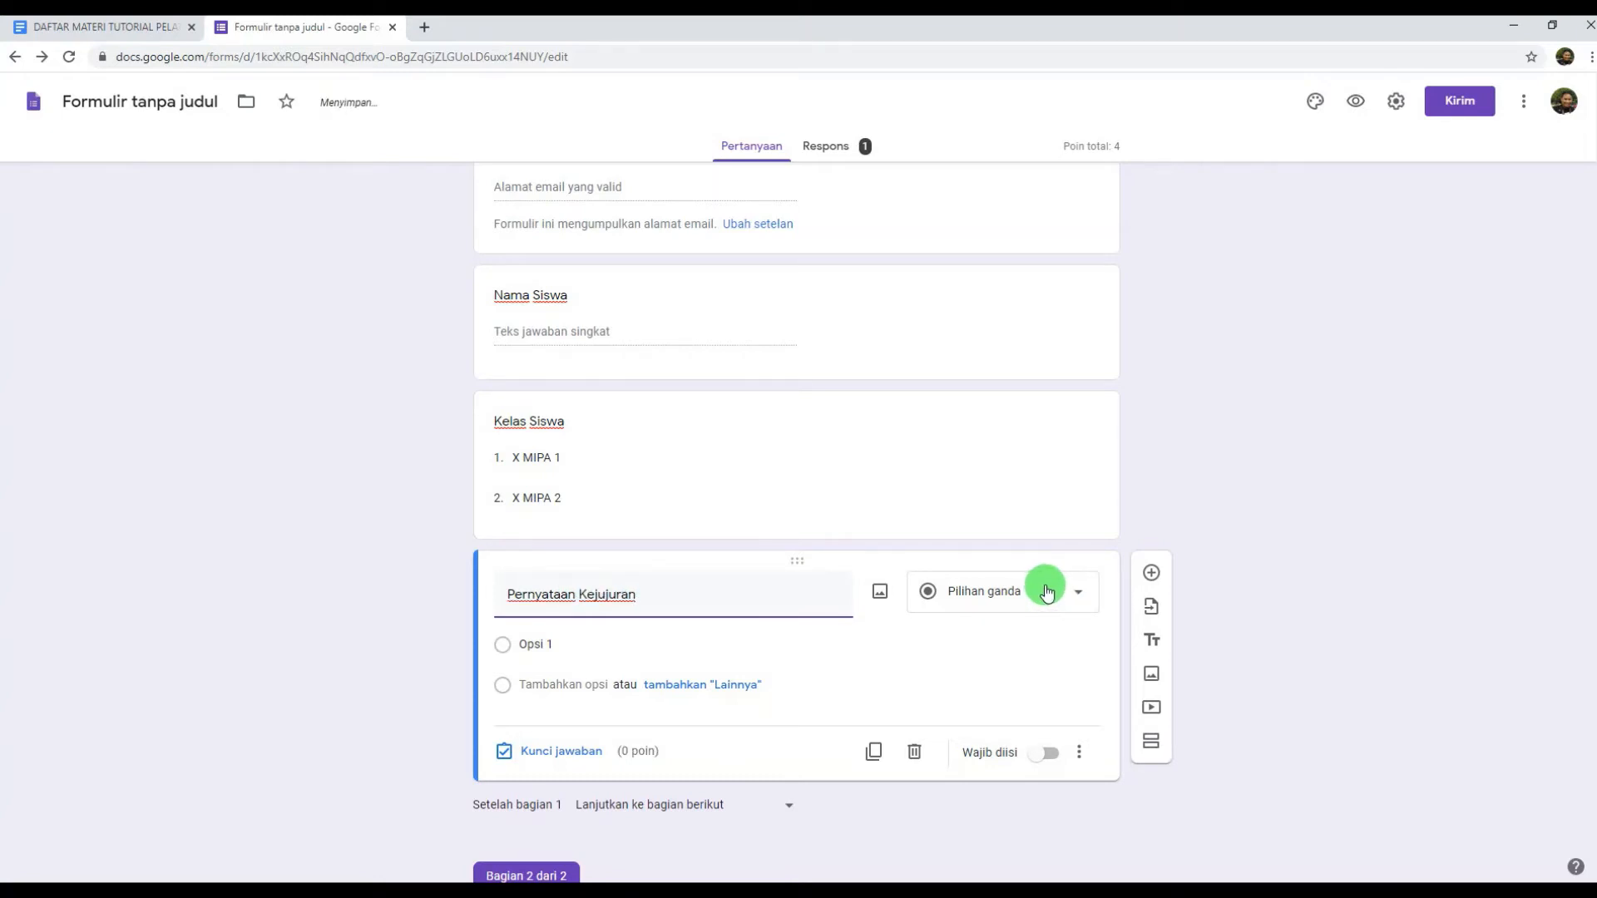
click(1055, 593)
click(984, 499)
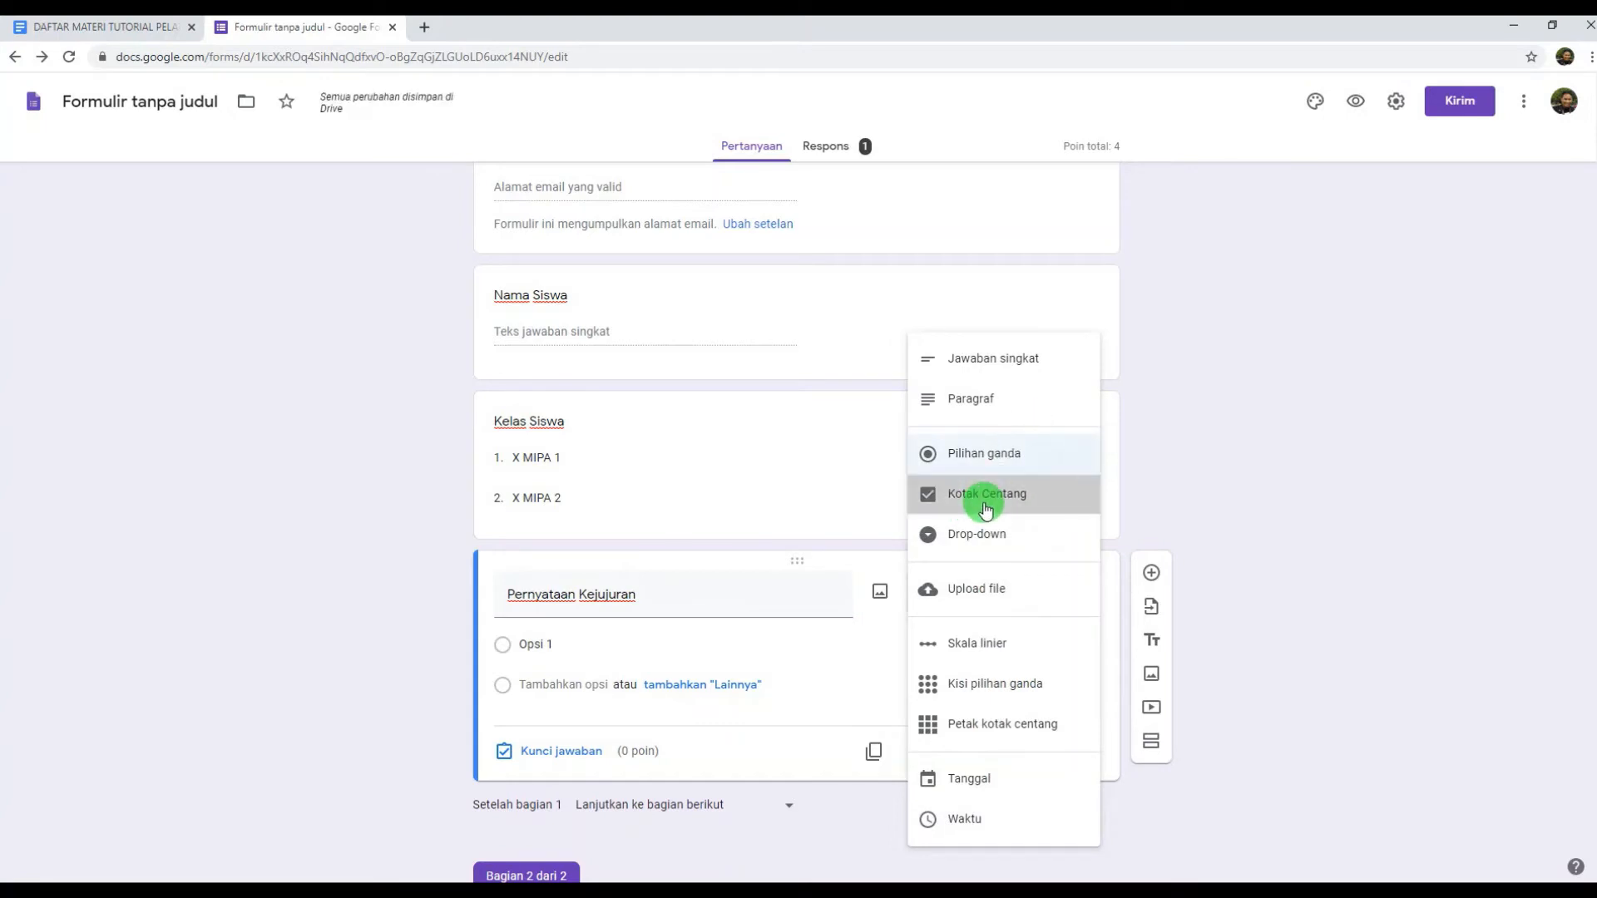
Enter "Saya akan mengerjakan ulangan ini dengan jujur." as the first checkbox option of Pernyataan Kejujuran
click(562, 645)
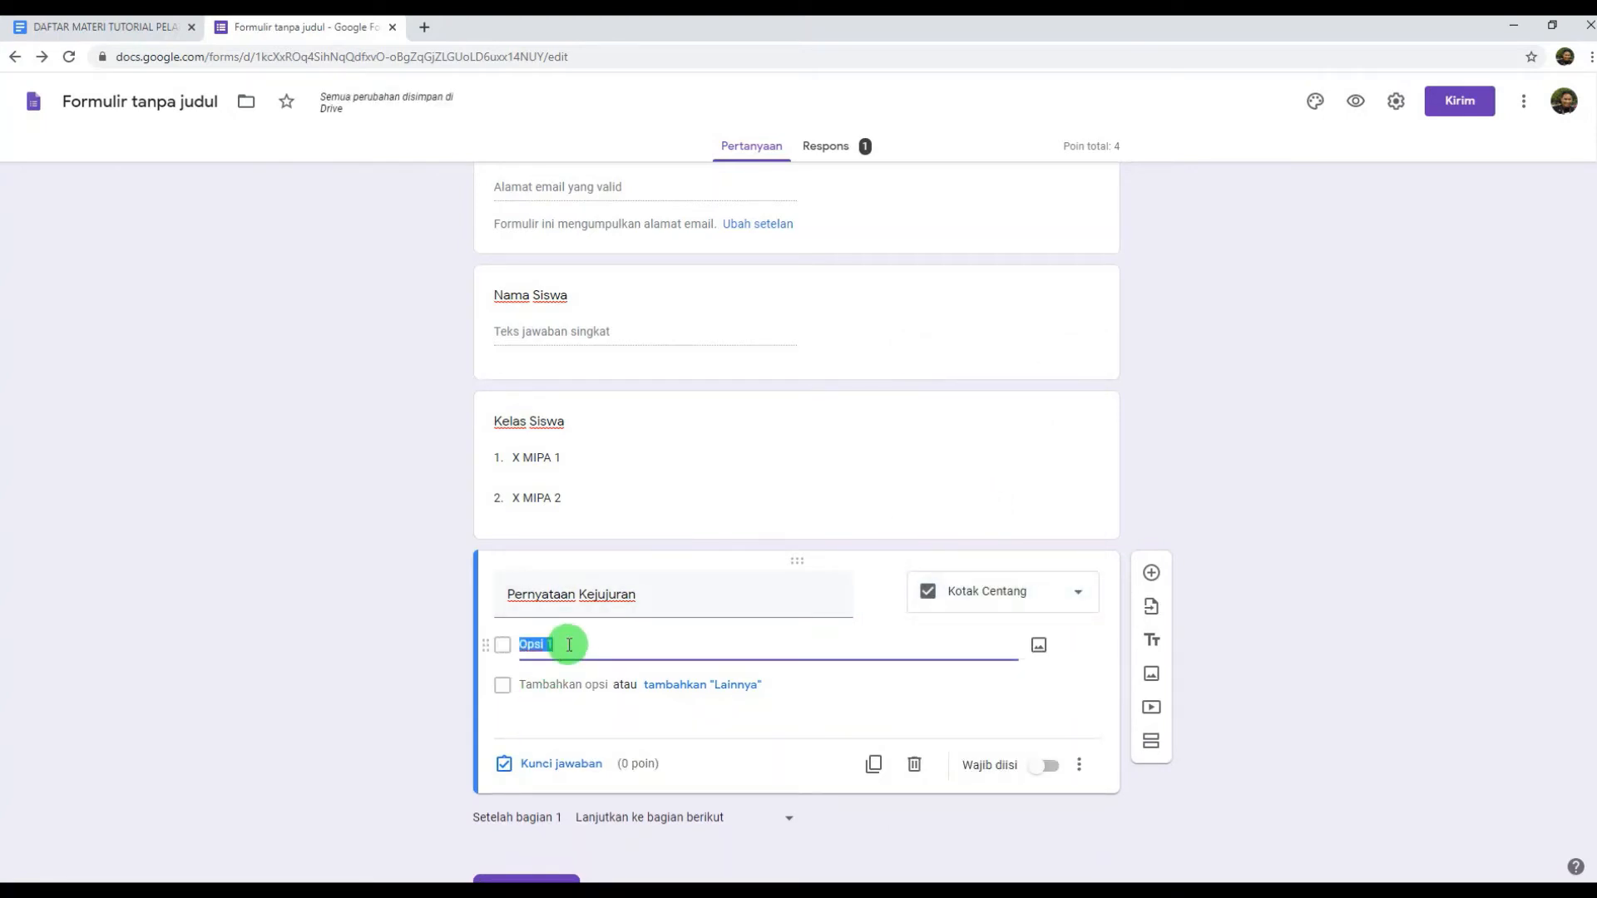
text(Saya akan mengerjakan )
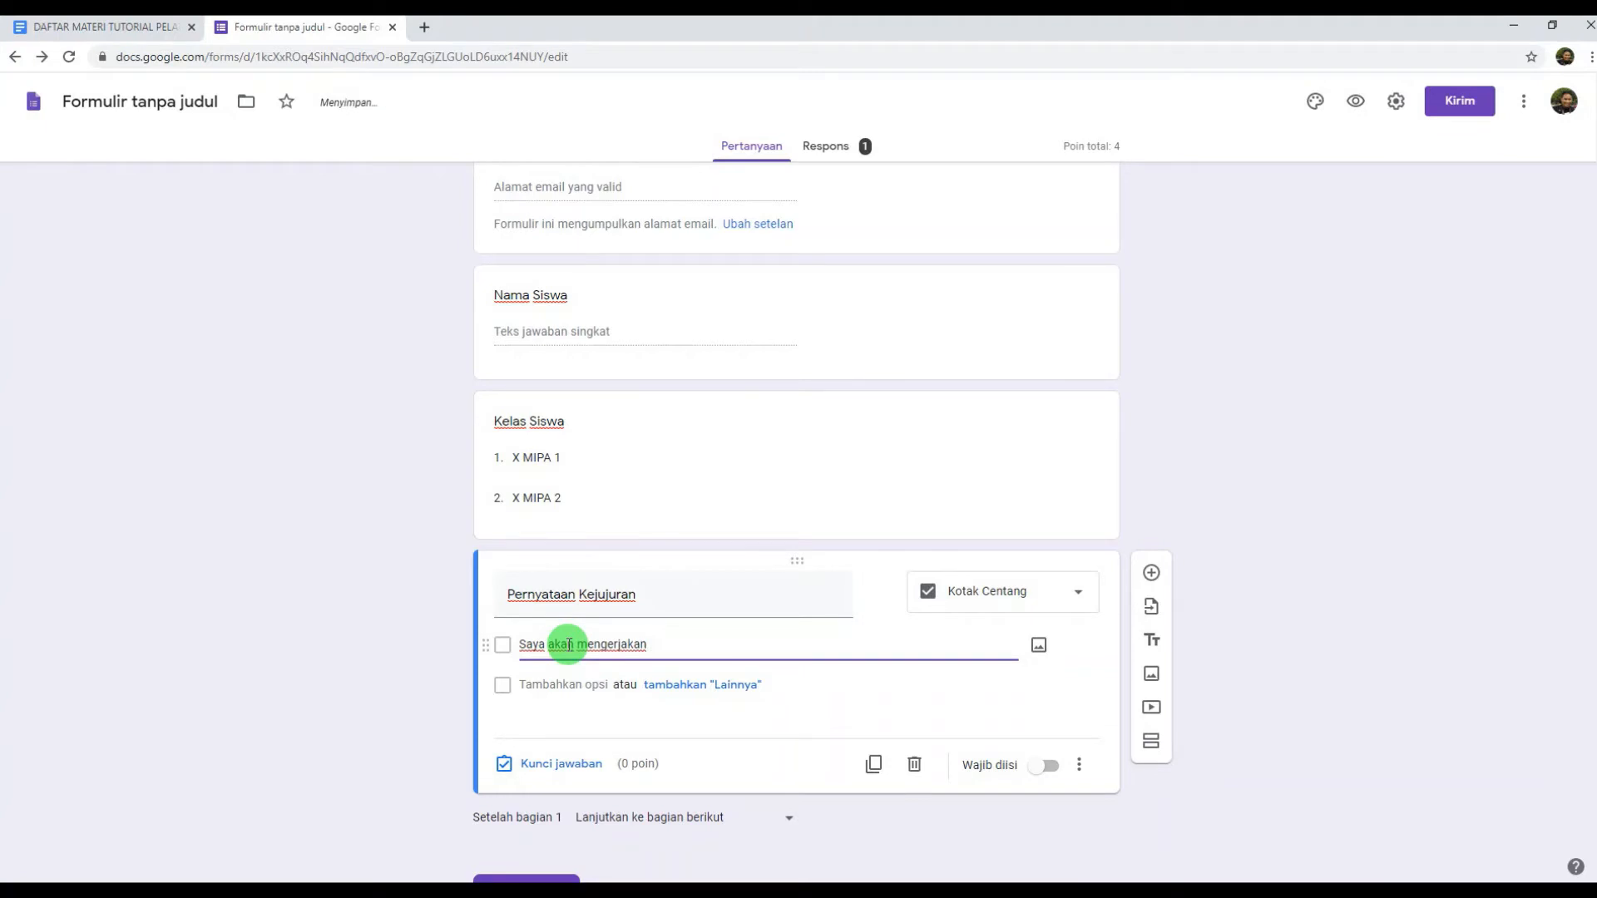
text(ulangan ini deng)
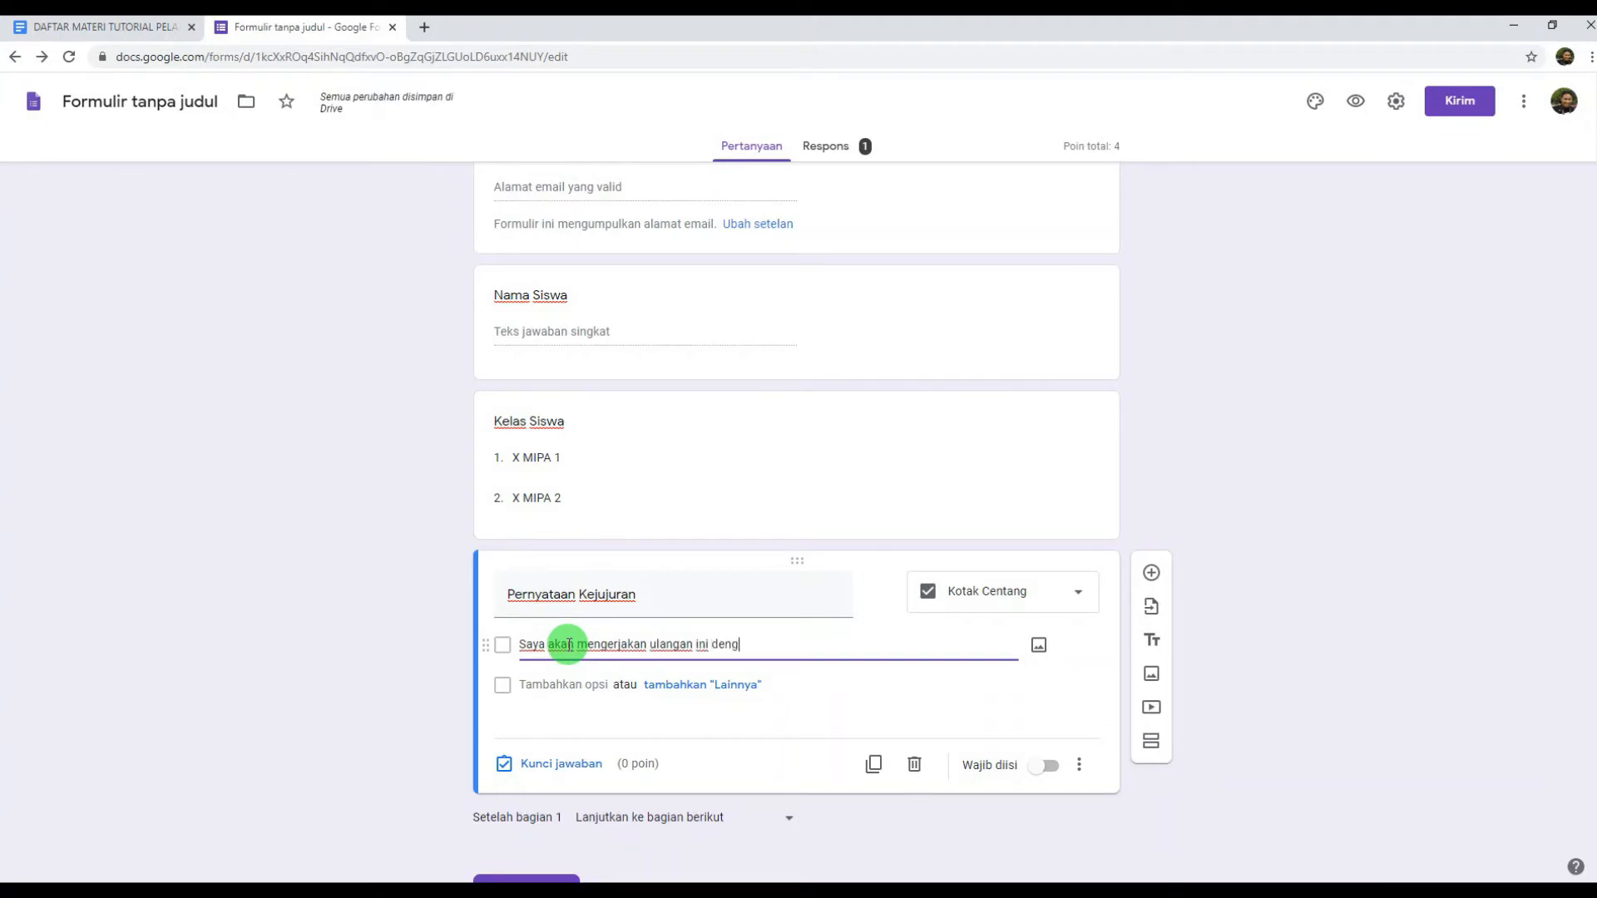
text(an jujur.)
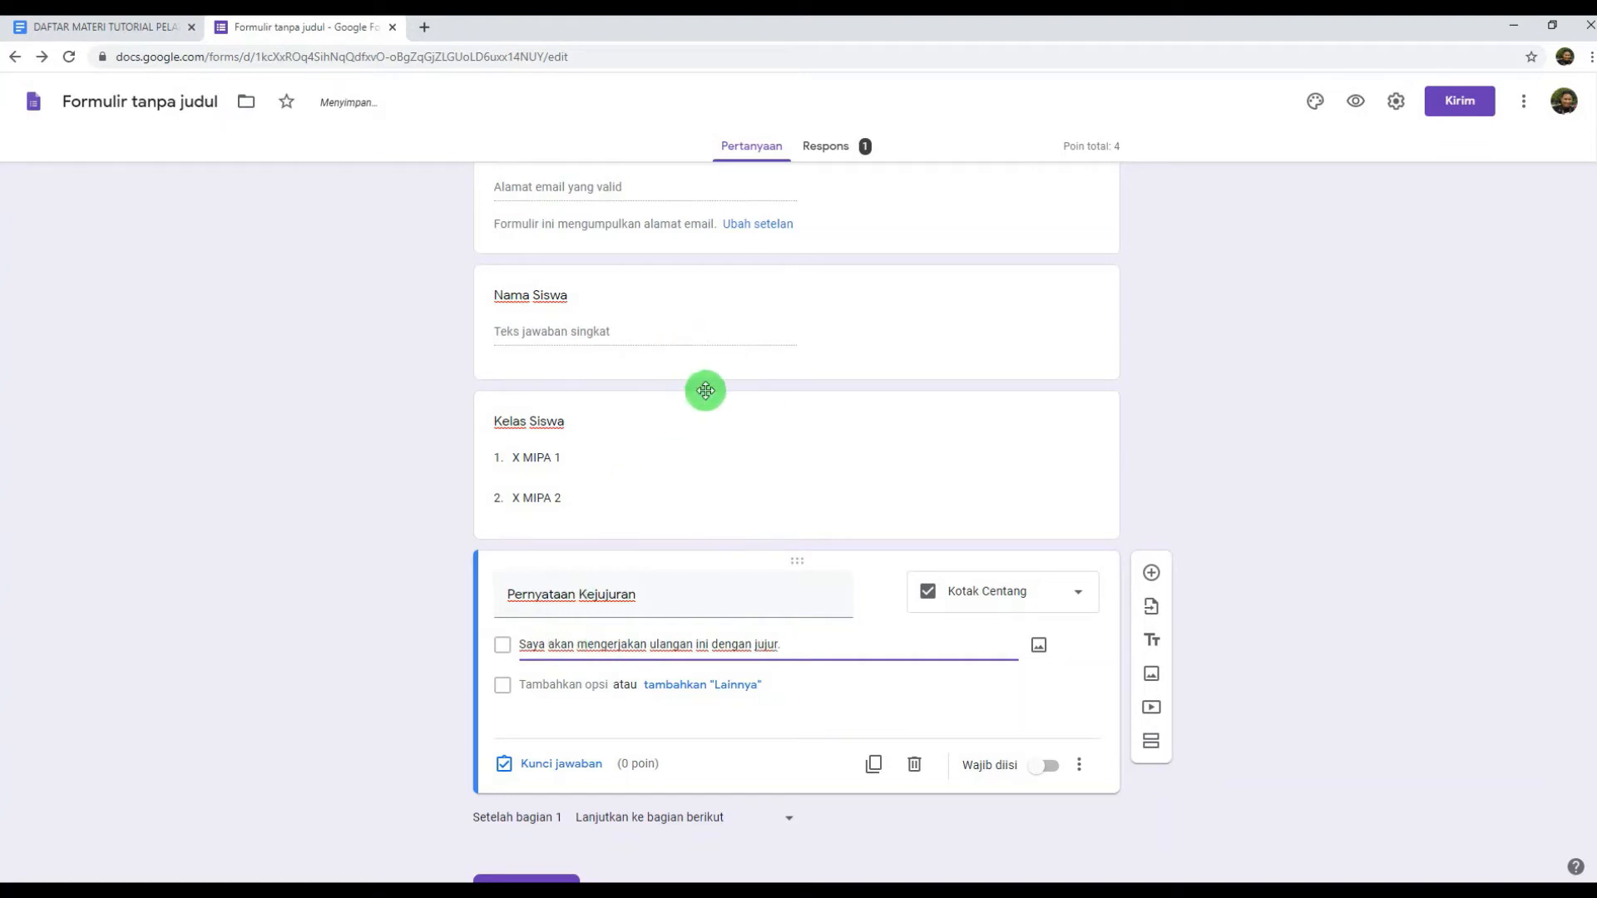
Make the Nama Siswa and Kelas Siswa questions required
scroll(740, 391, up, 2)
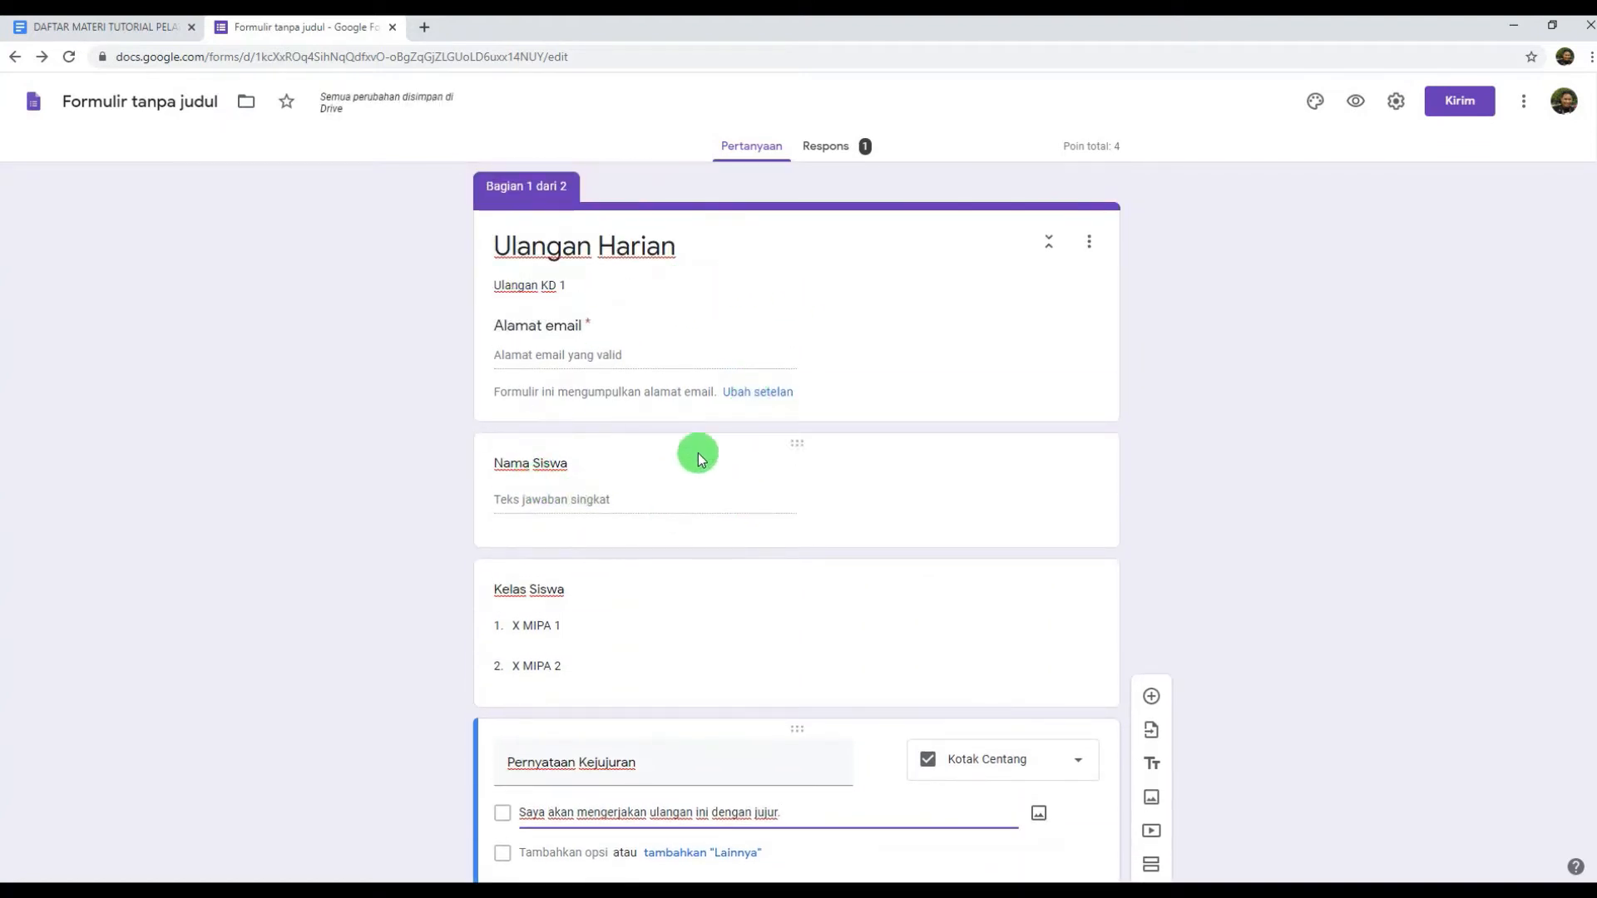
click(665, 509)
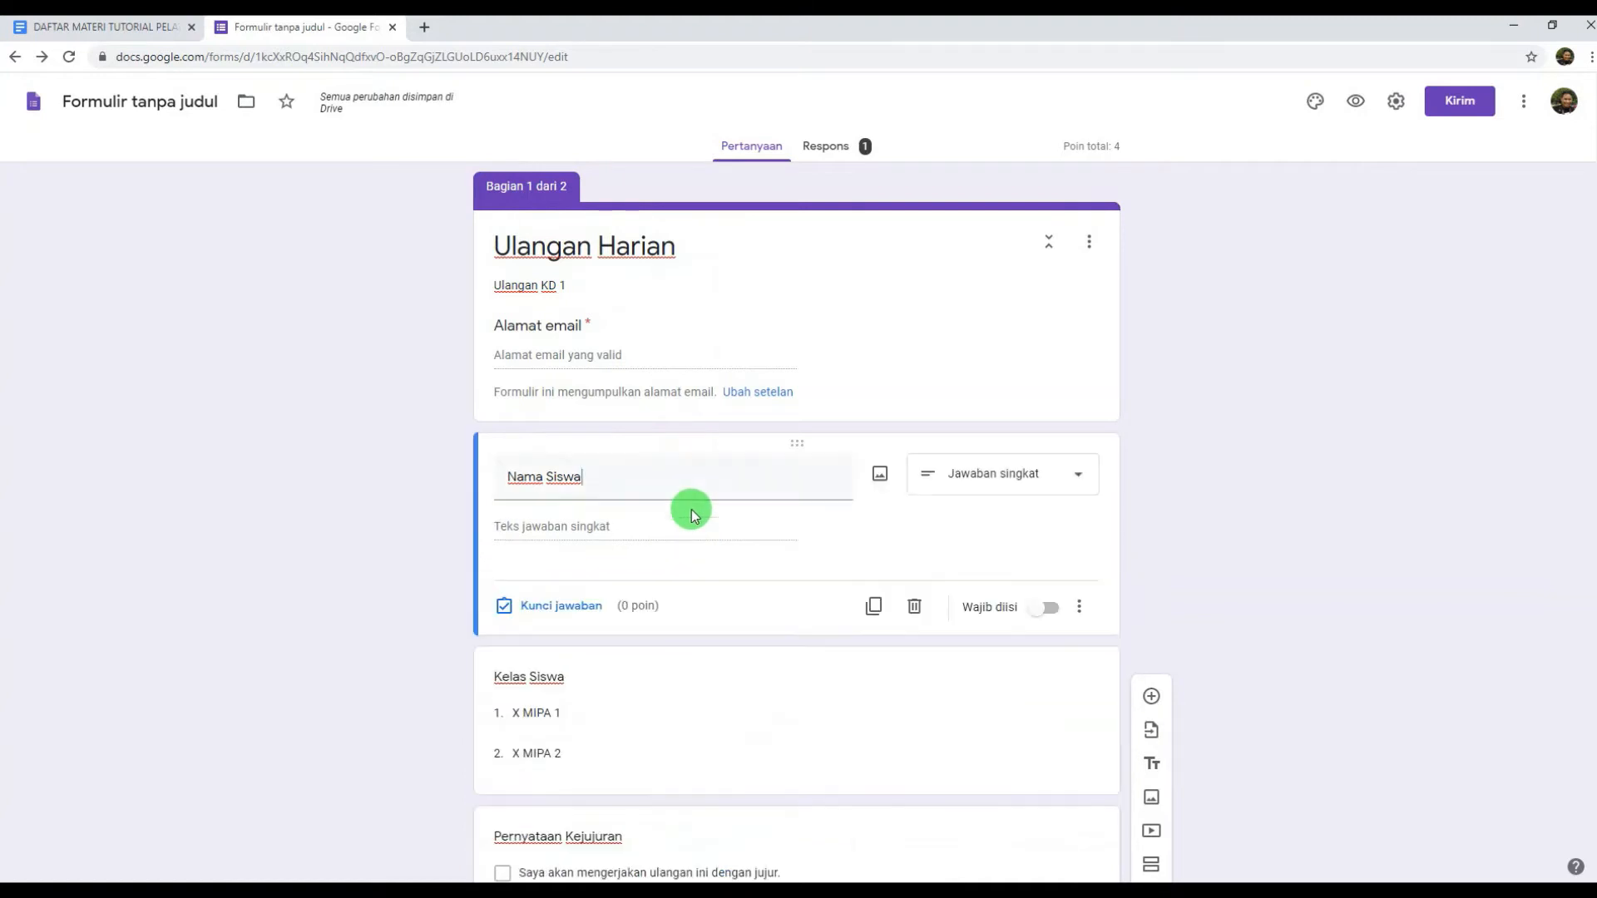
click(1053, 616)
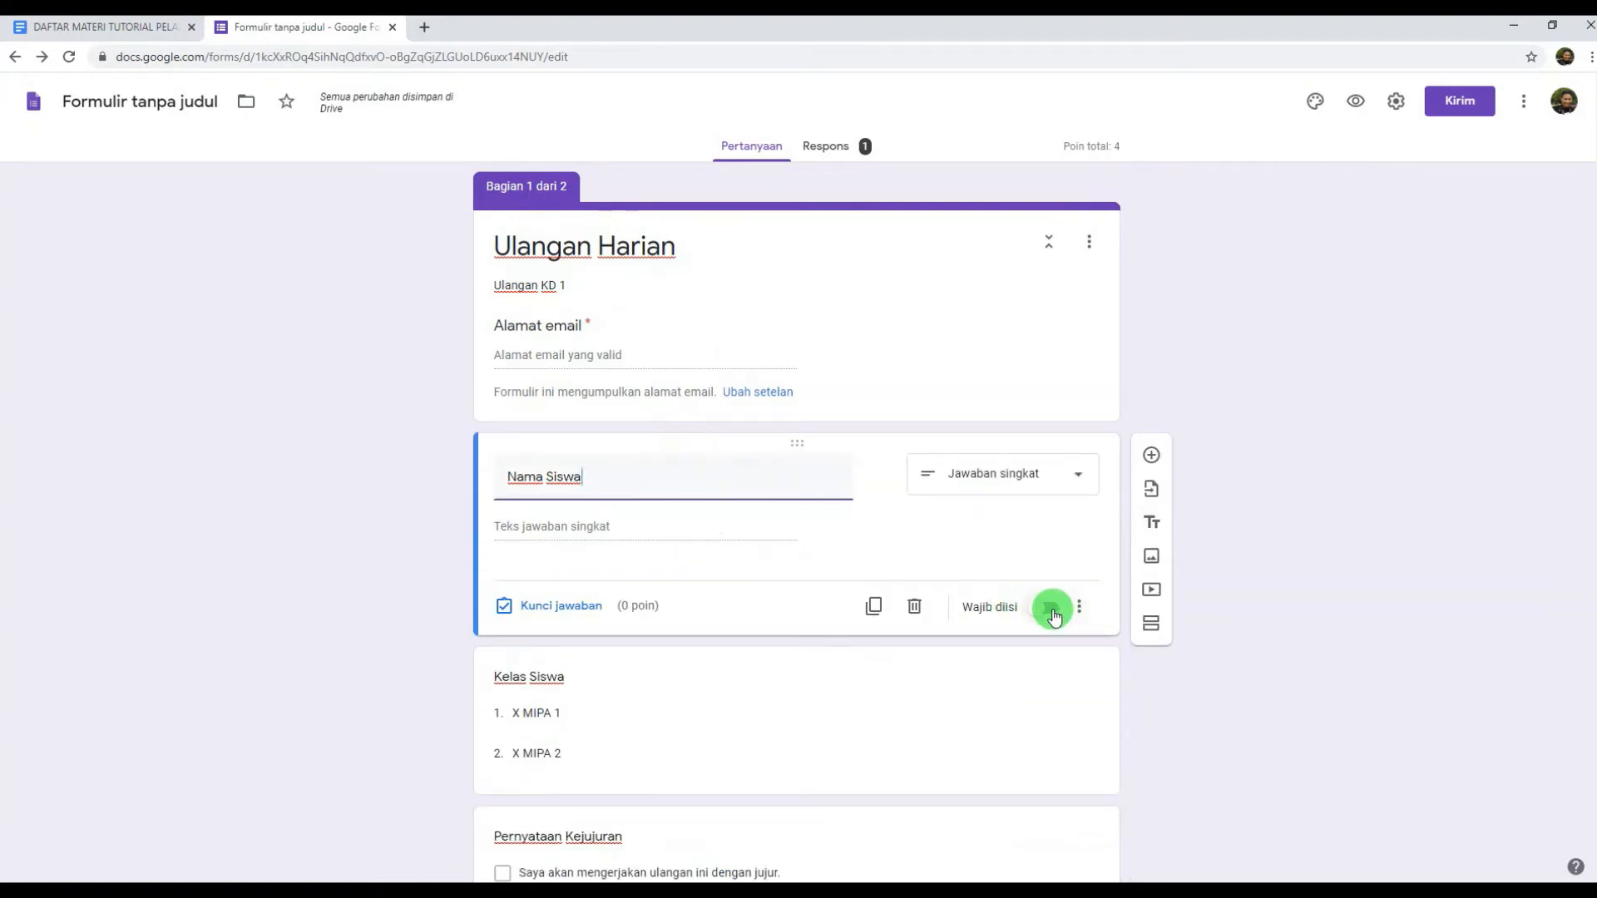
scroll(939, 606, down, 2)
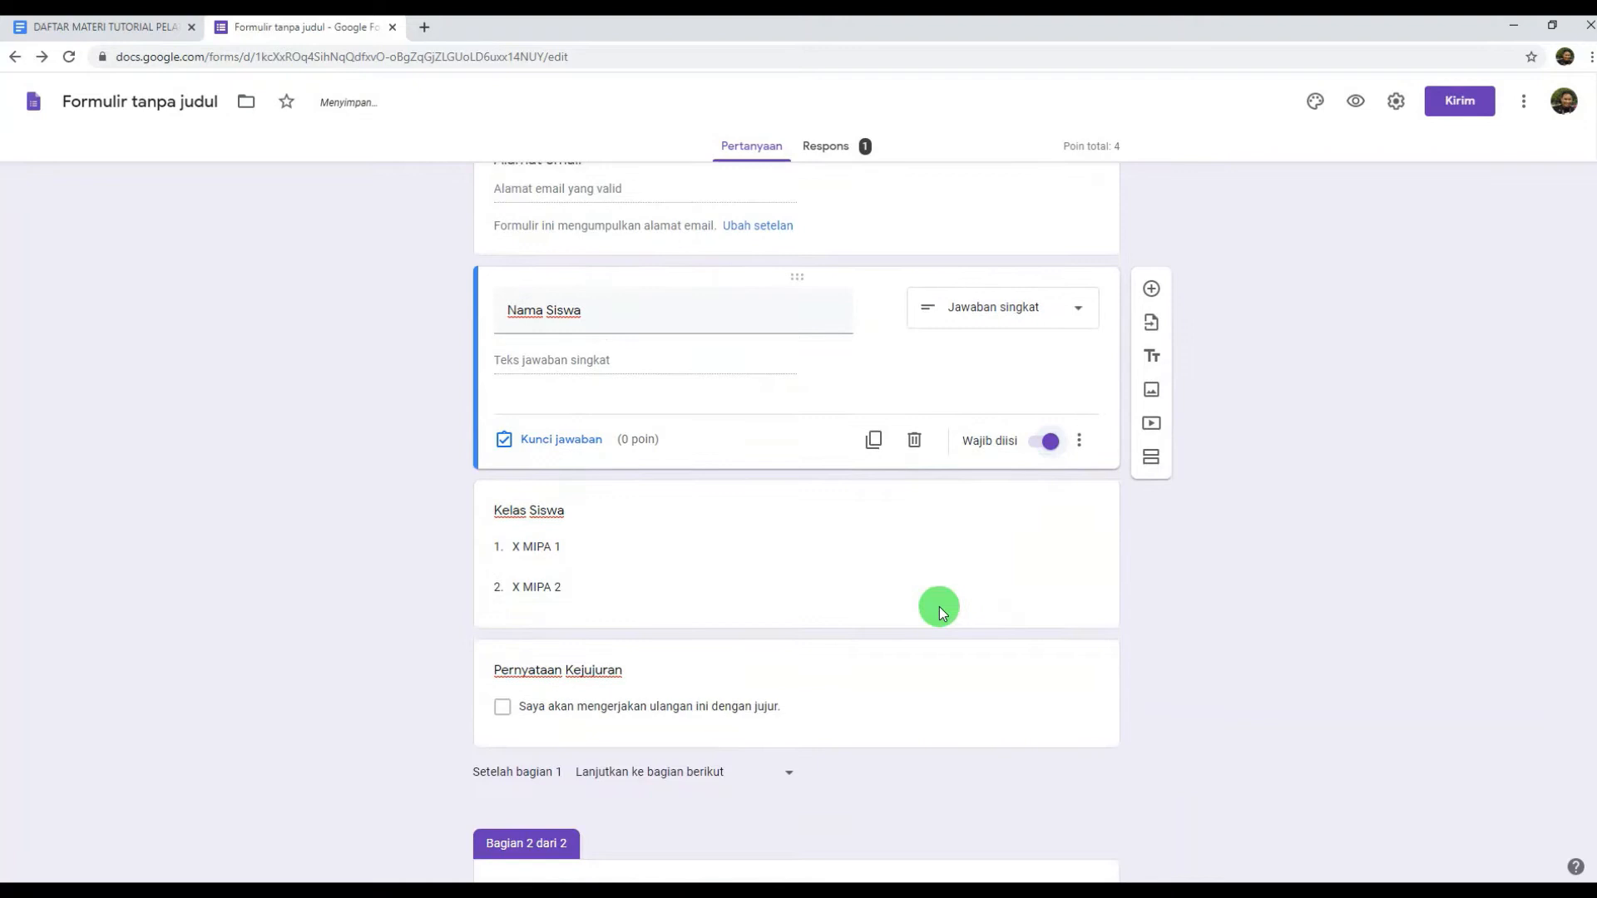
click(657, 588)
click(1051, 634)
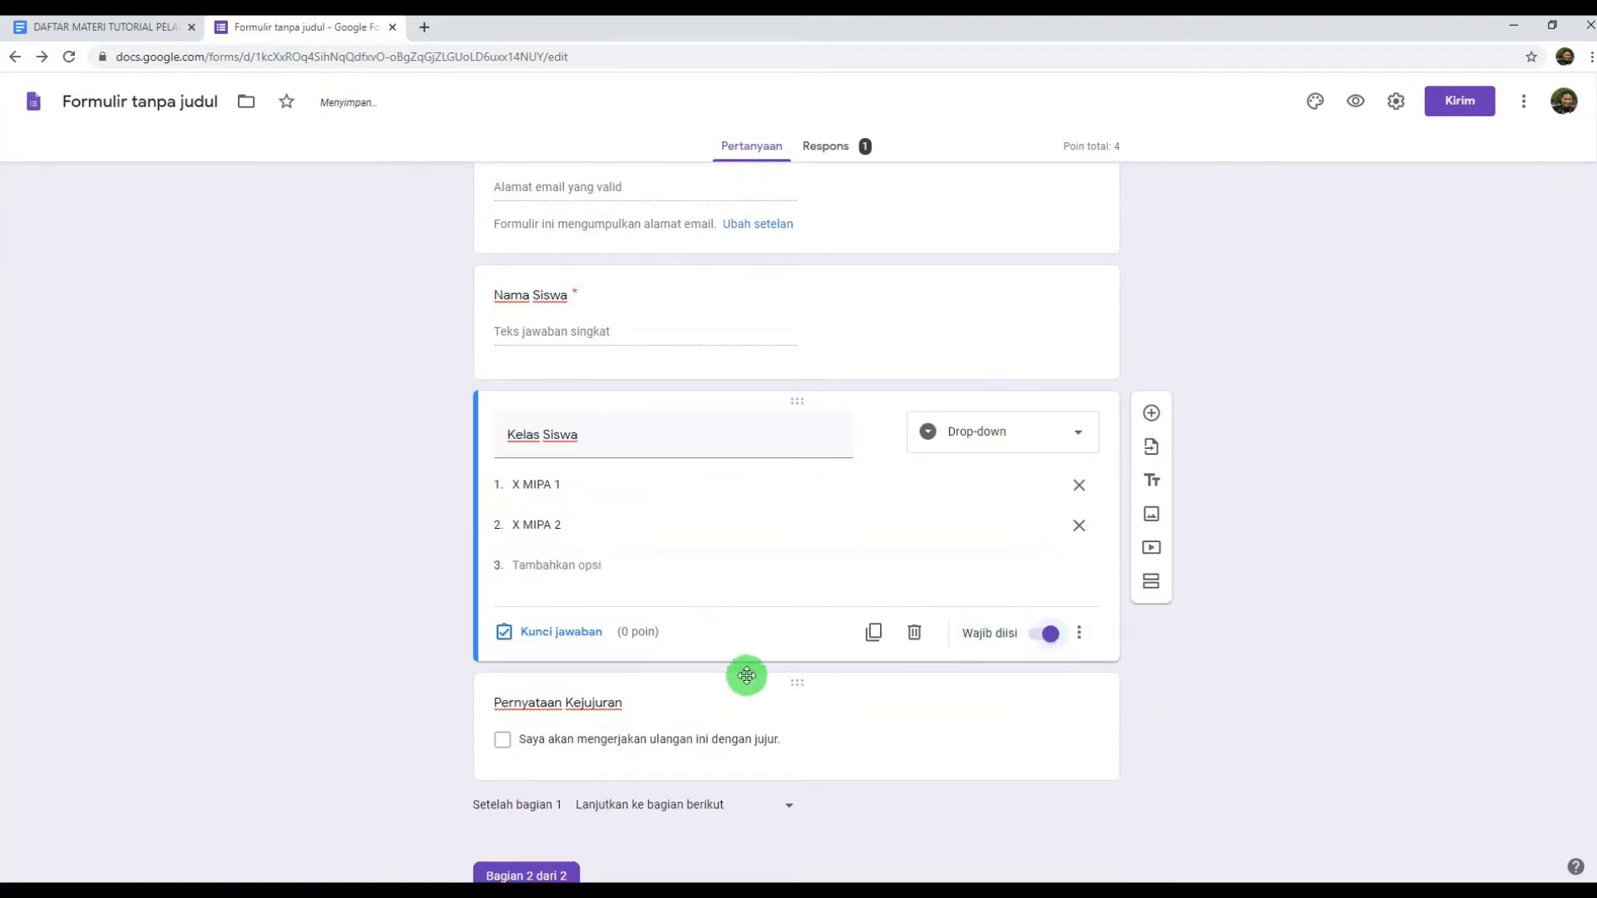
Make the Pernyataan Kejujuran question required
click(635, 733)
scroll(1039, 665, down, 2)
click(1048, 597)
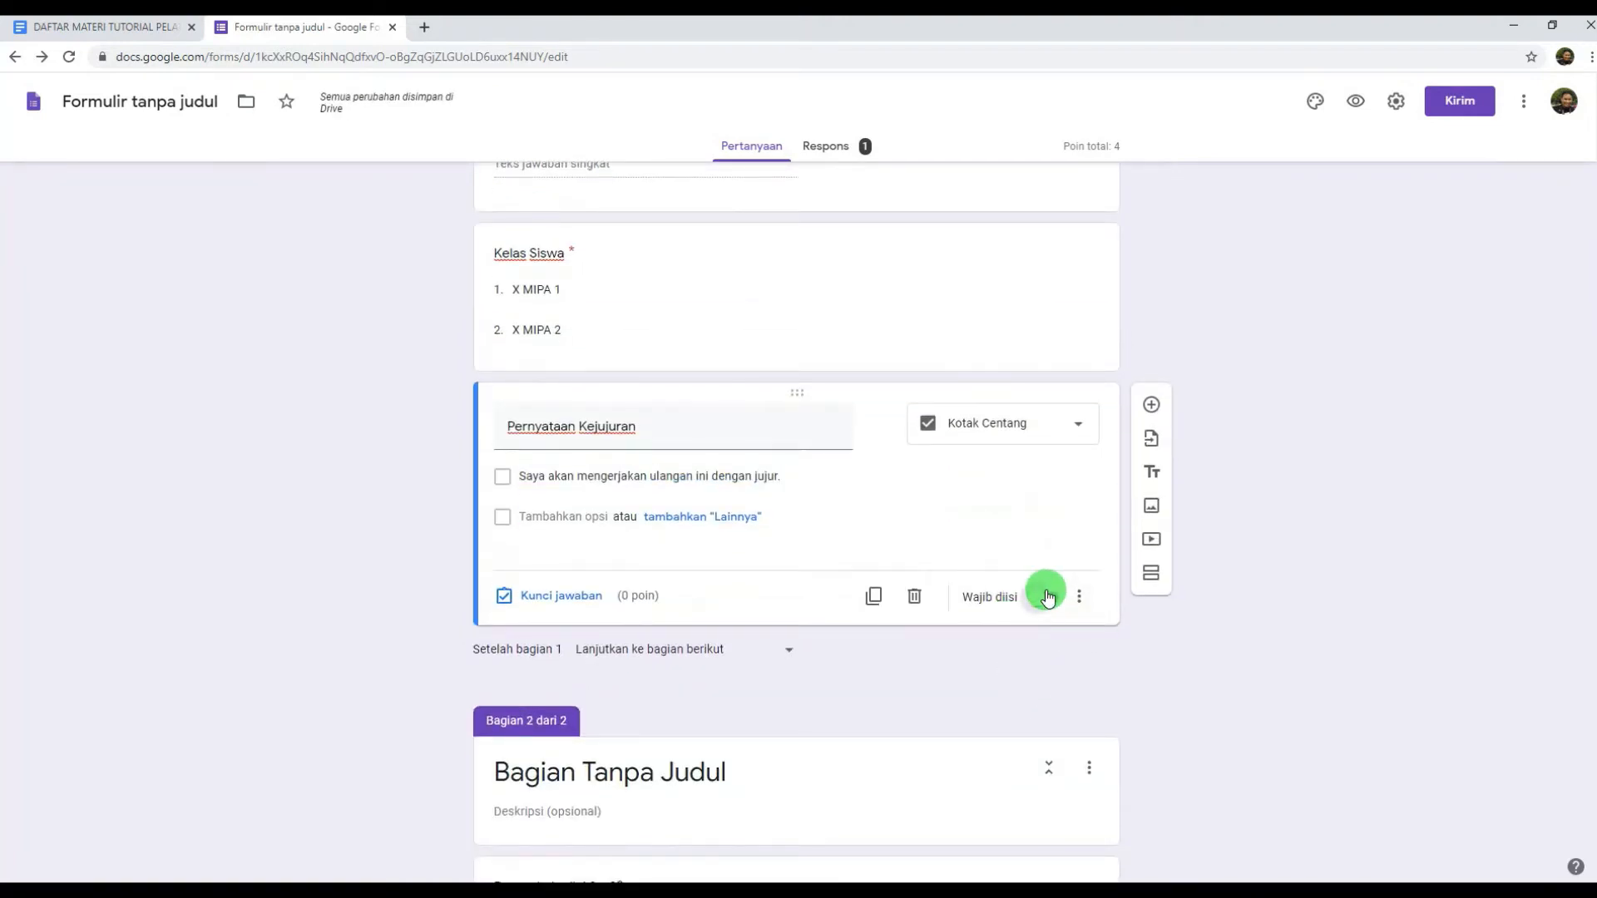
scroll(1234, 651, up, 2)
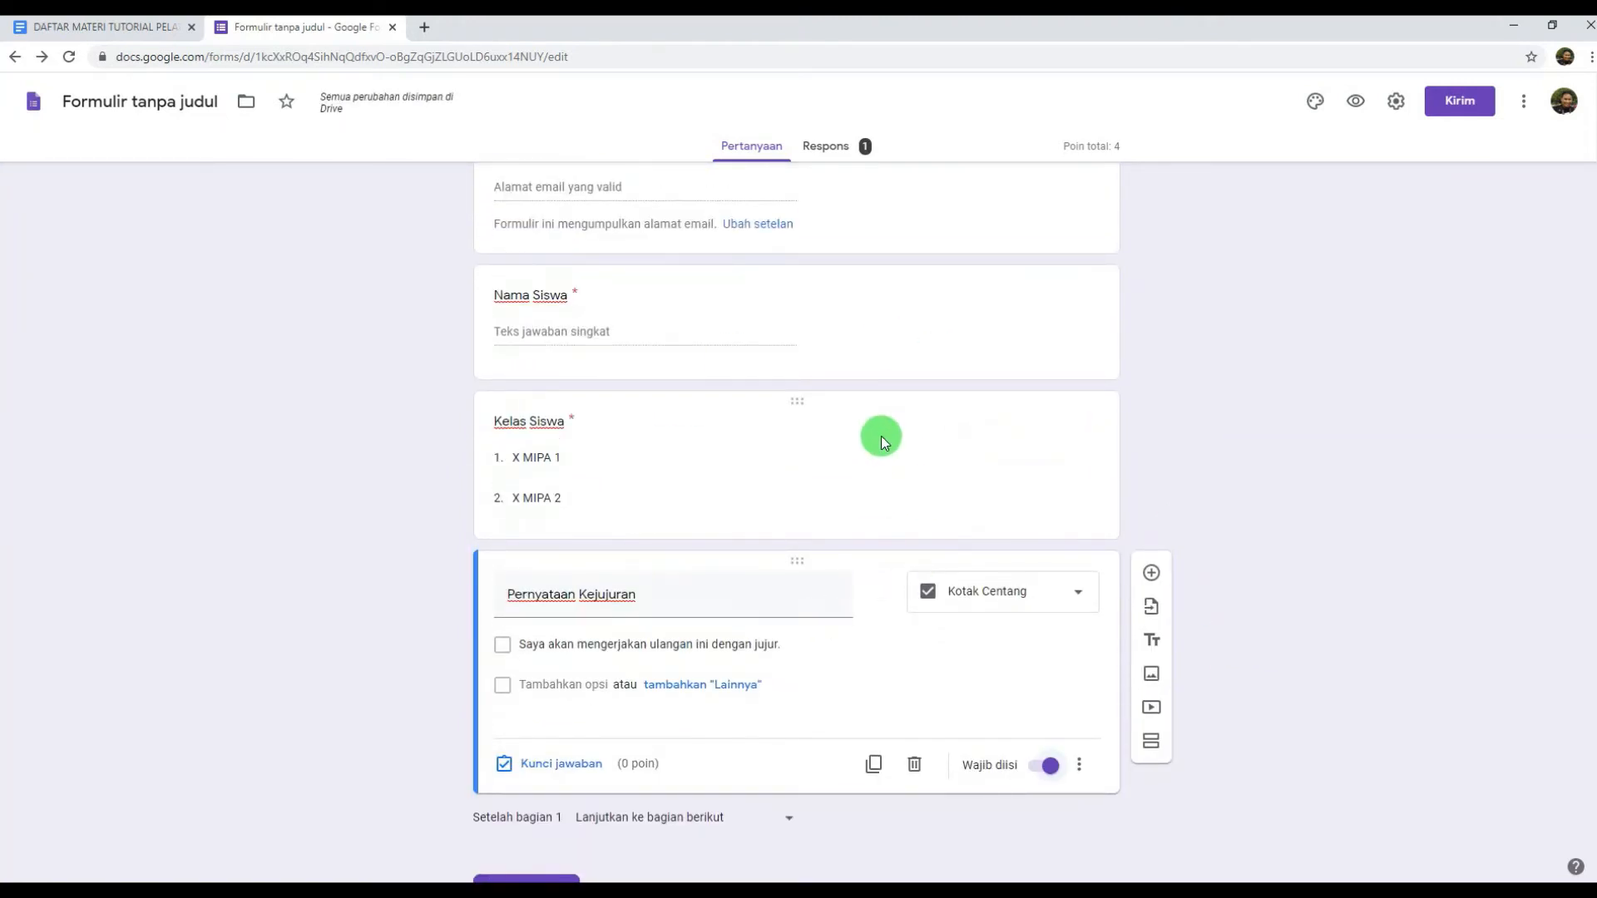
Title the second section "Pilihan Ganda"
scroll(881, 436, down, 5)
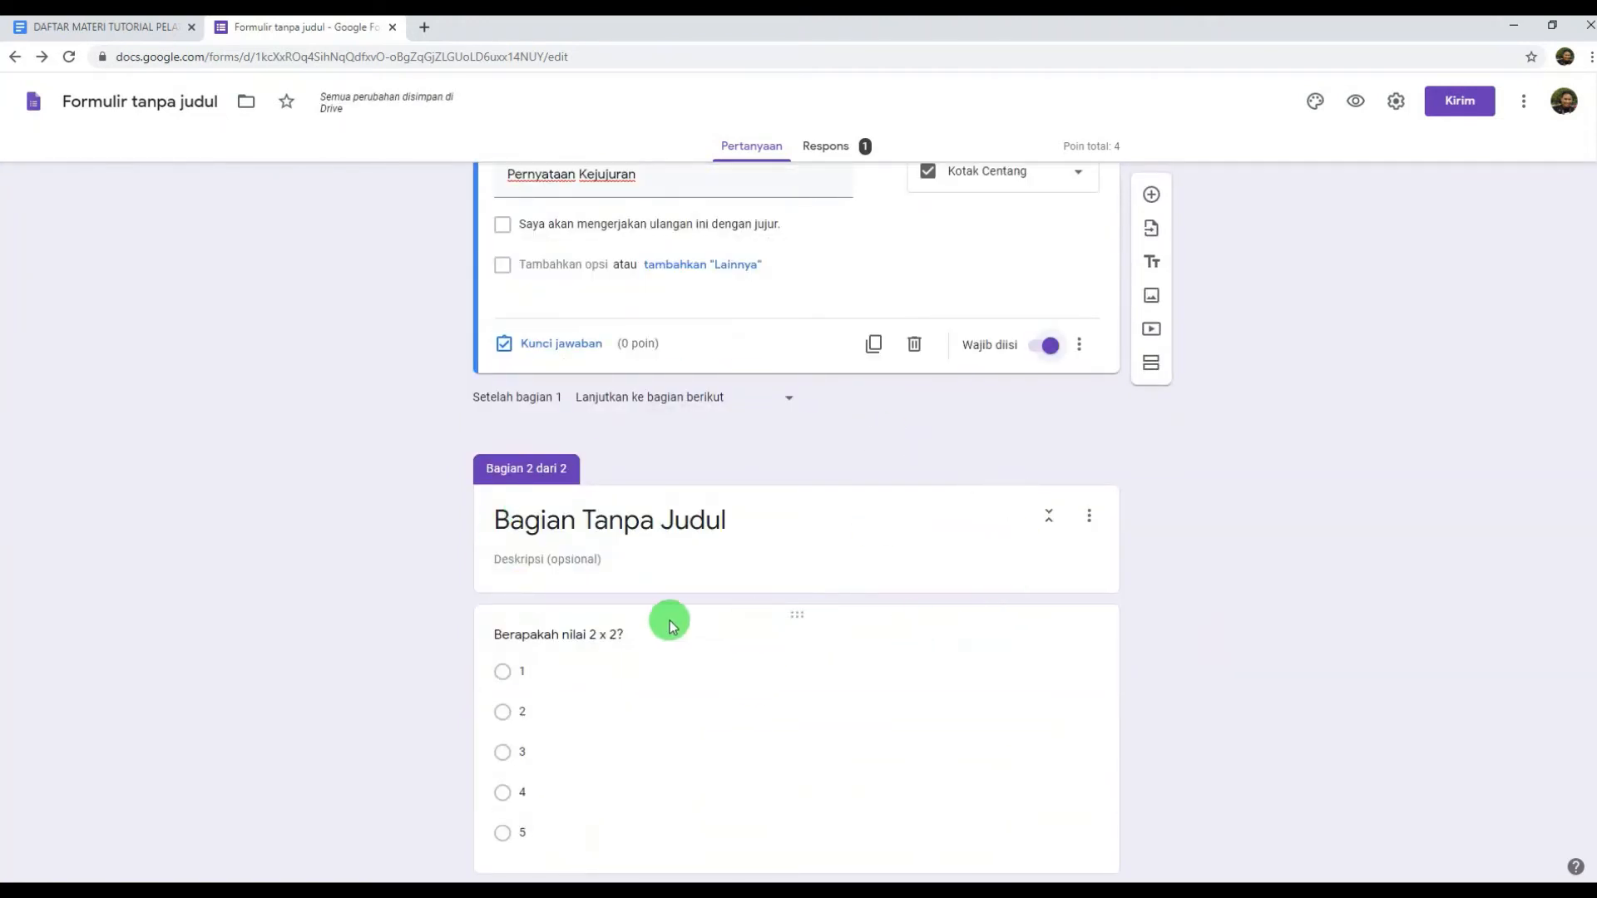
scroll(701, 606, down, 5)
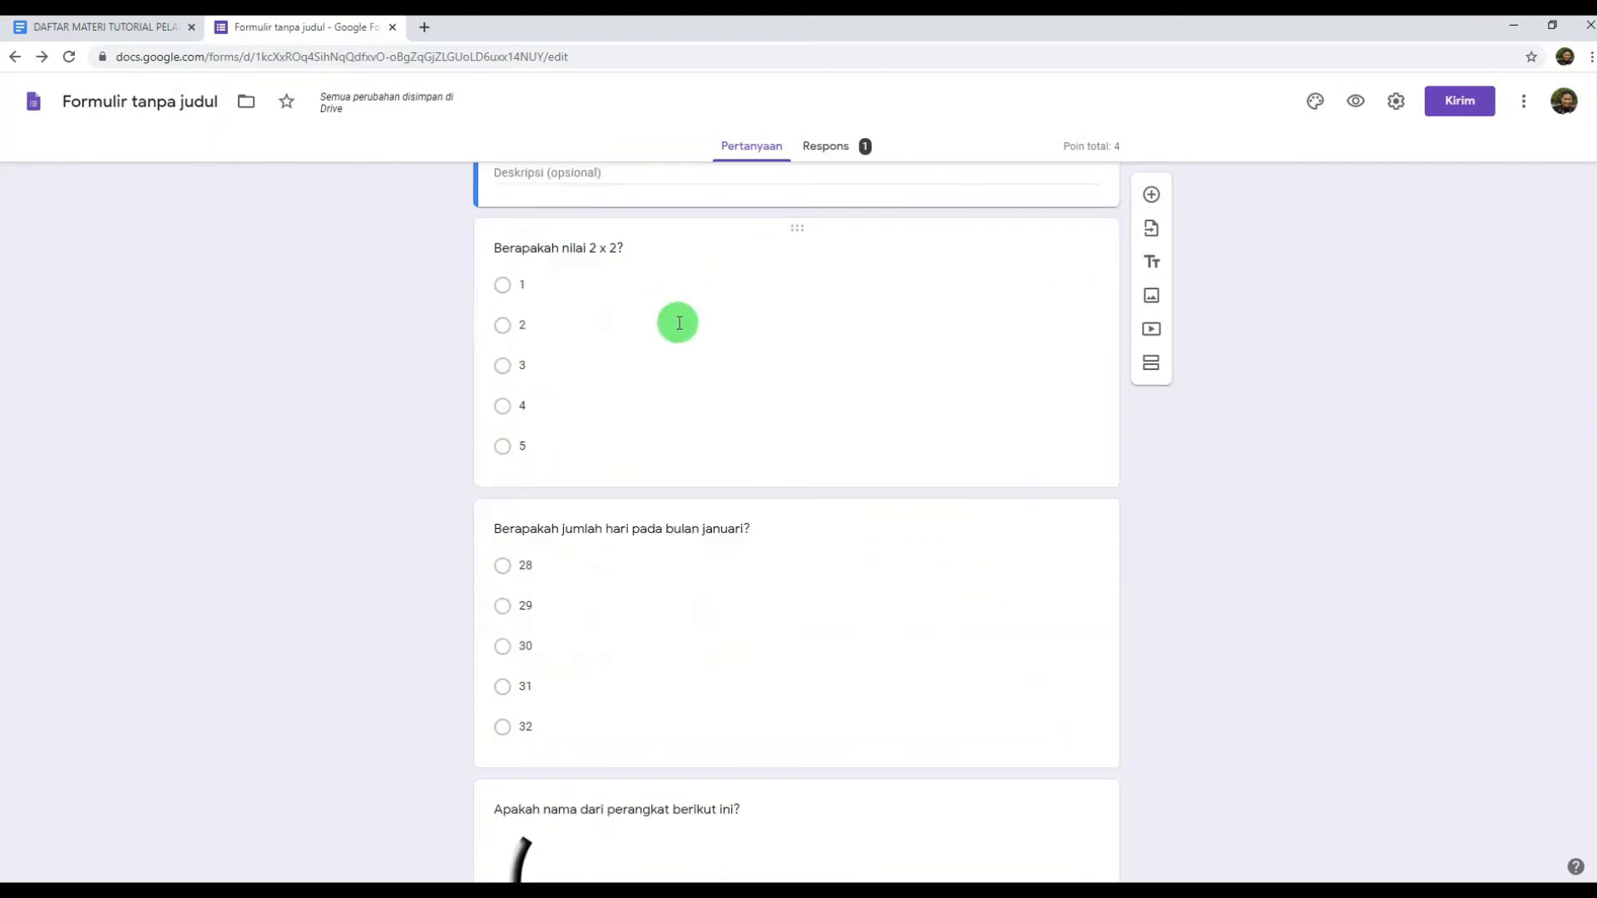
scroll(678, 301, up, 3)
text(Pi)
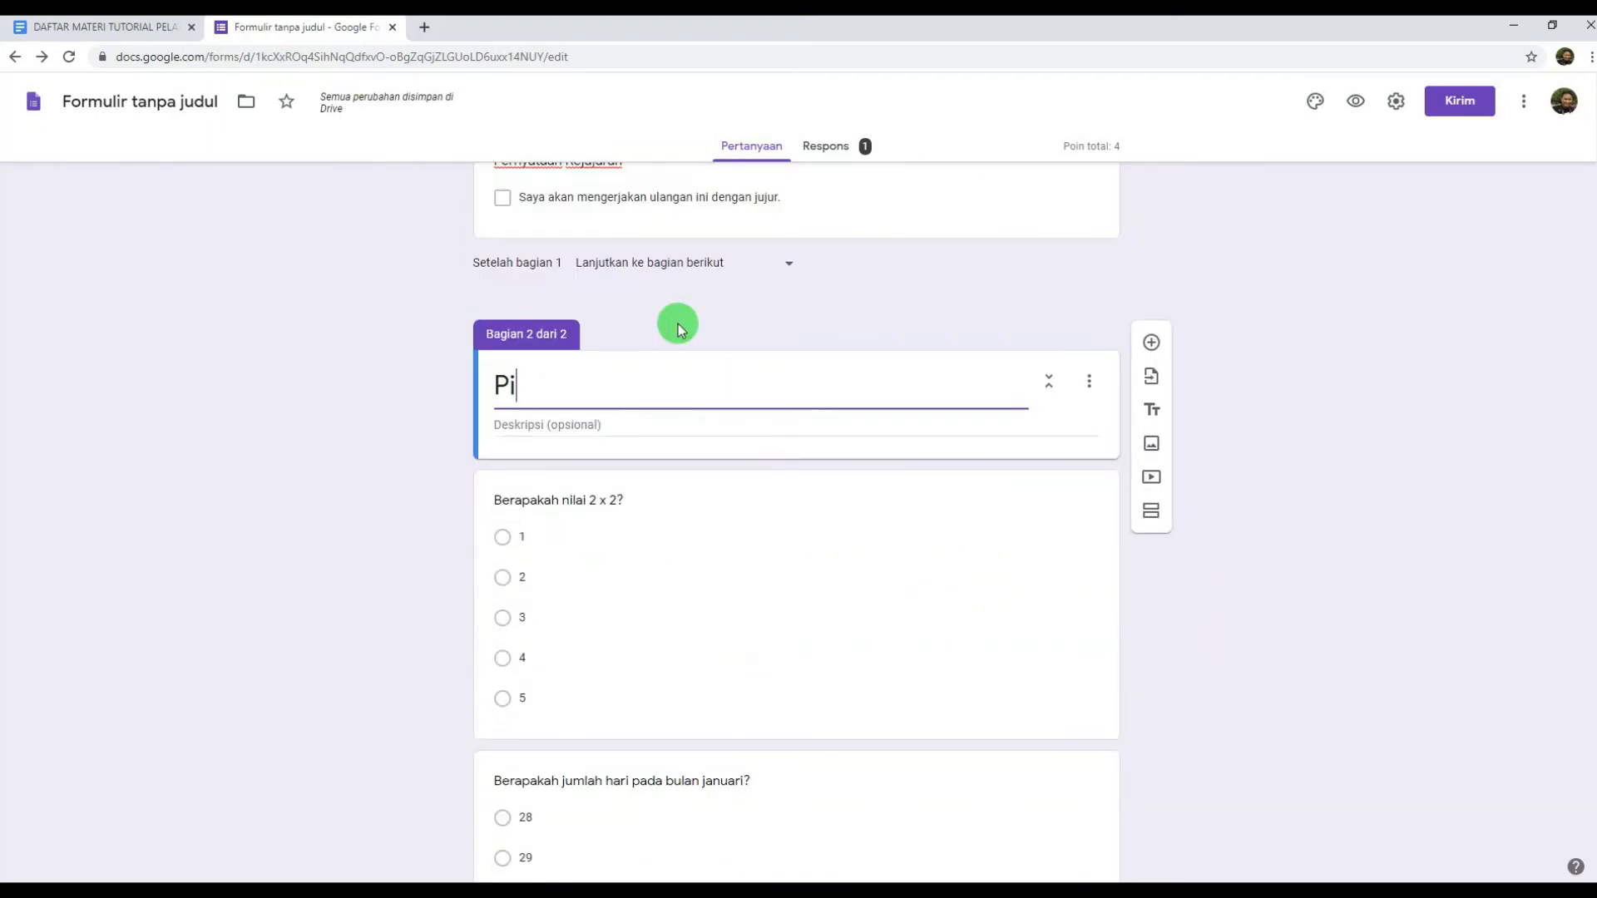
text(lihan Ganda)
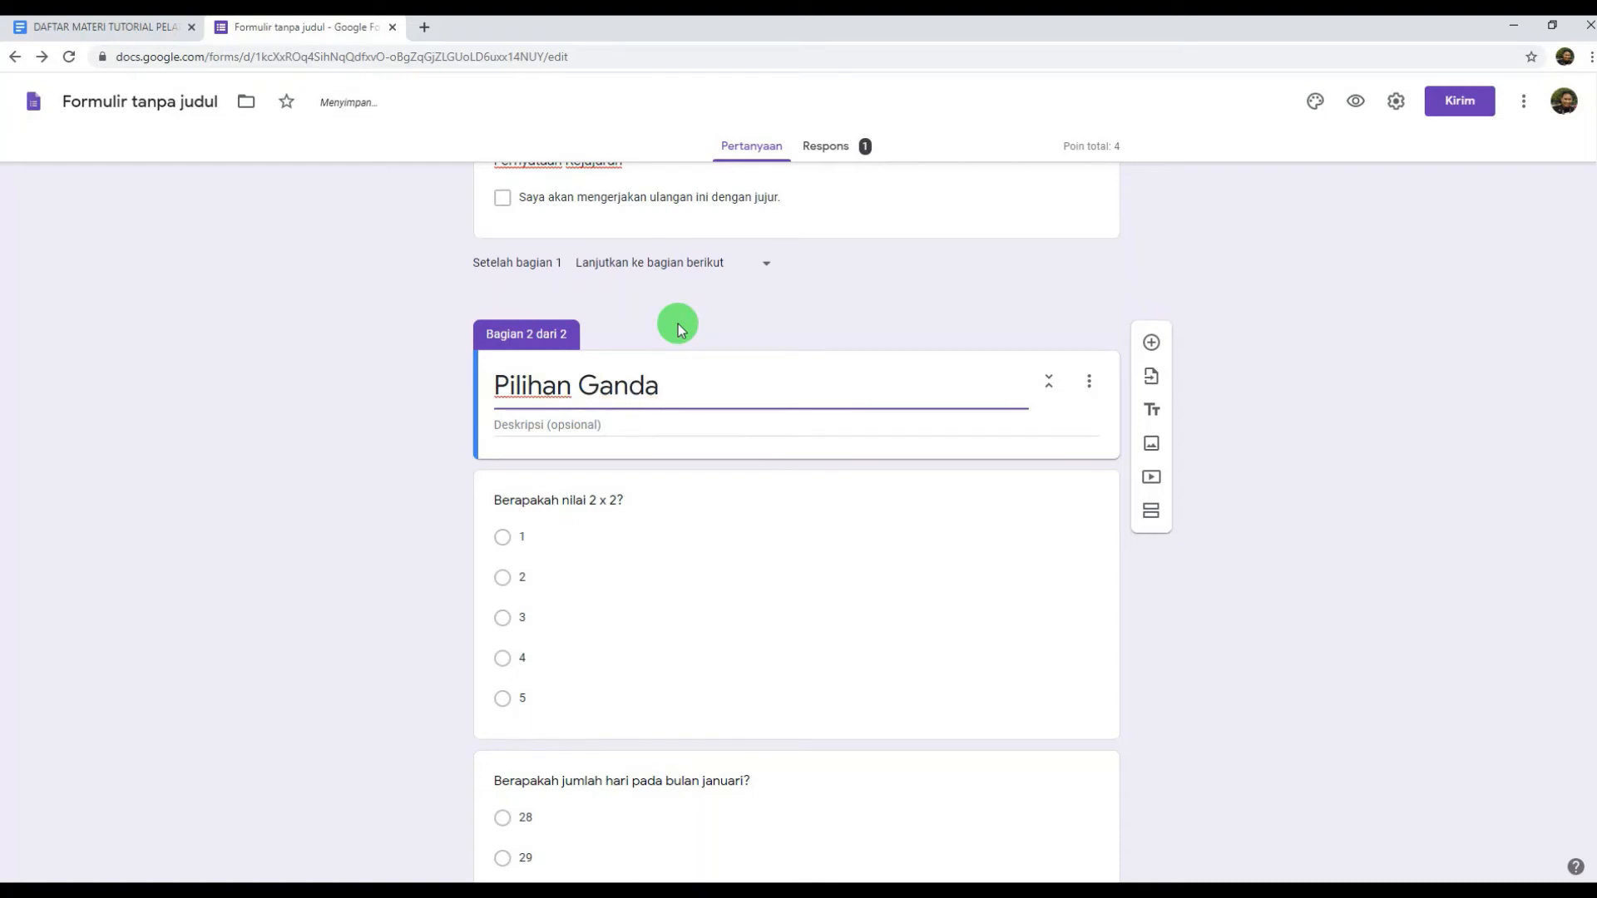
Add a new section after the picture-option question about output devices and title it "Esay / Isian Singkat"
scroll(677, 330, down, 20)
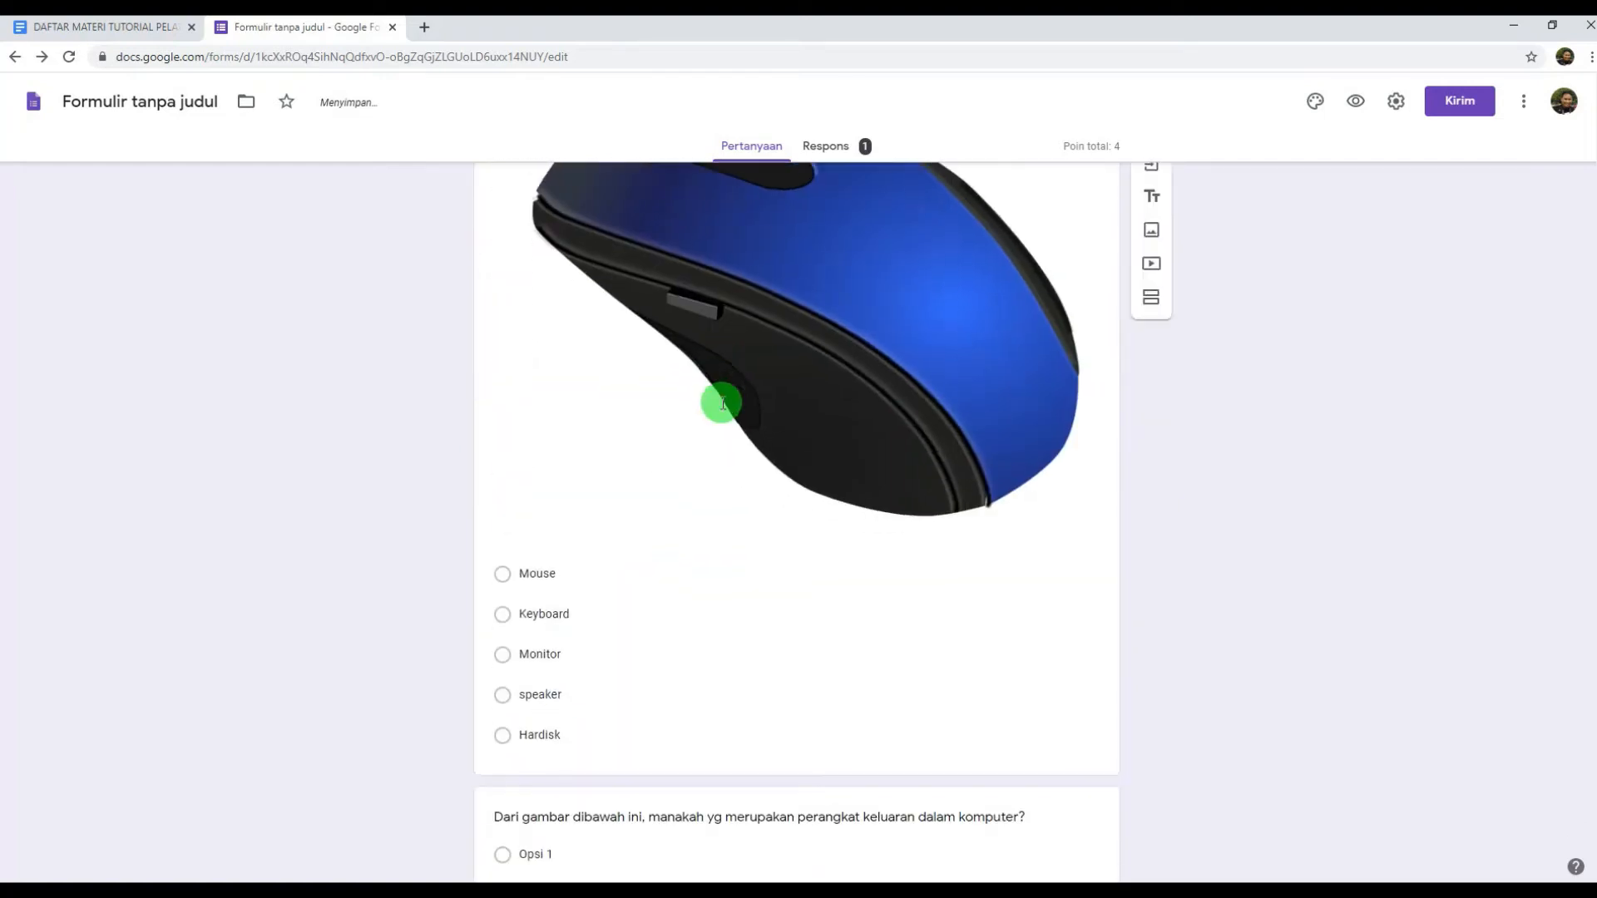
click(1016, 522)
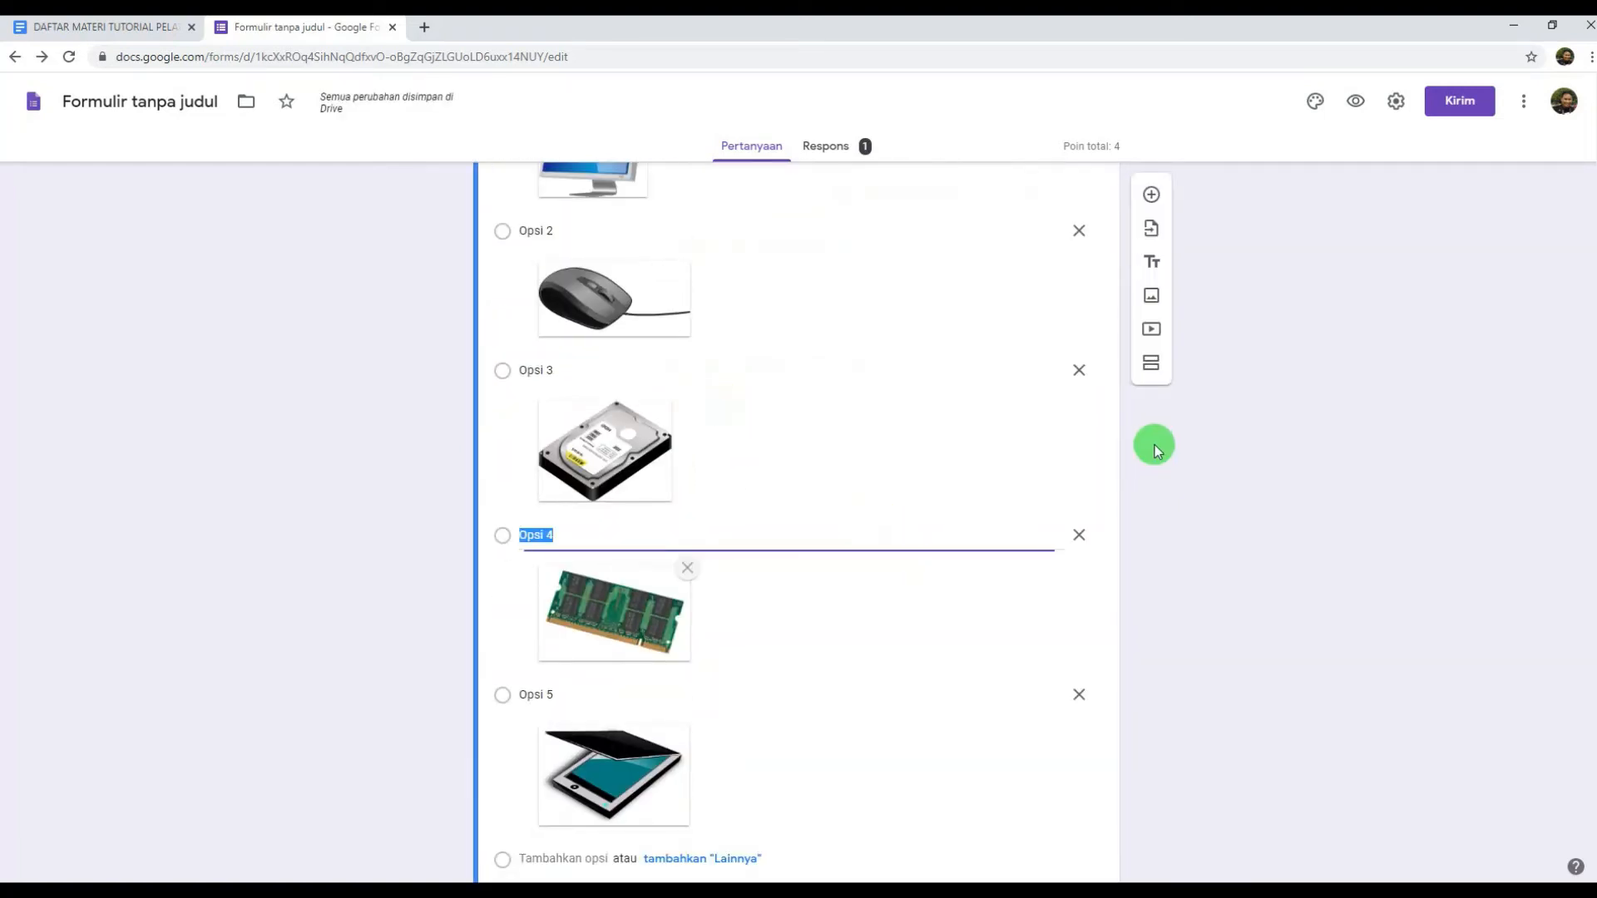
click(1151, 362)
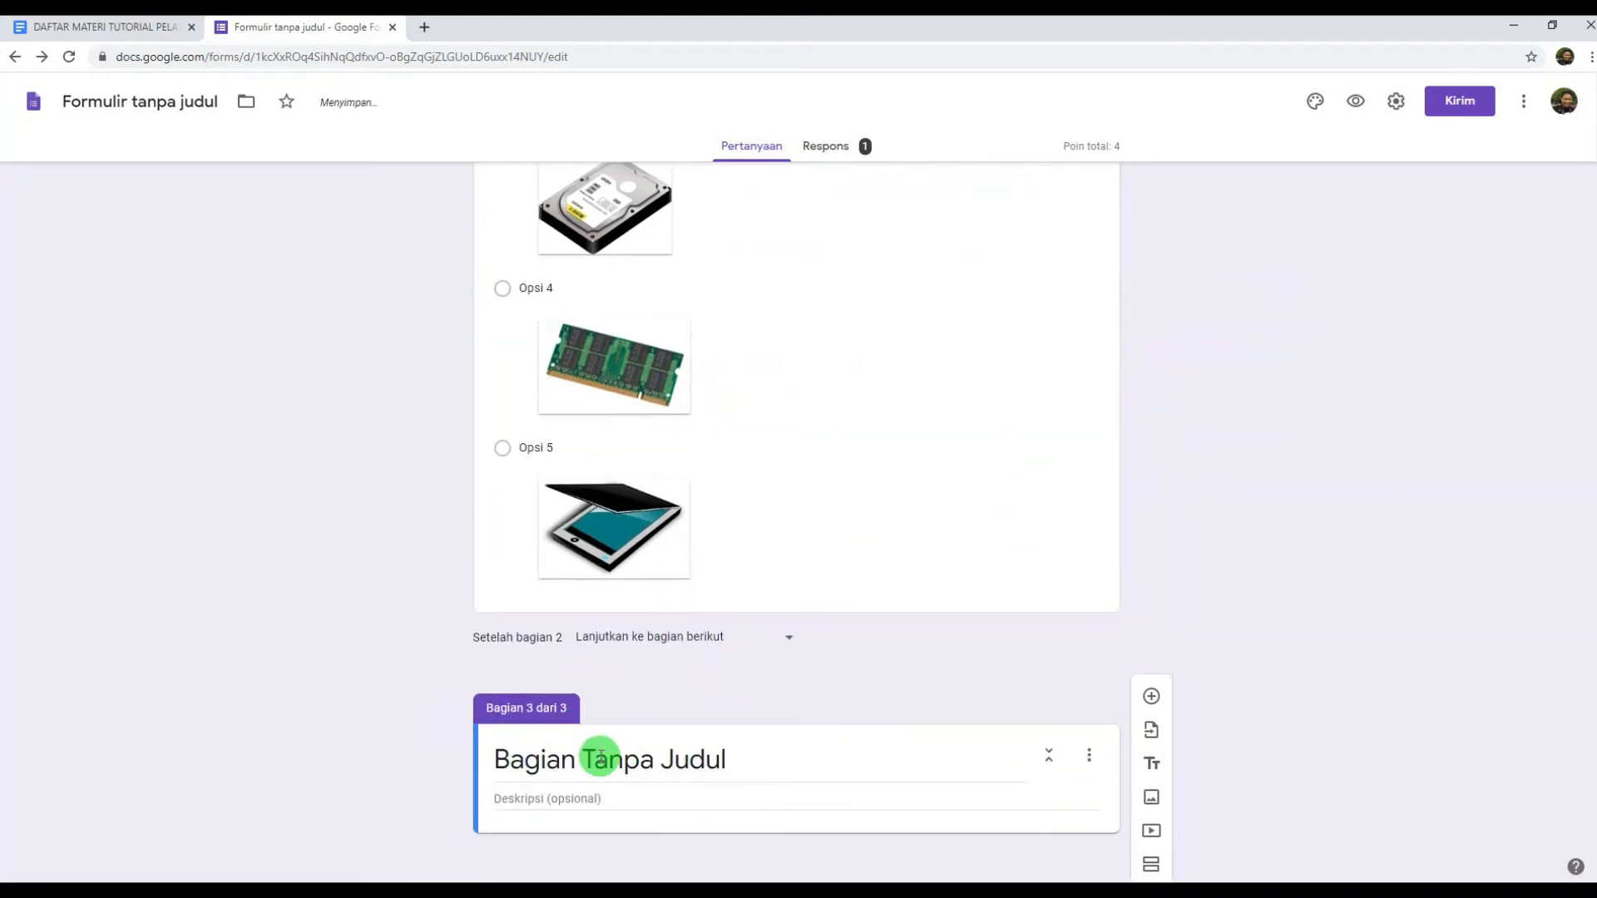
click(767, 759)
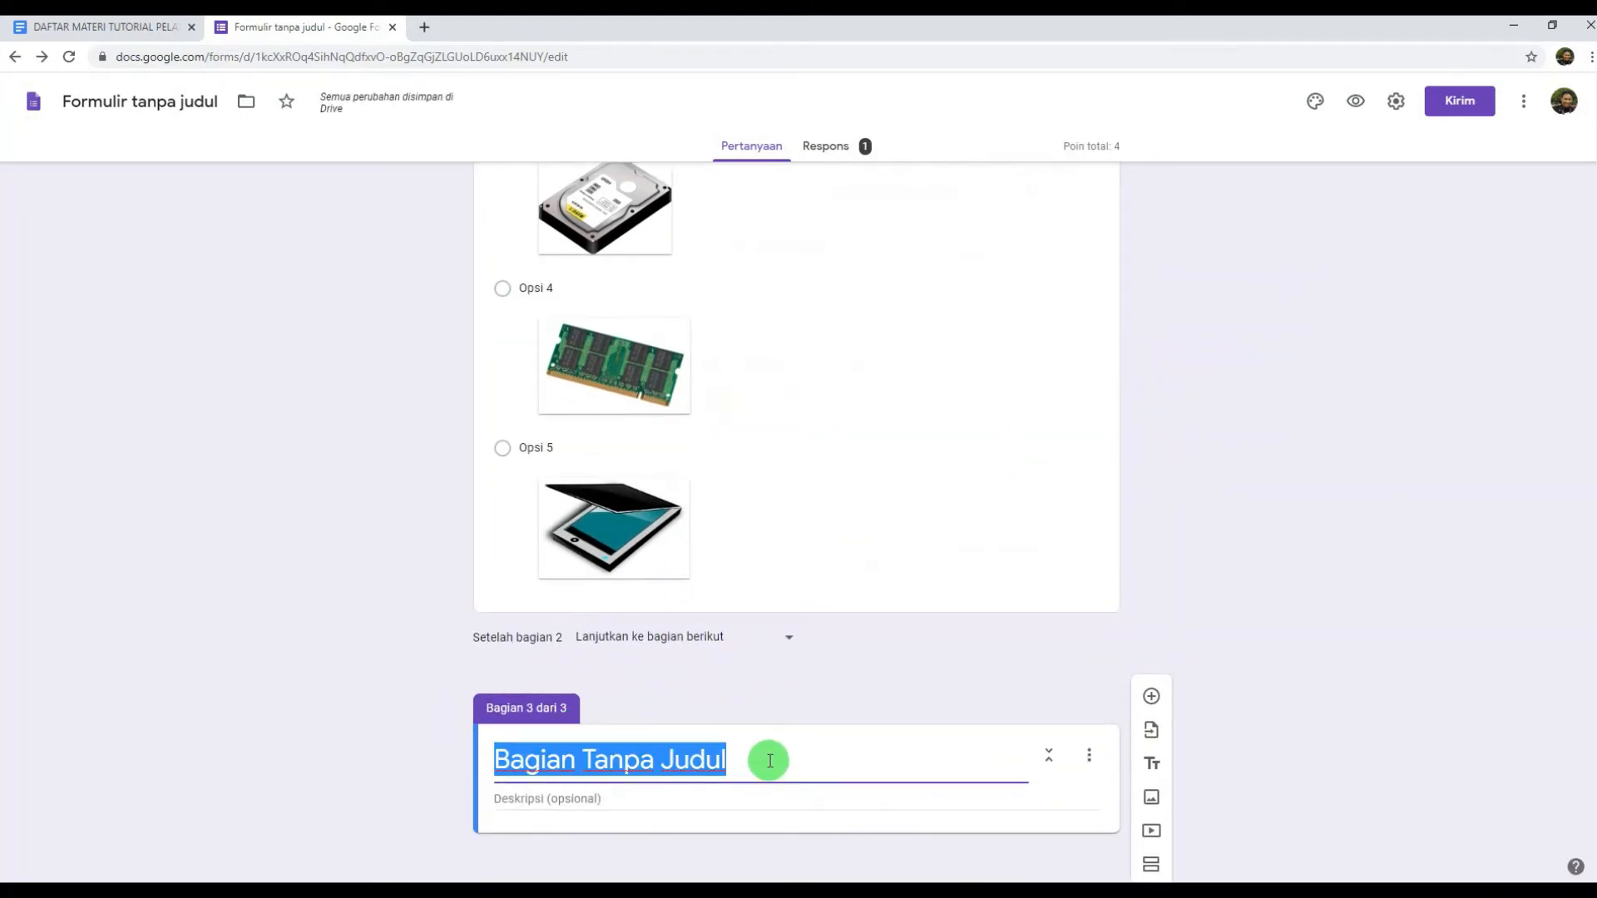
text(E)
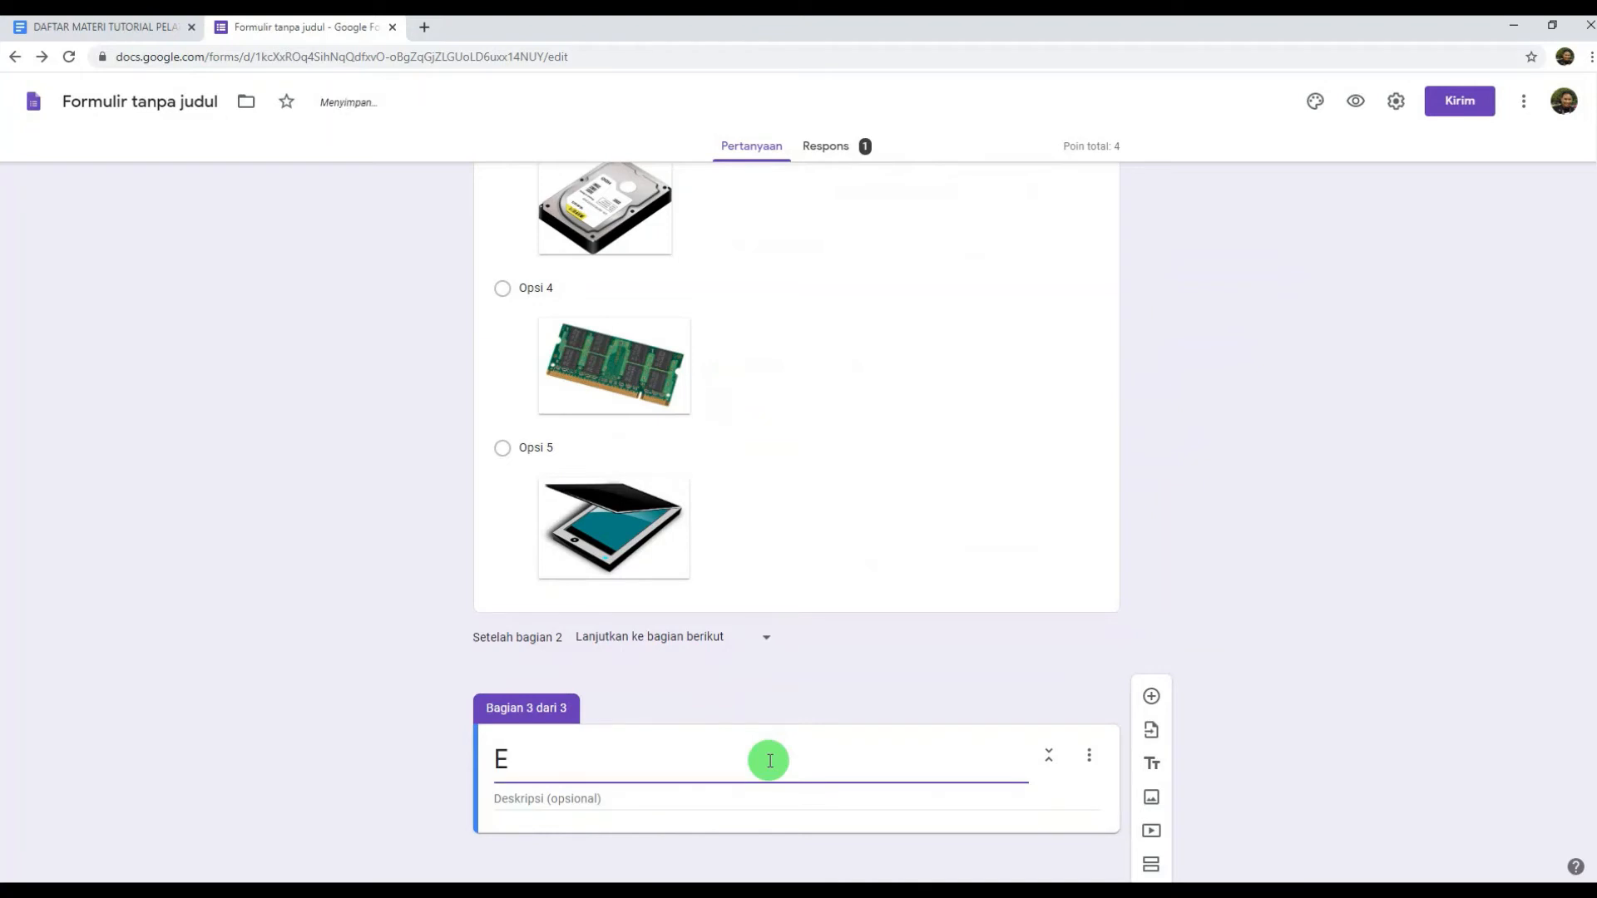
text(say / Isian Singkat)
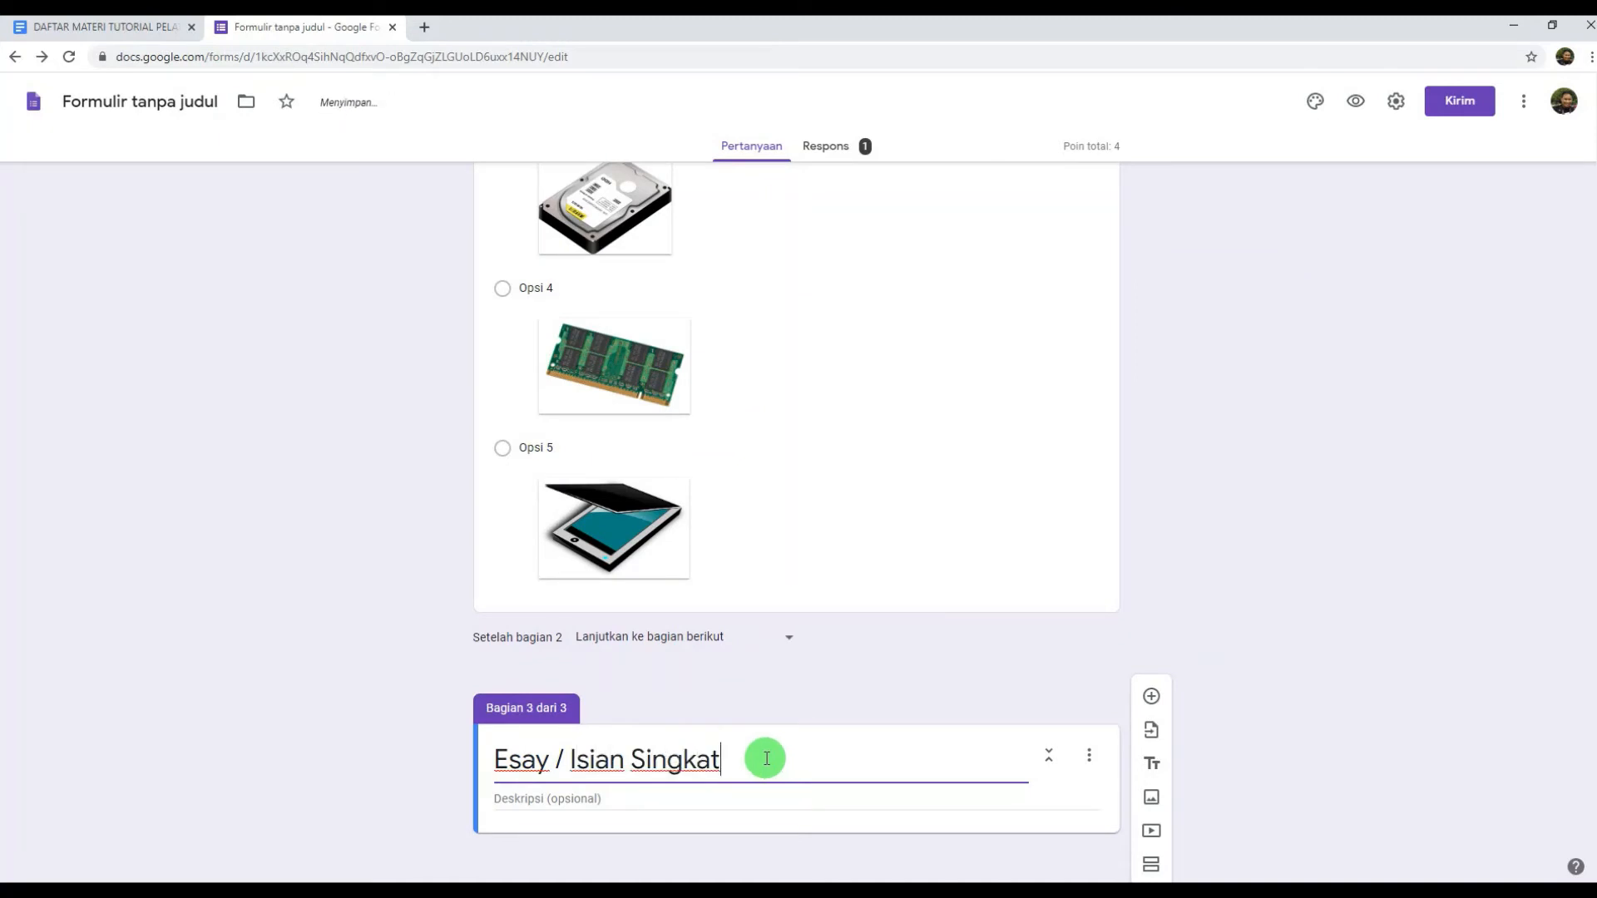
Add a Paragraf question "Jelaskan apa itu jaringan komputer?" to the Esay / Isian Singkat section
click(1153, 698)
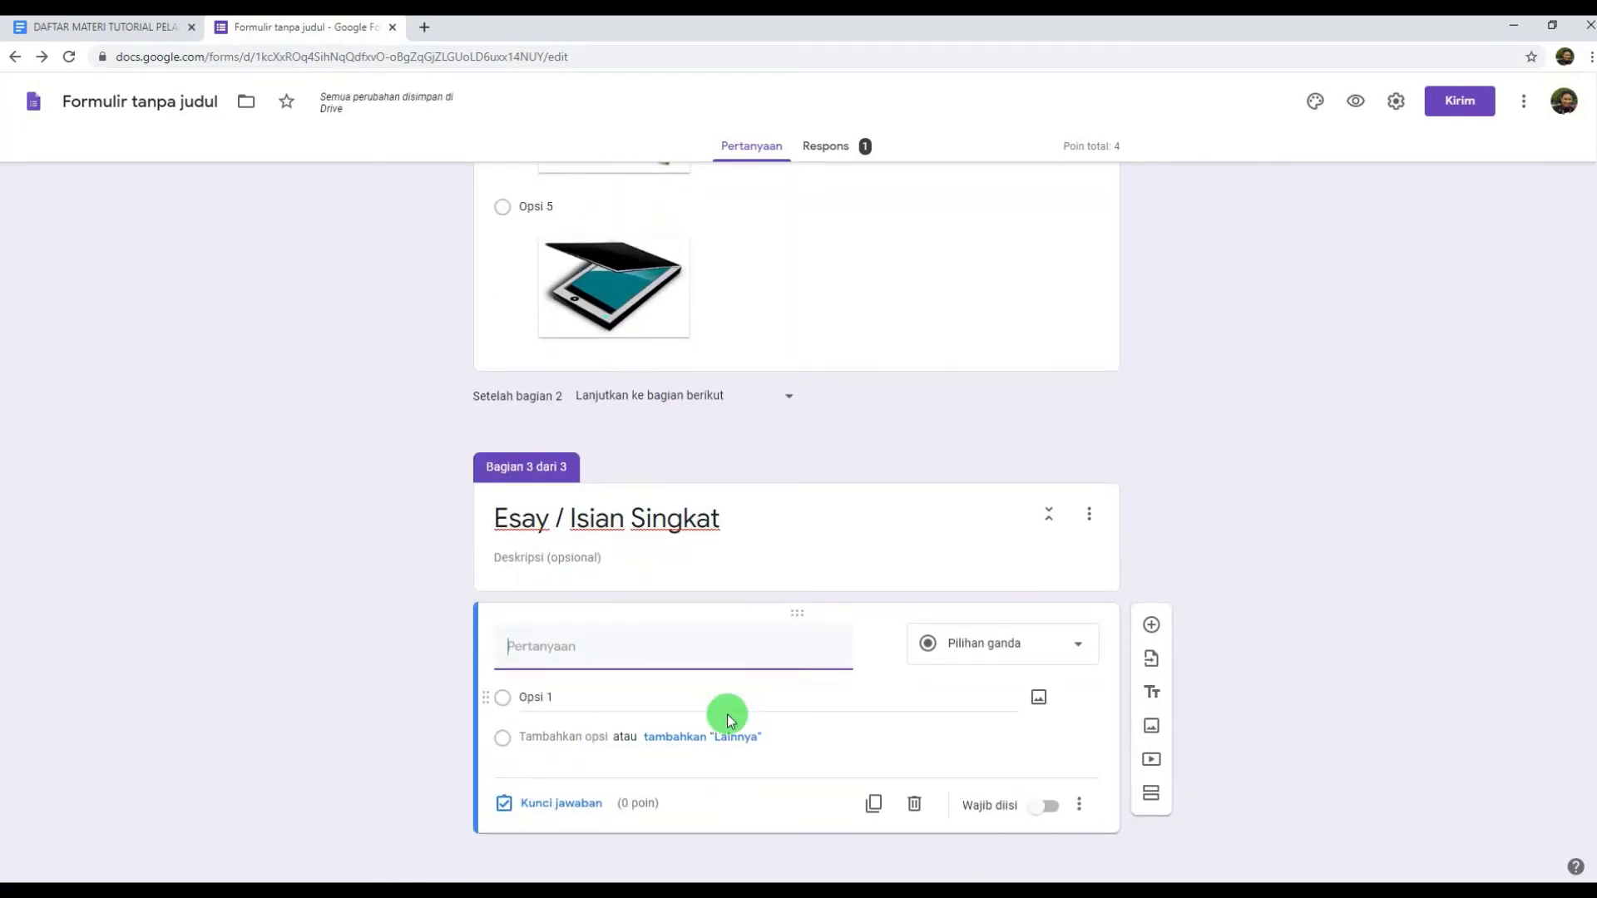
text(Jelaskan apa itu jaringan )
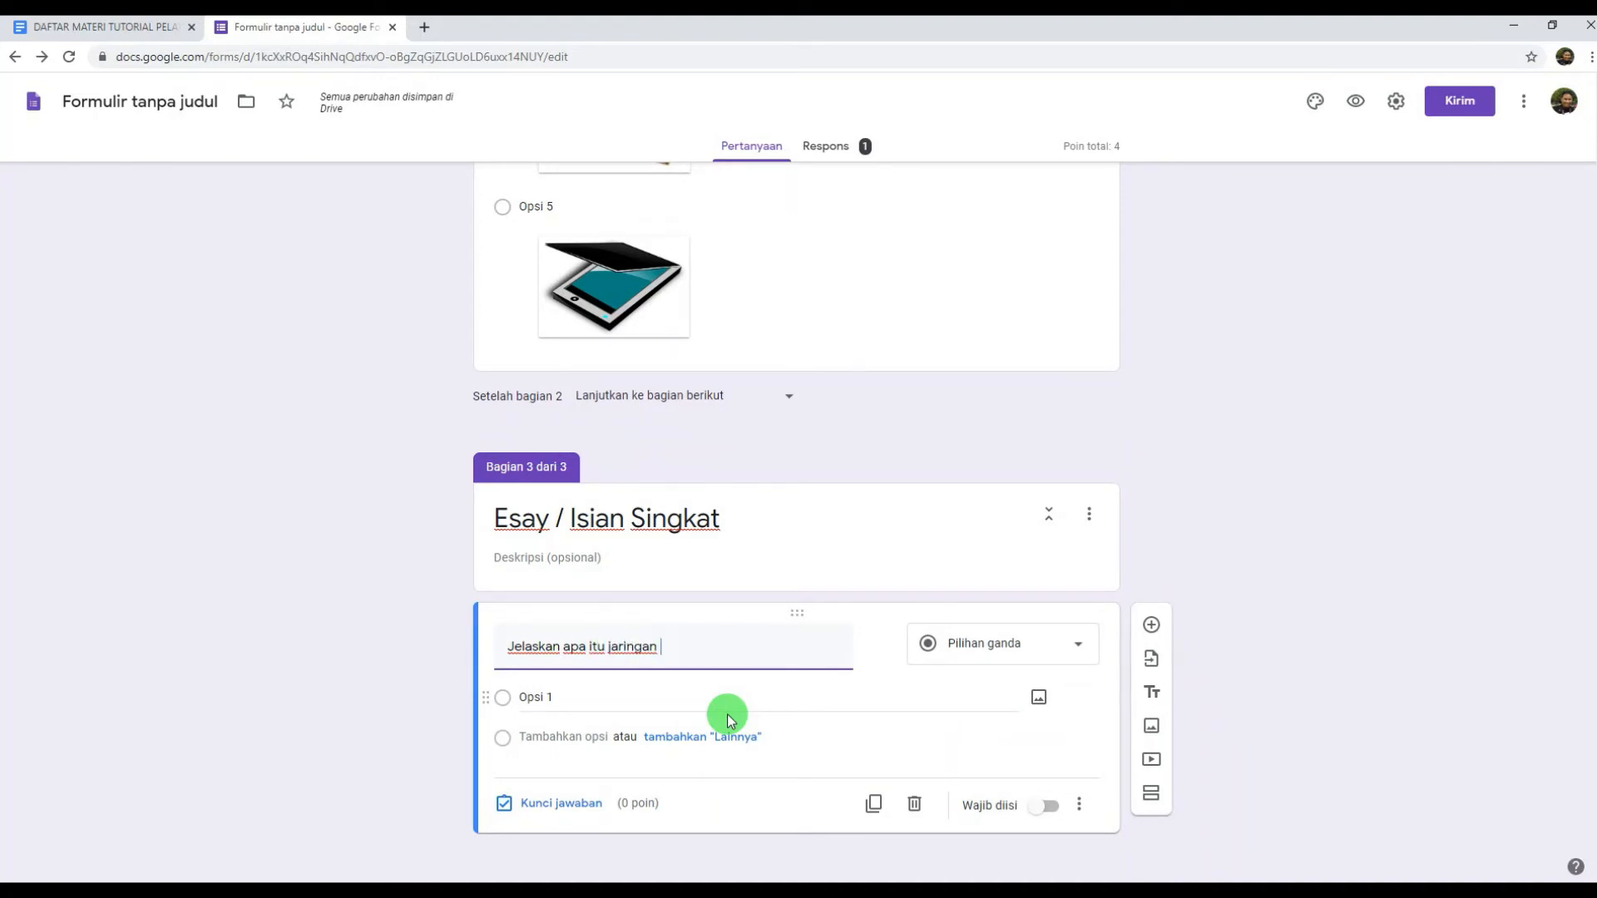
text(komputer)
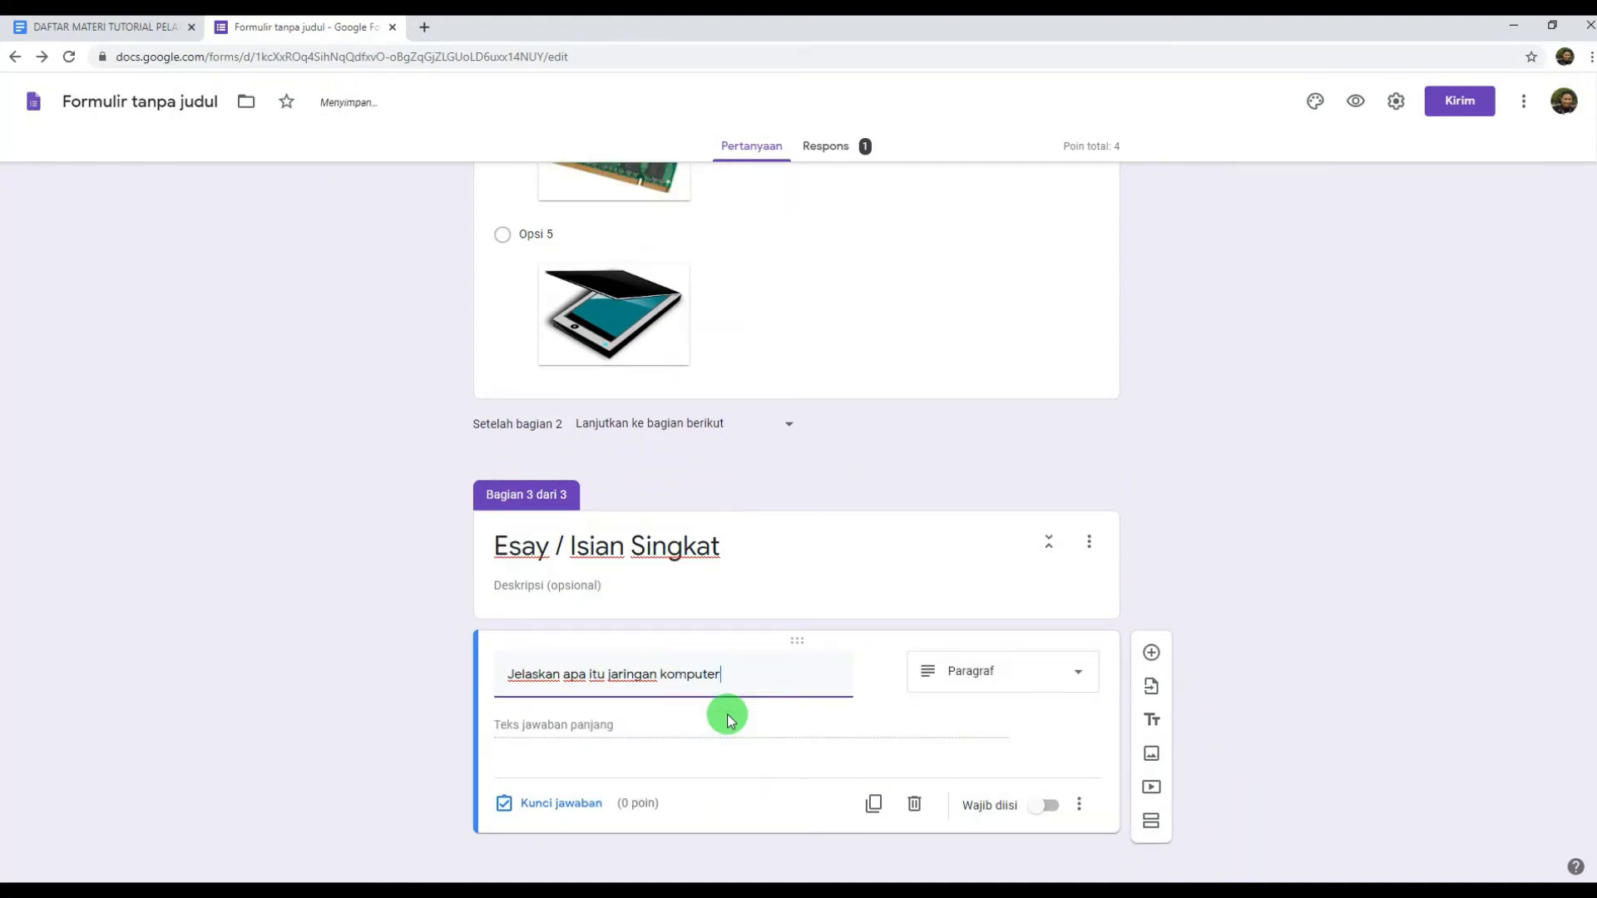
text(?)
click(572, 724)
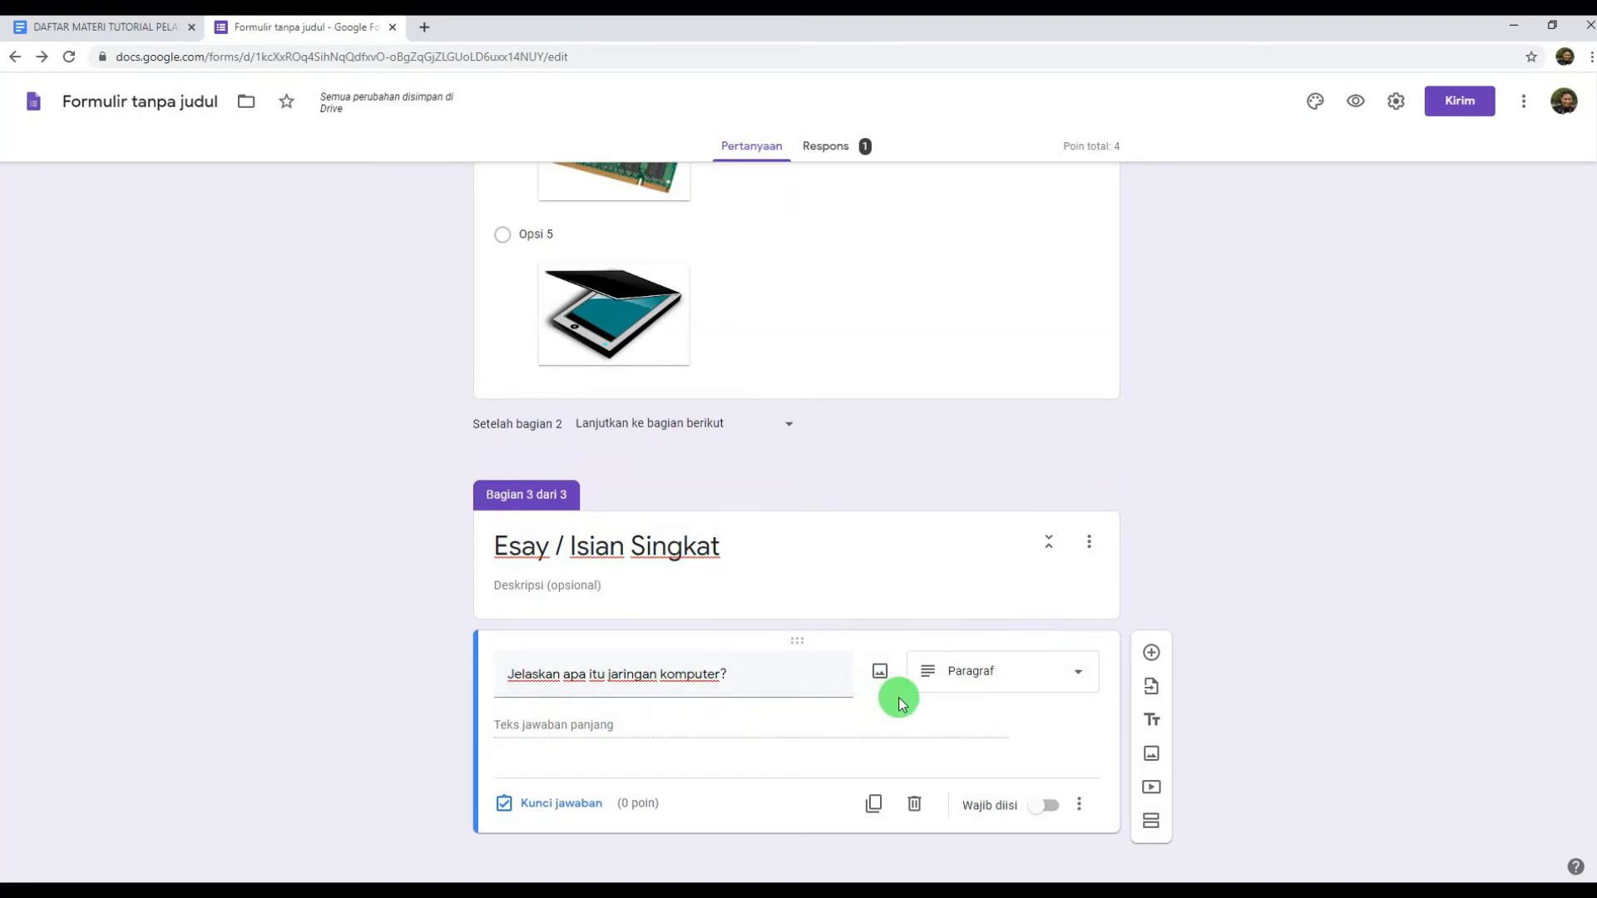
Review the form's sections from the first to the last and open the form preview
scroll(1016, 582, up, 20)
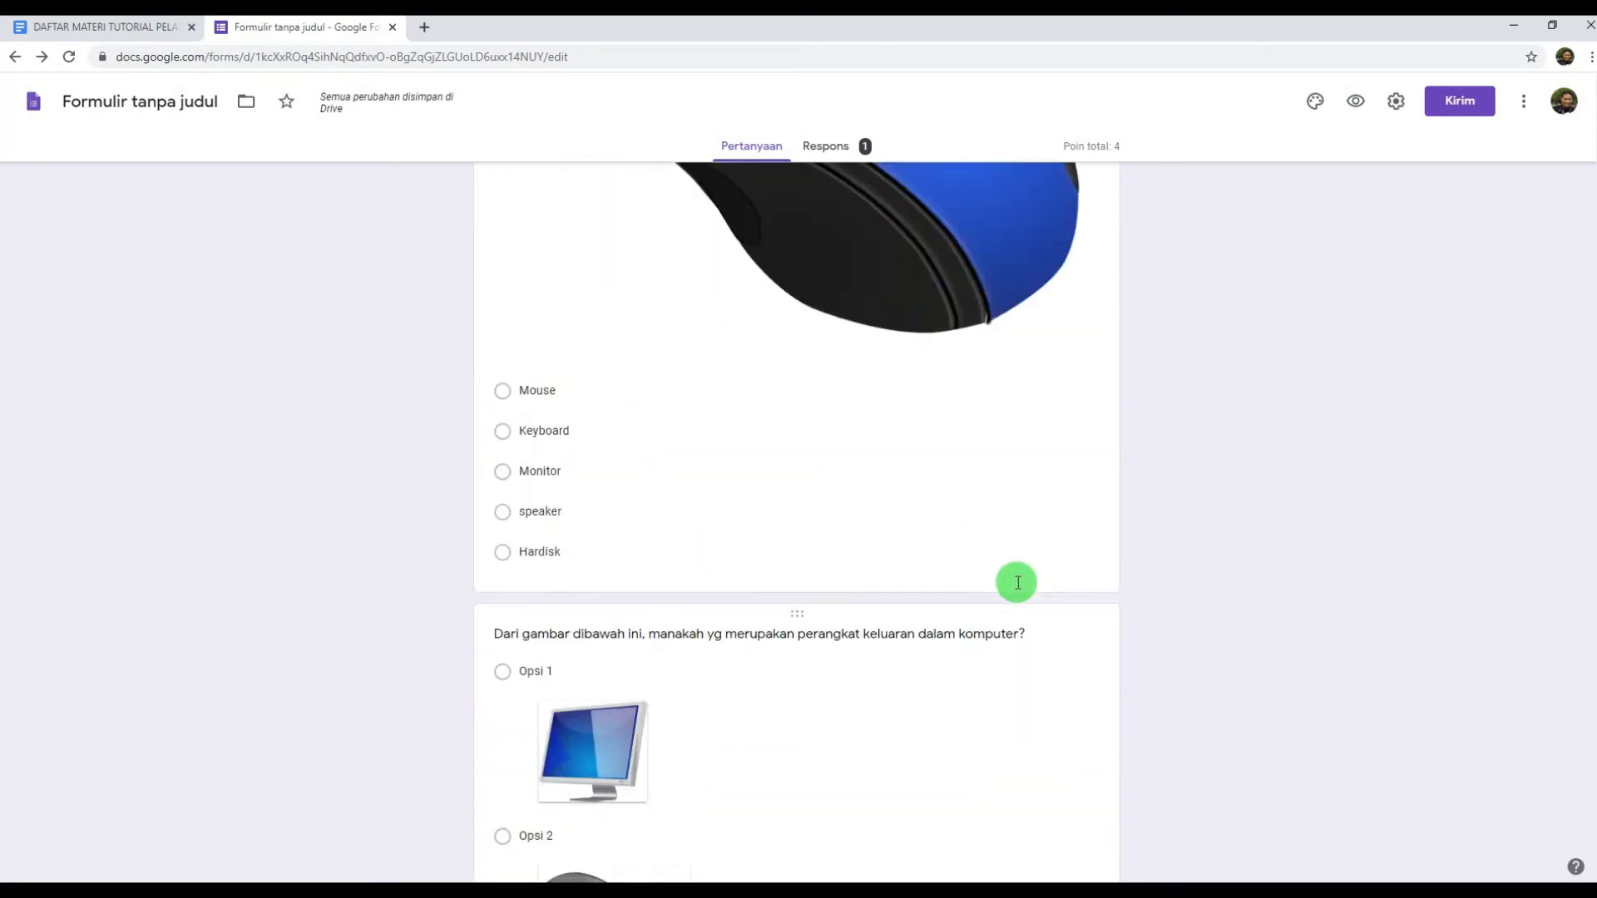
scroll(1016, 582, up, 15)
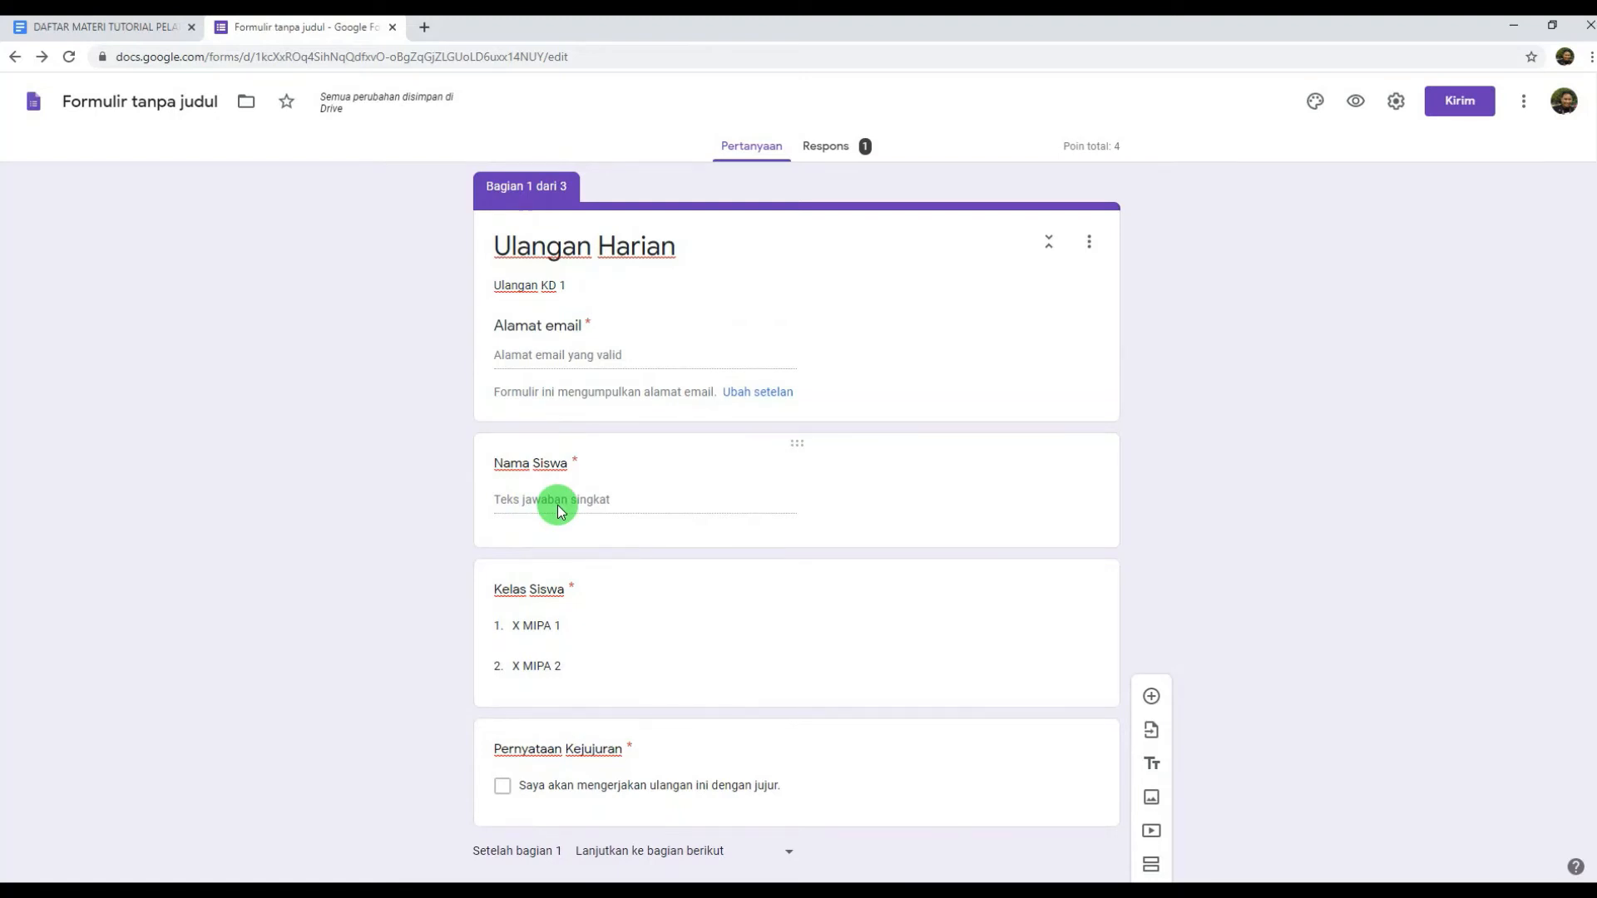
scroll(558, 506, down, 6)
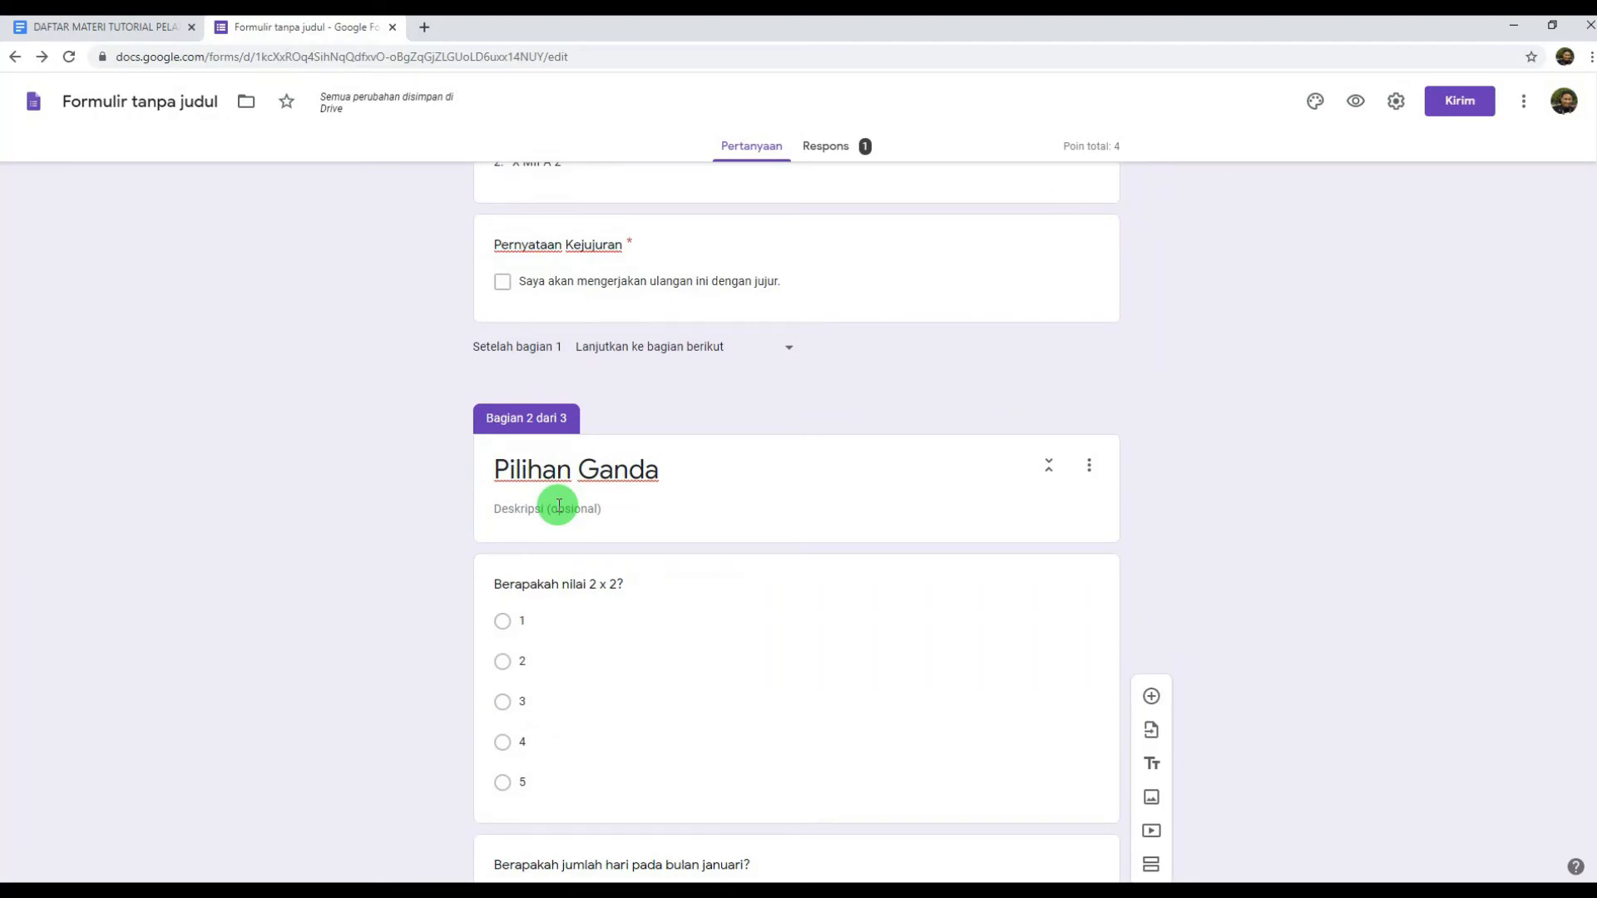
scroll(557, 505, down, 20)
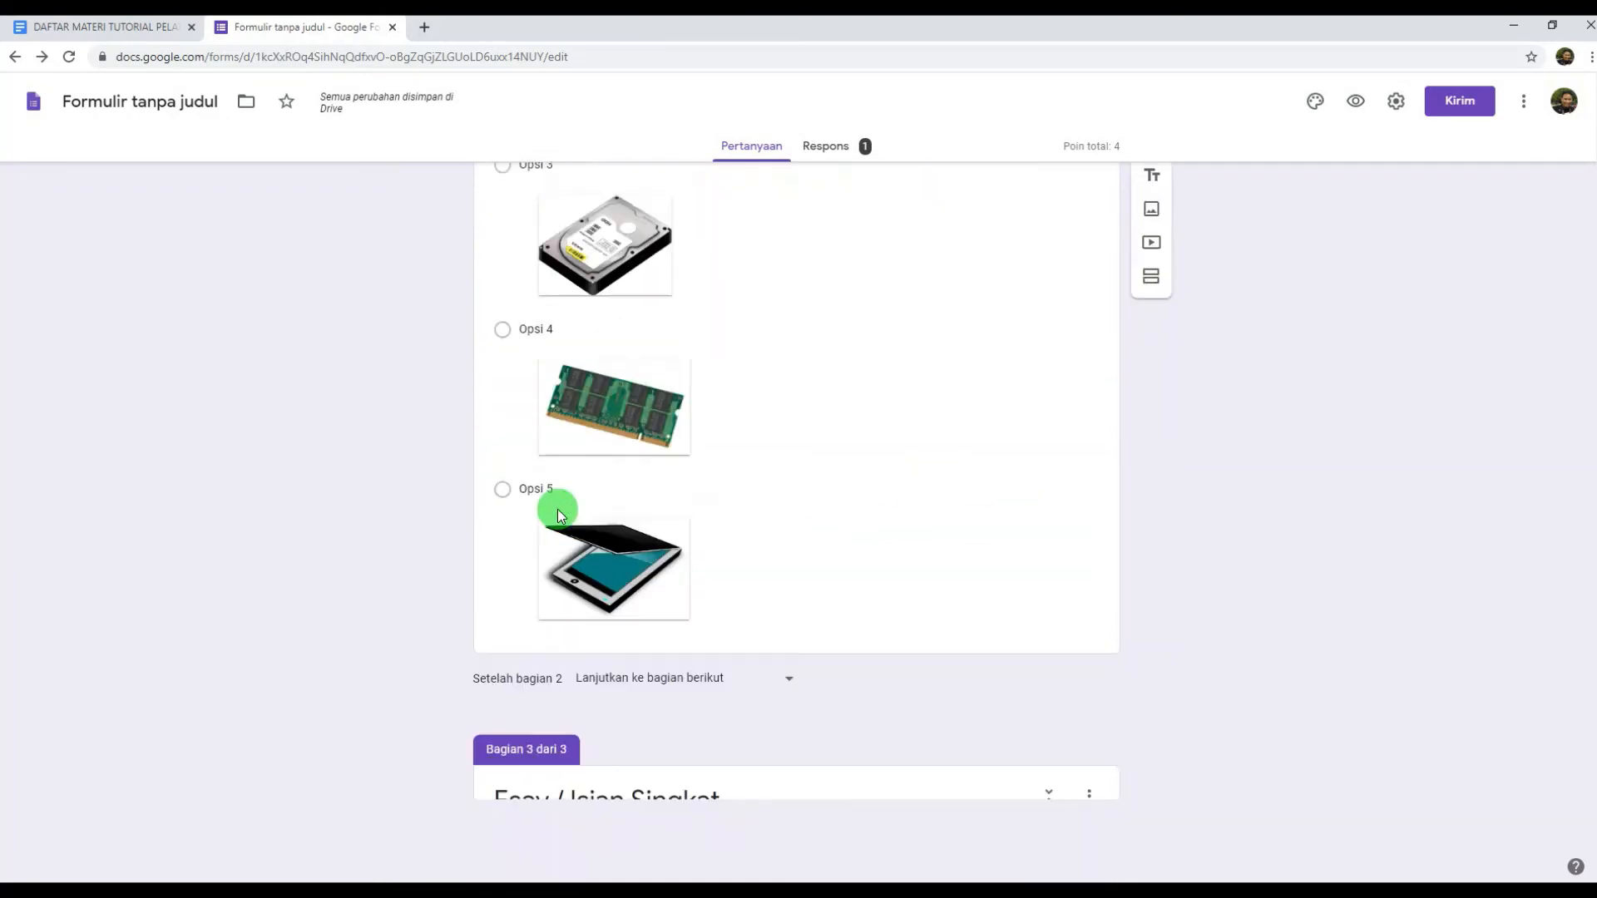
scroll(557, 509, down, 3)
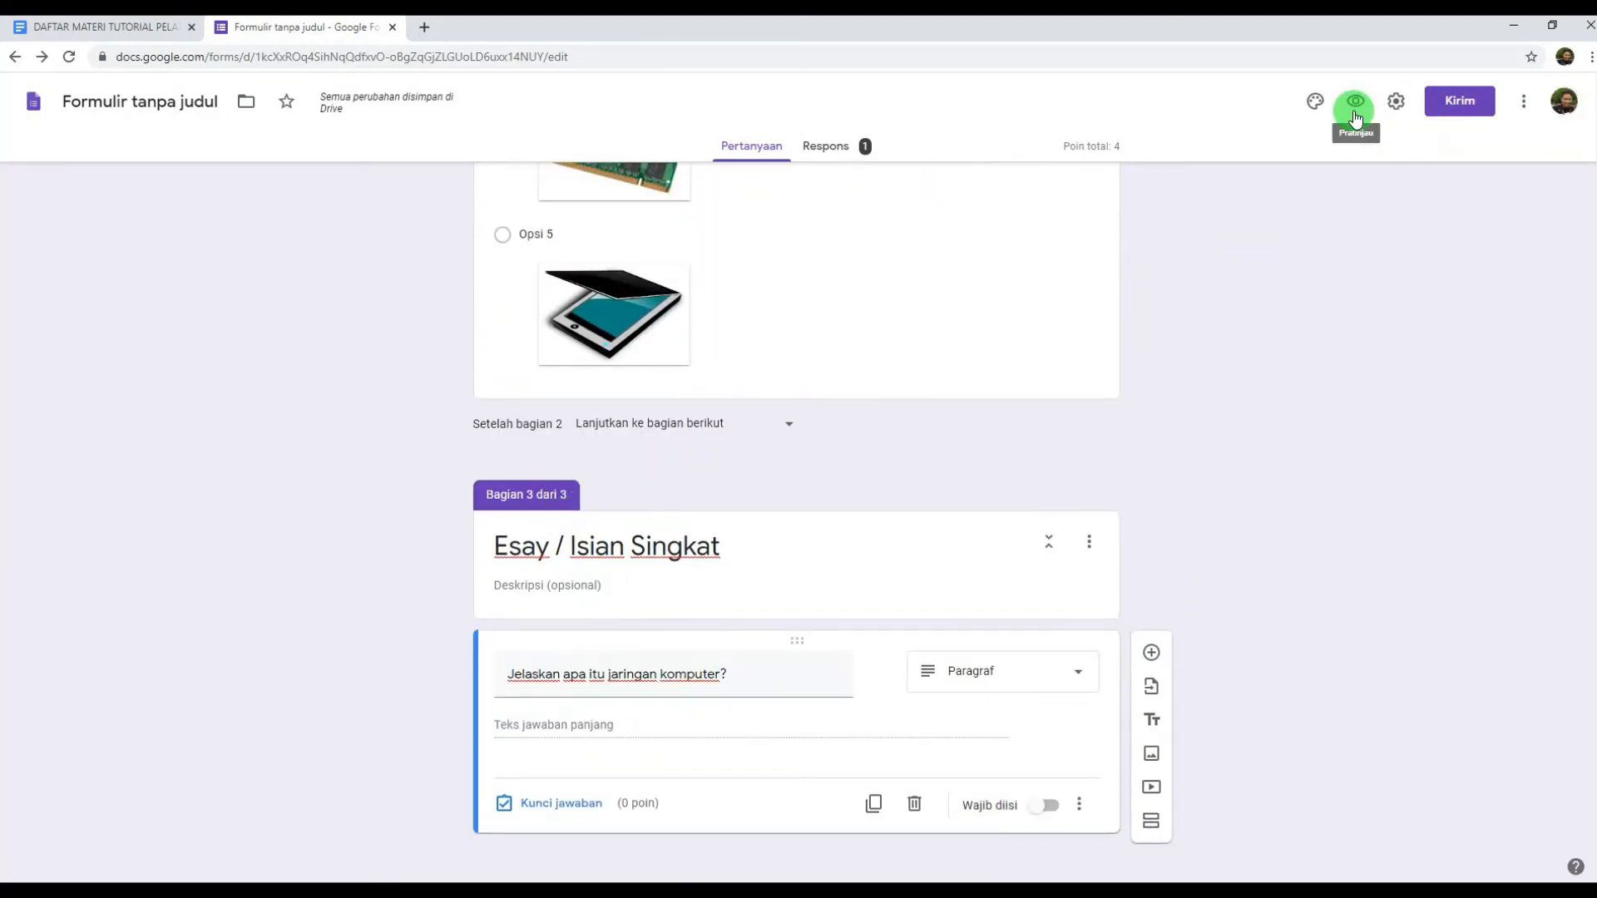
click(1355, 105)
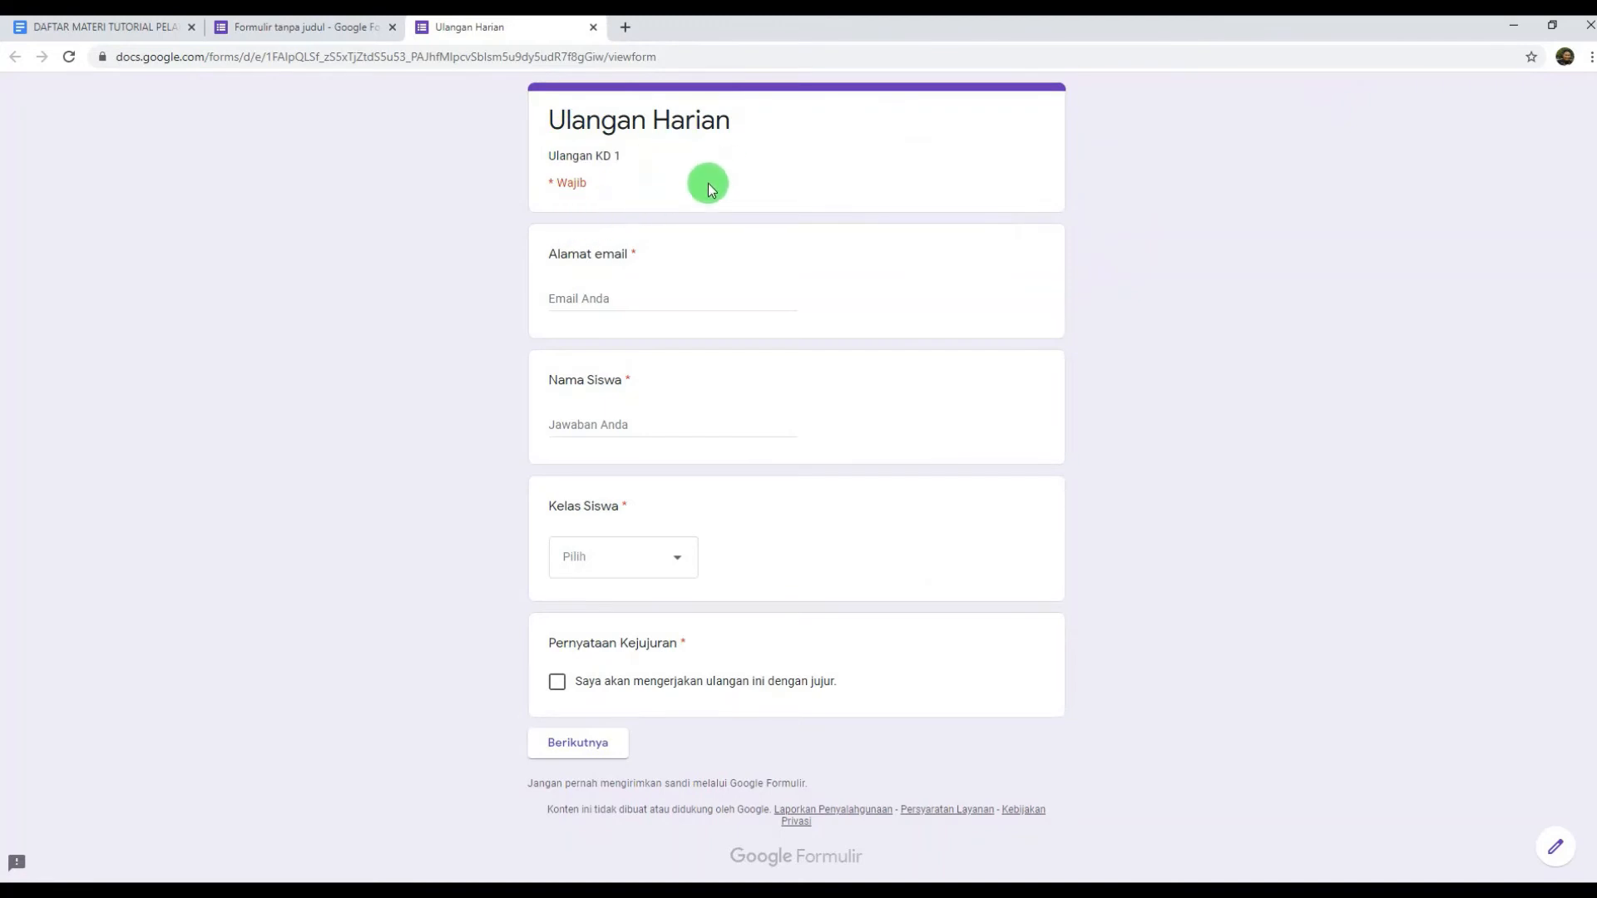
Fill in the e-mail address and student name in the preview and try to continue to the next section
click(608, 297)
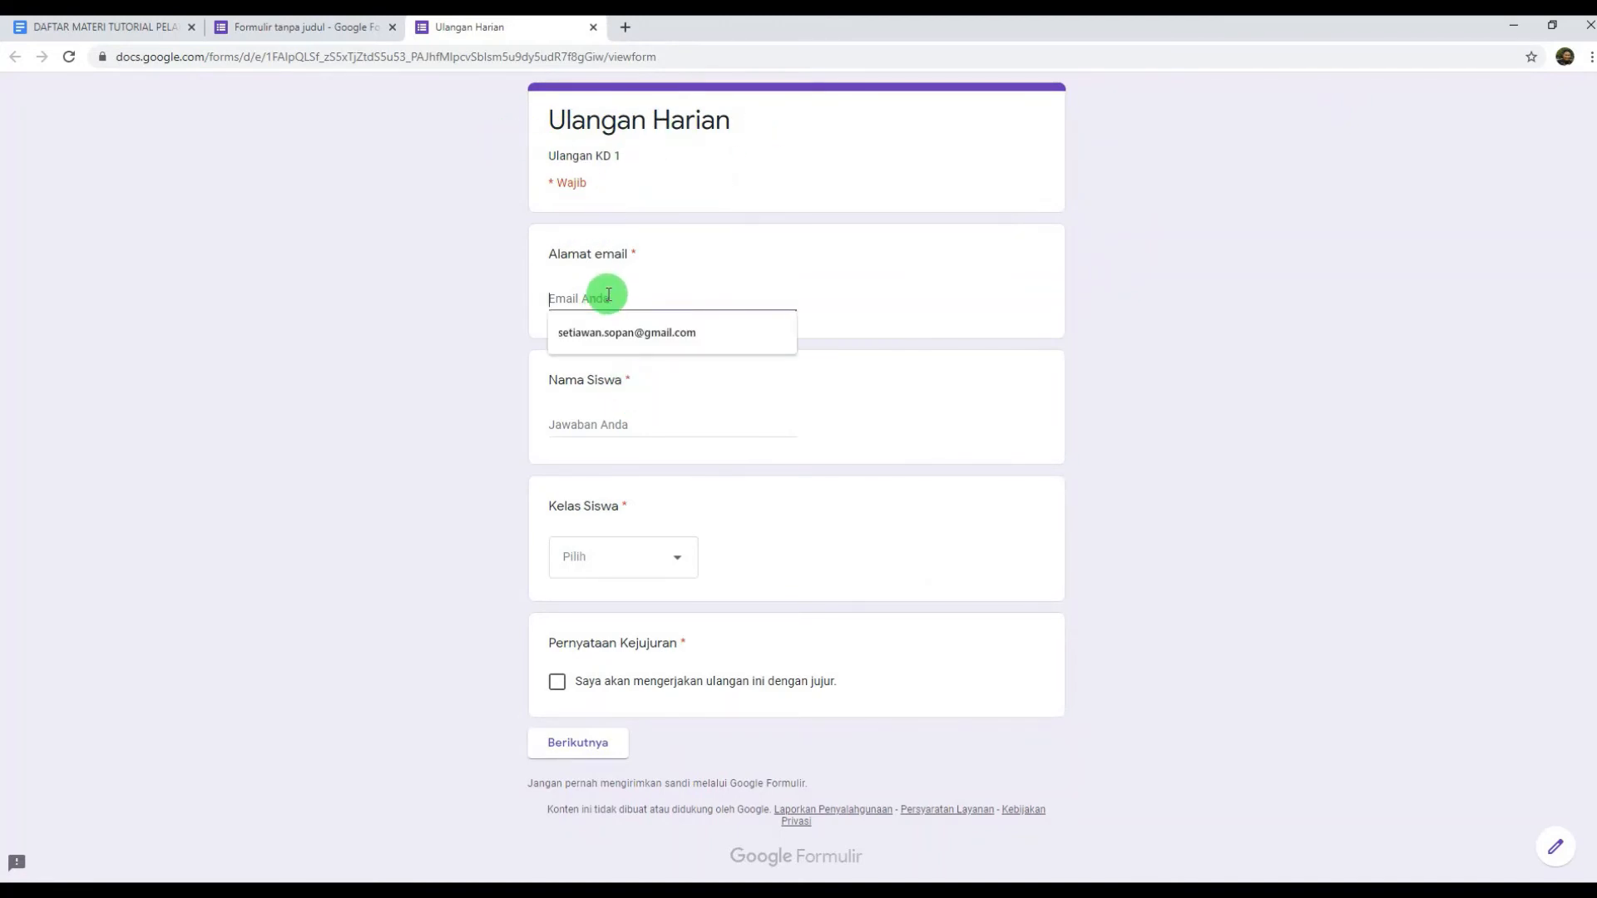
click(616, 332)
click(618, 424)
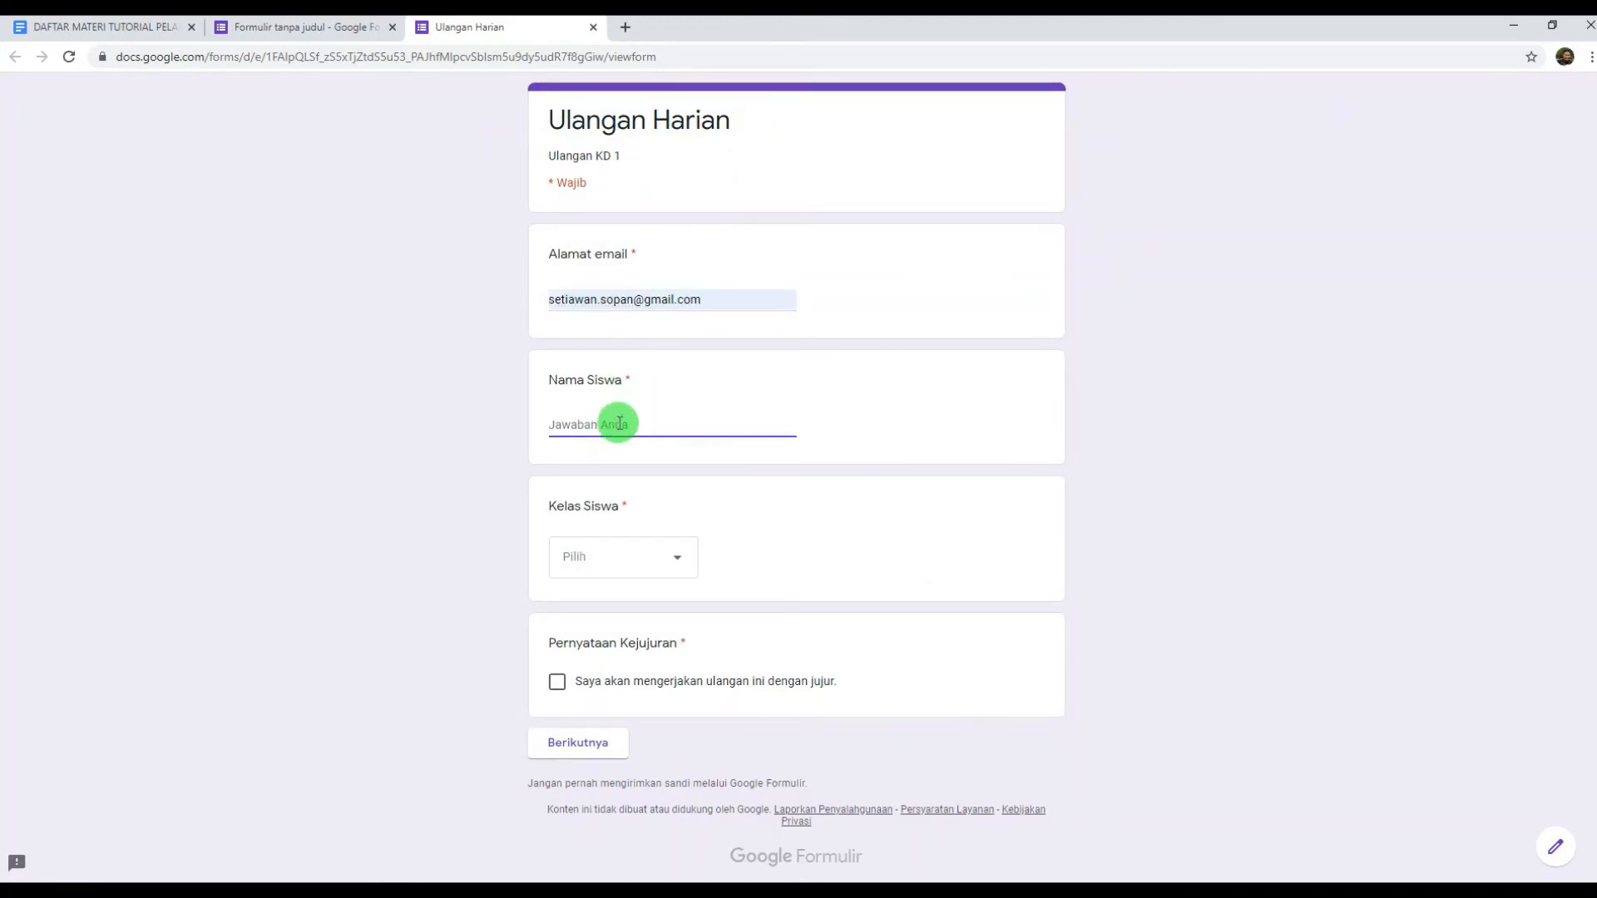
text(wawan)
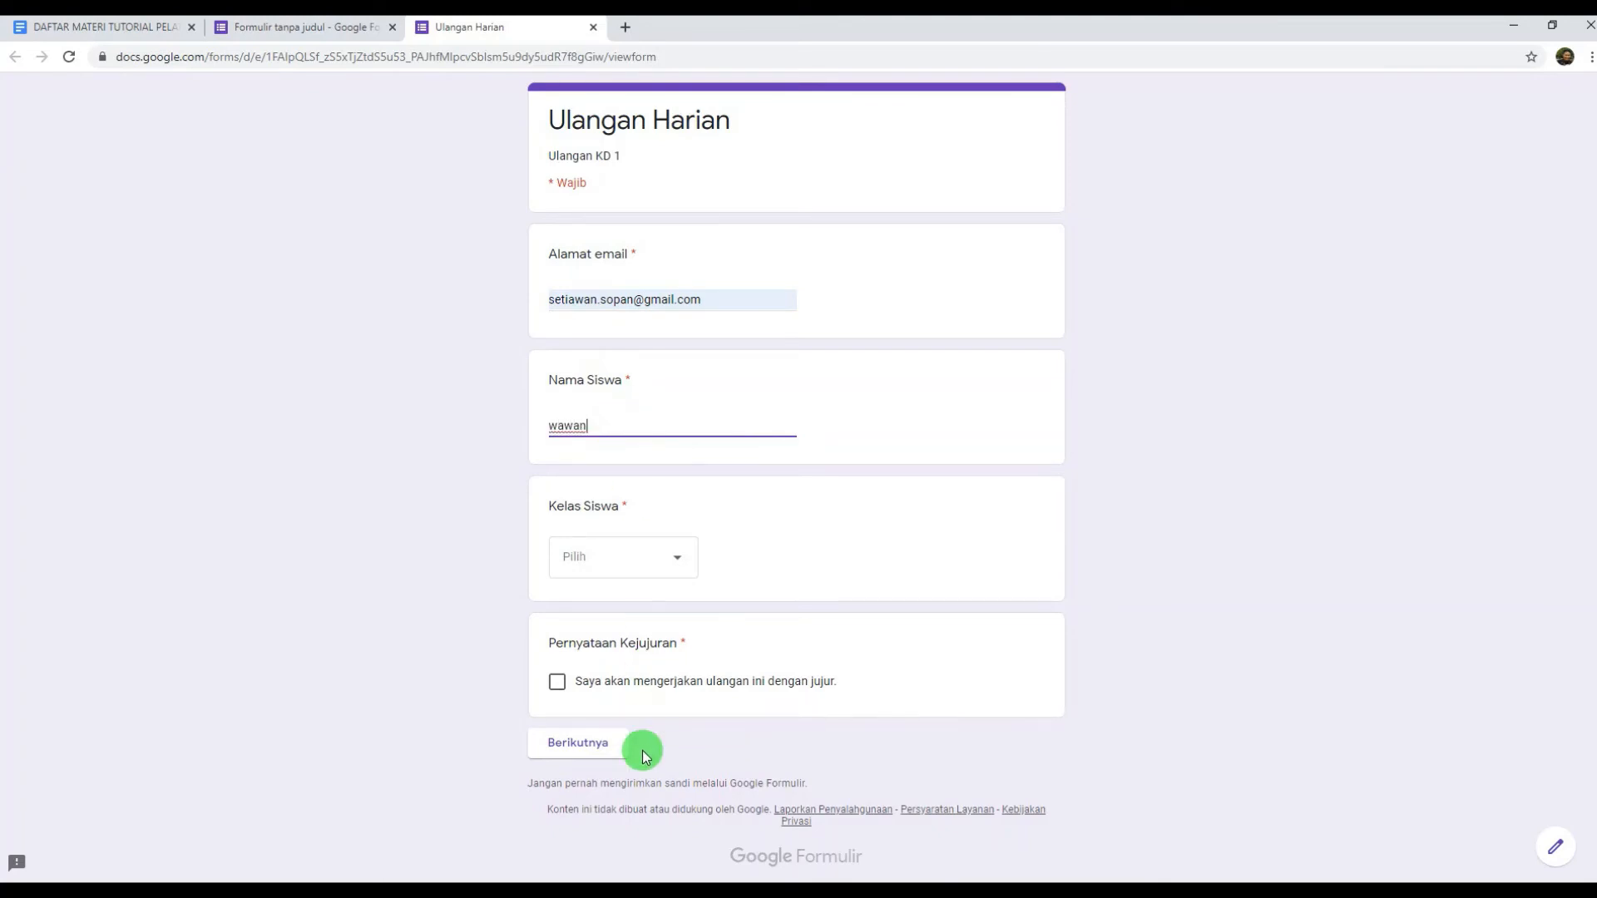
click(580, 742)
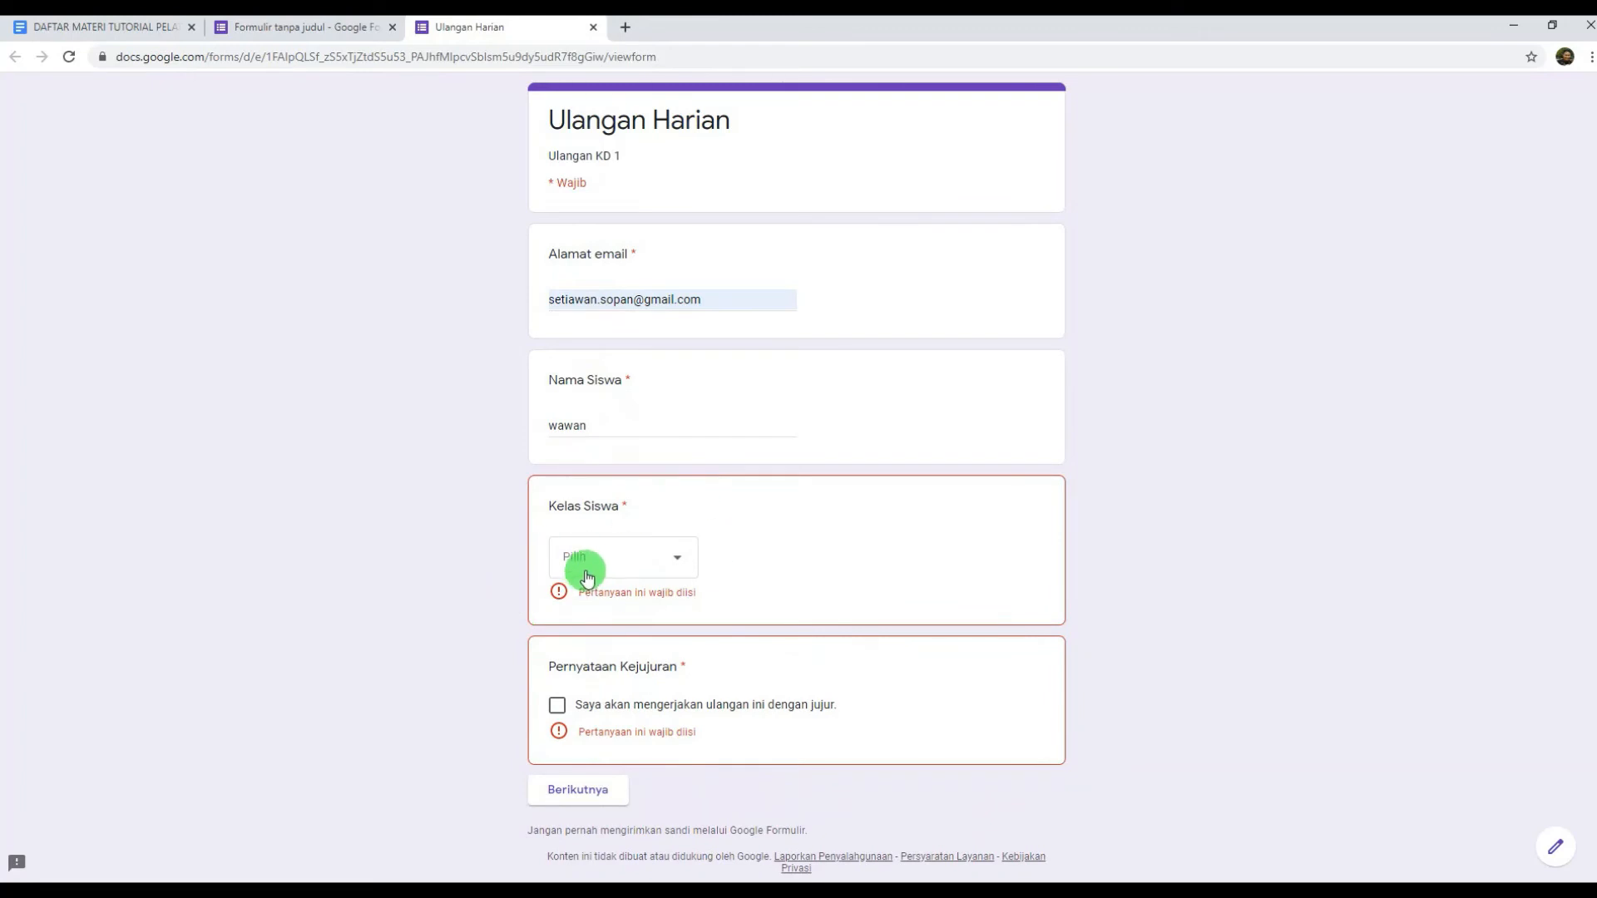
Choose X MIPA 1 as the class, tick the honesty statement and continue to the Pilihan Ganda section
click(631, 559)
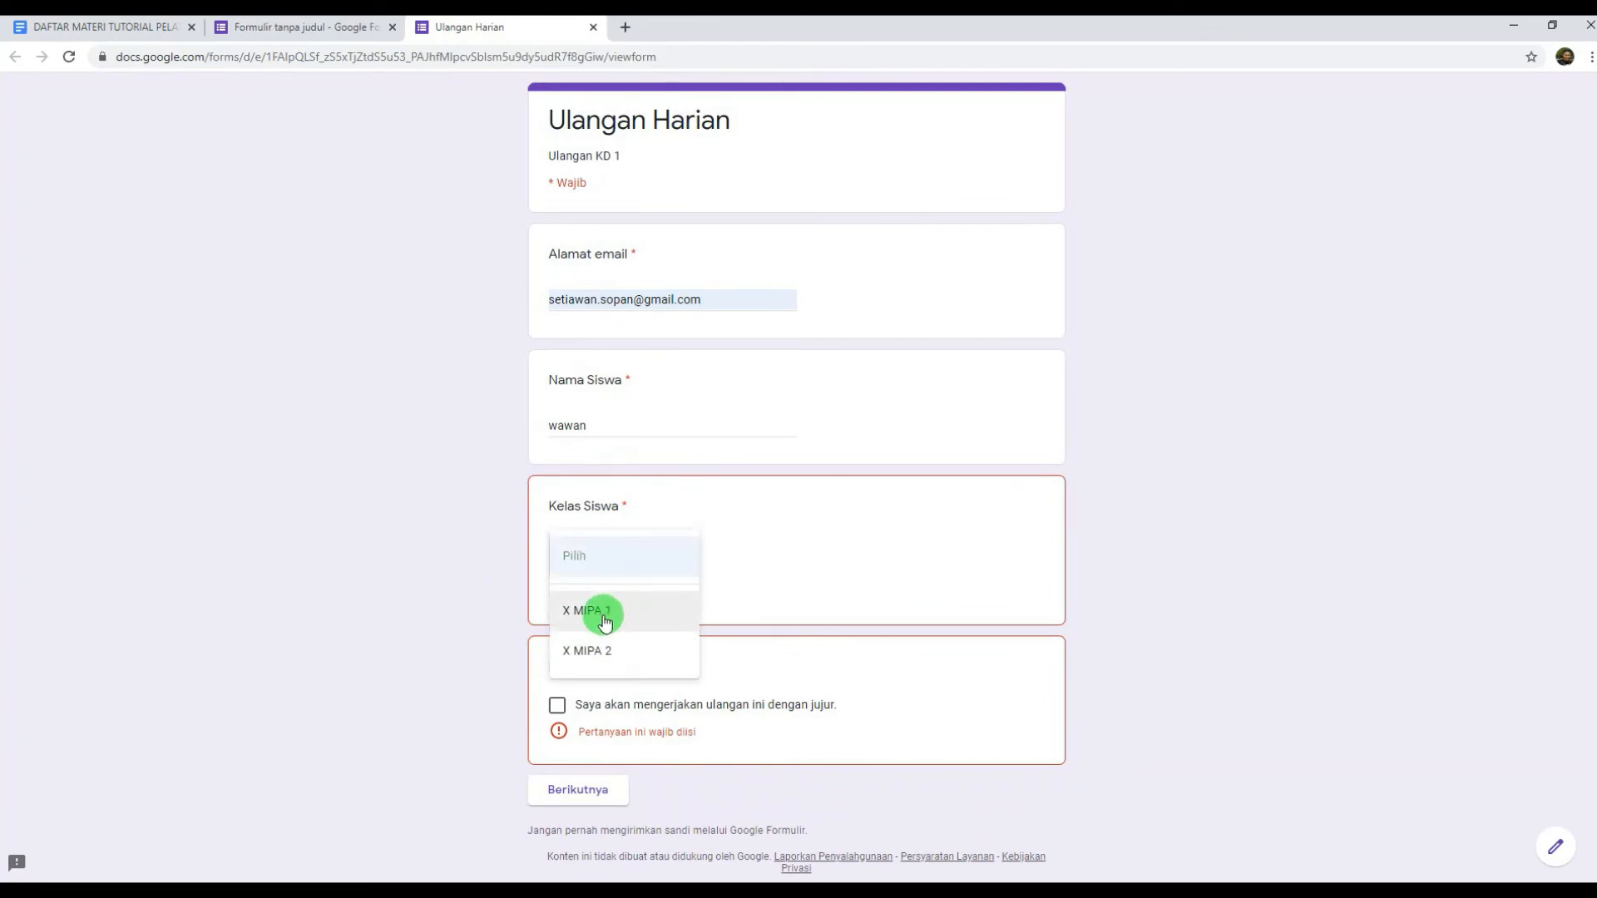
click(605, 612)
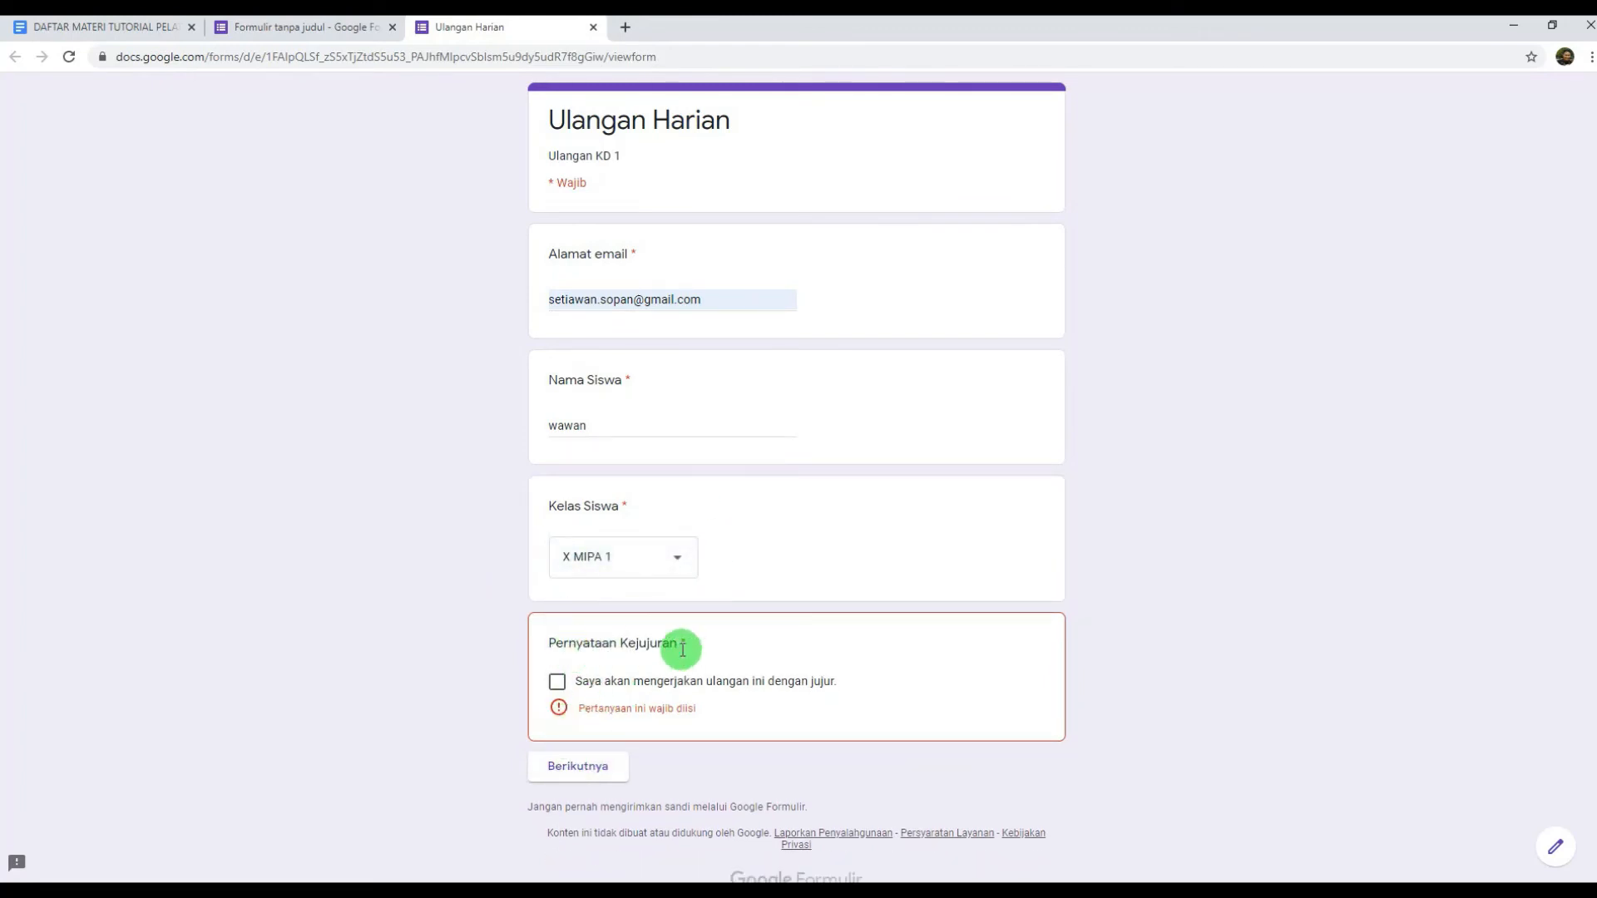
click(607, 766)
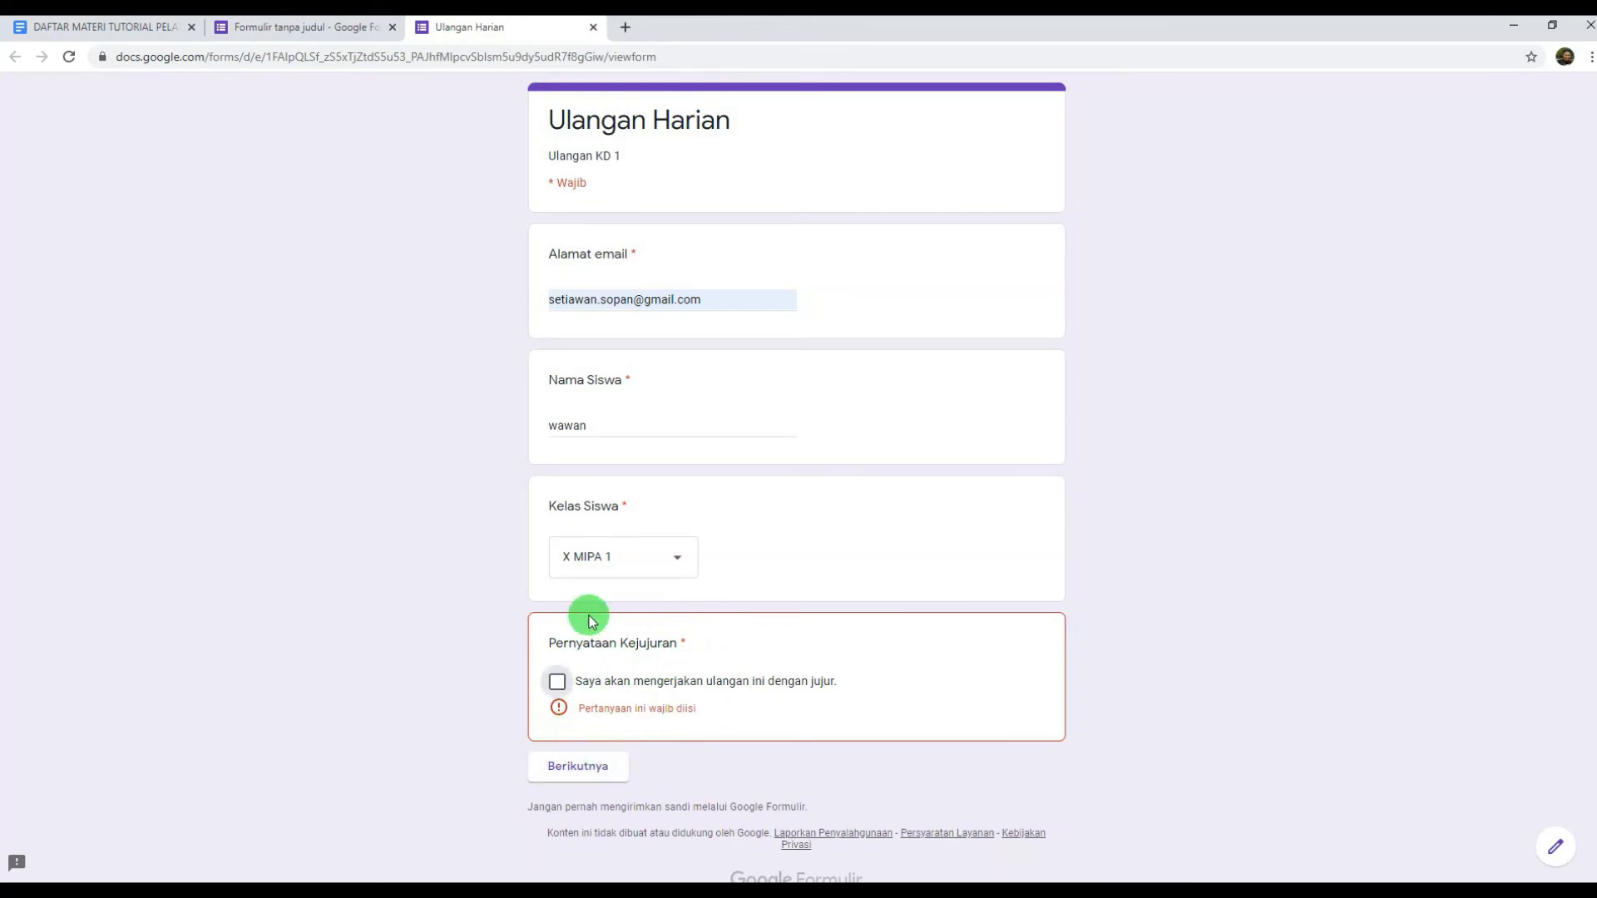
click(557, 684)
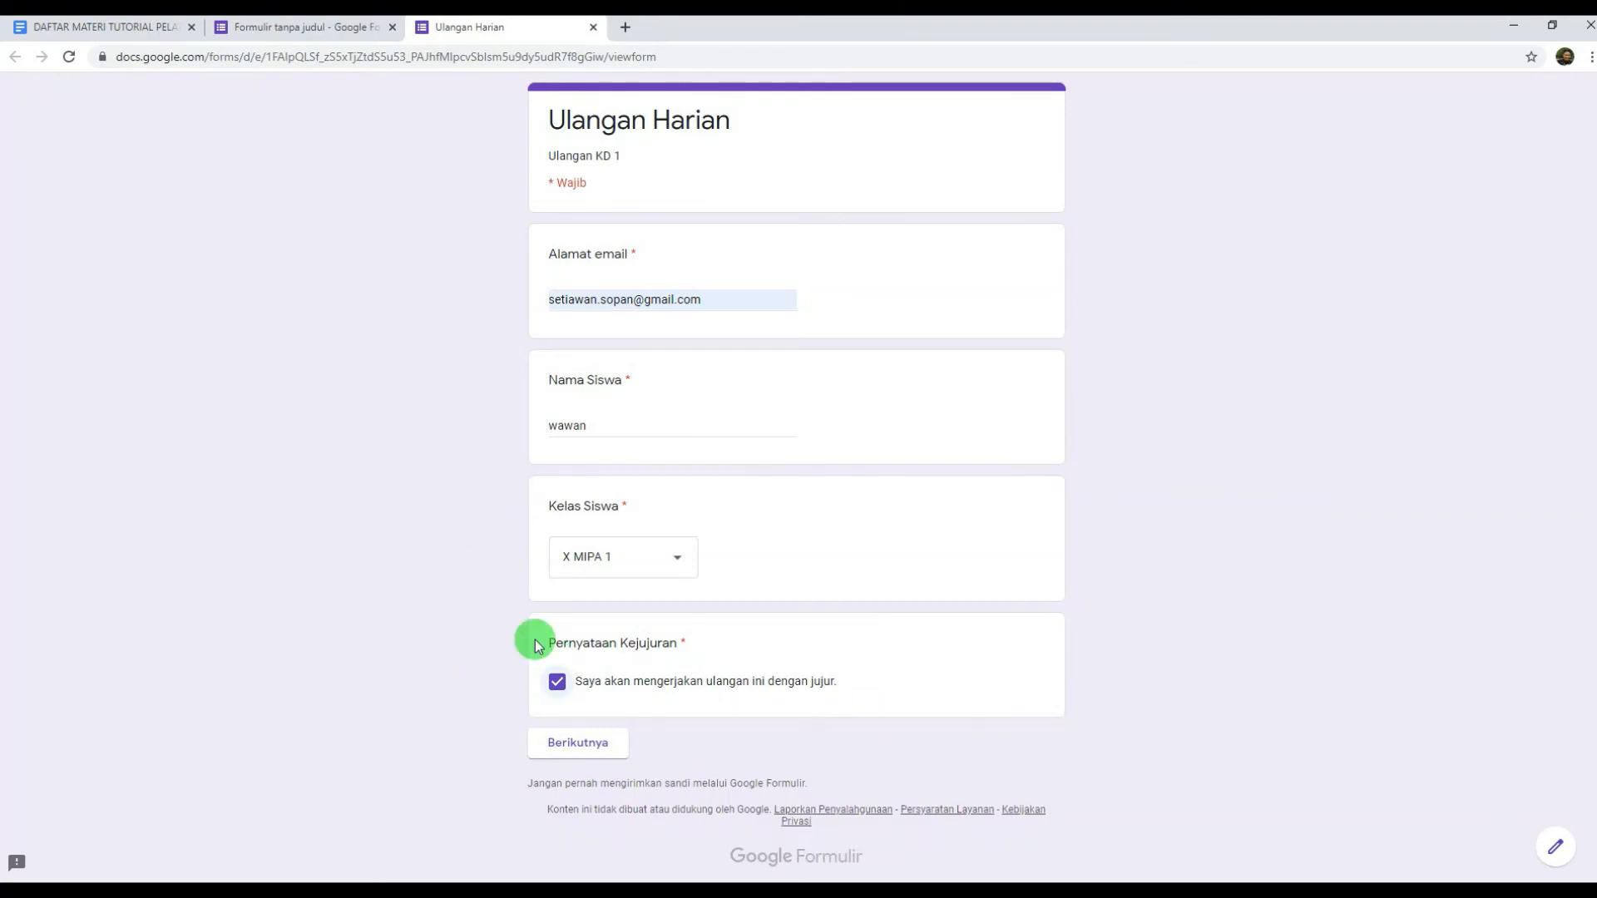
click(580, 744)
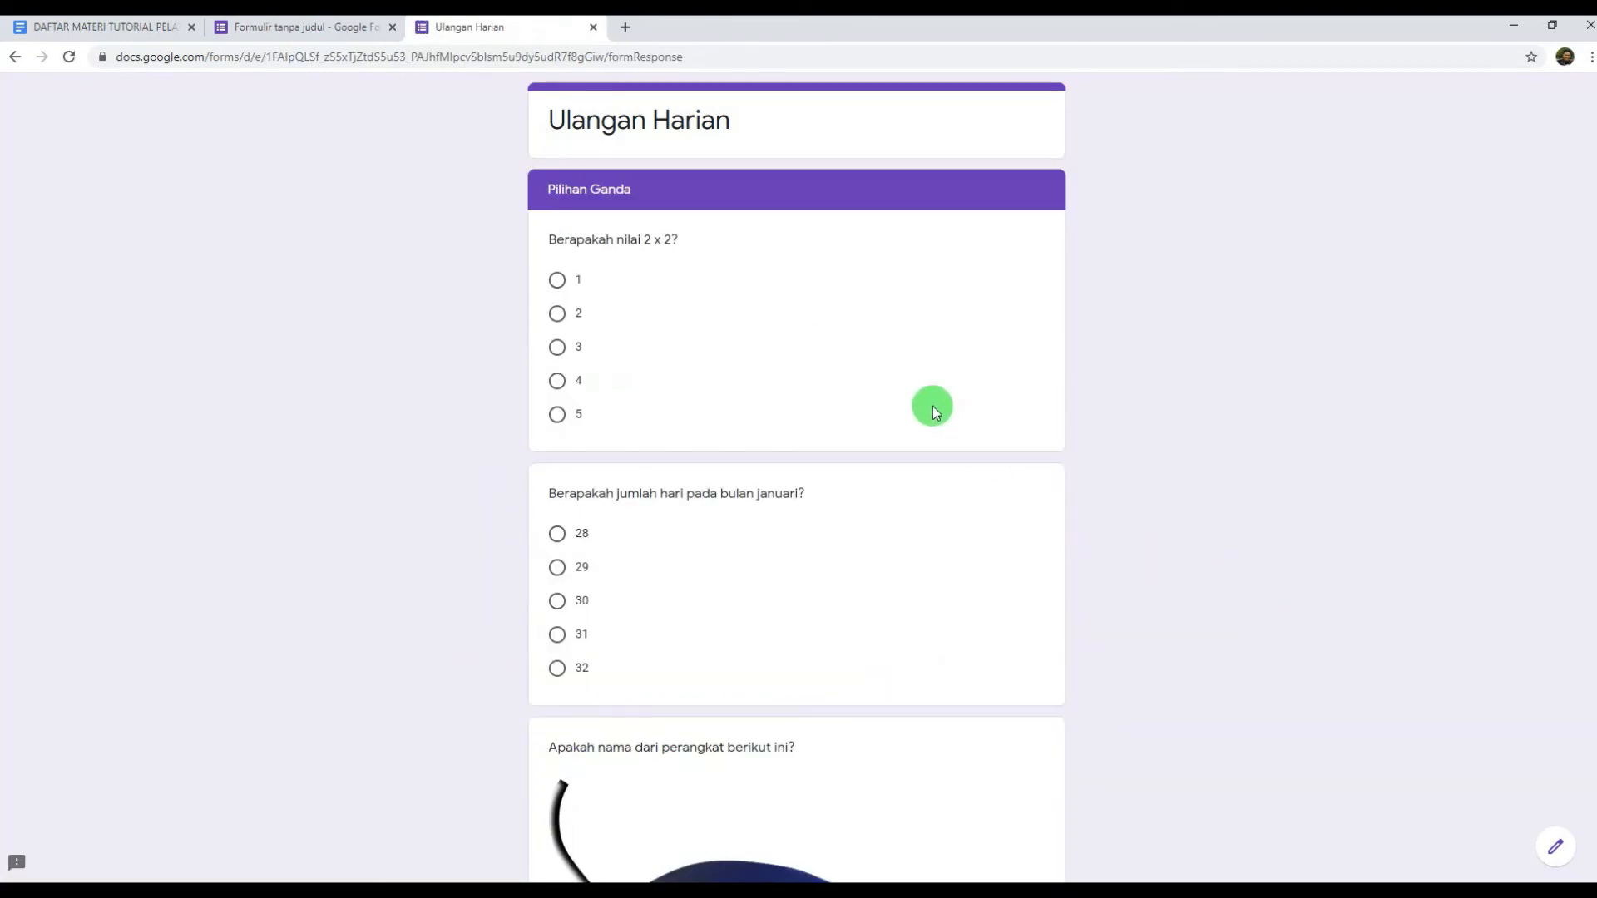
Look through the Pilihan Ganda section and answer 2 for the 2 x 2 question and 29 for the January question
scroll(931, 406, down, 9)
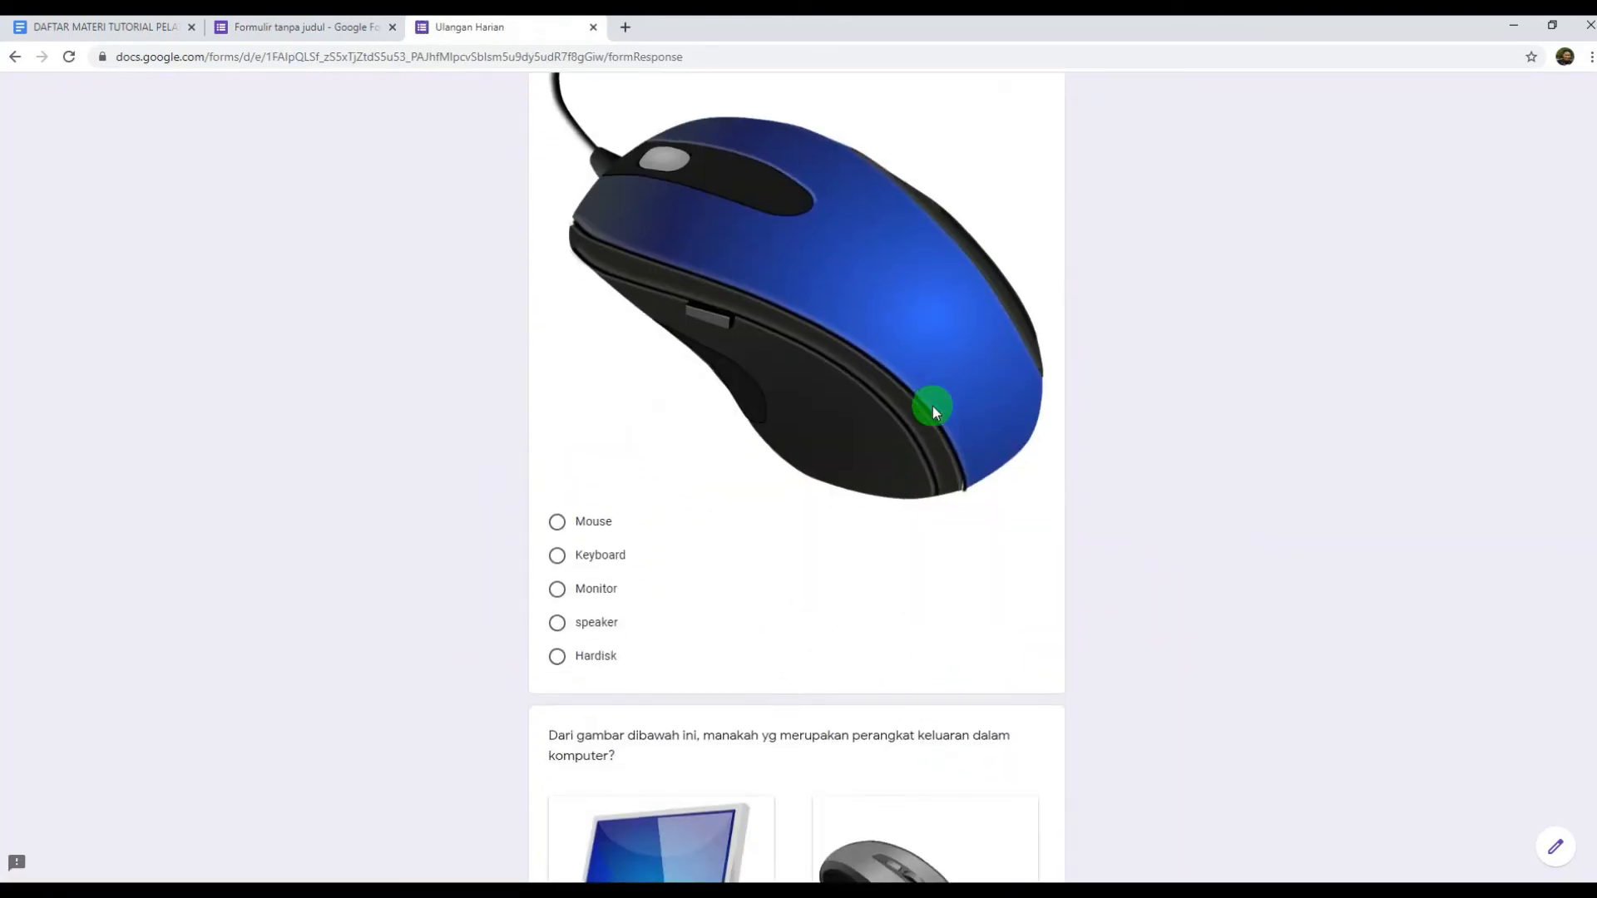
scroll(932, 406, down, 9)
scroll(932, 406, up, 12)
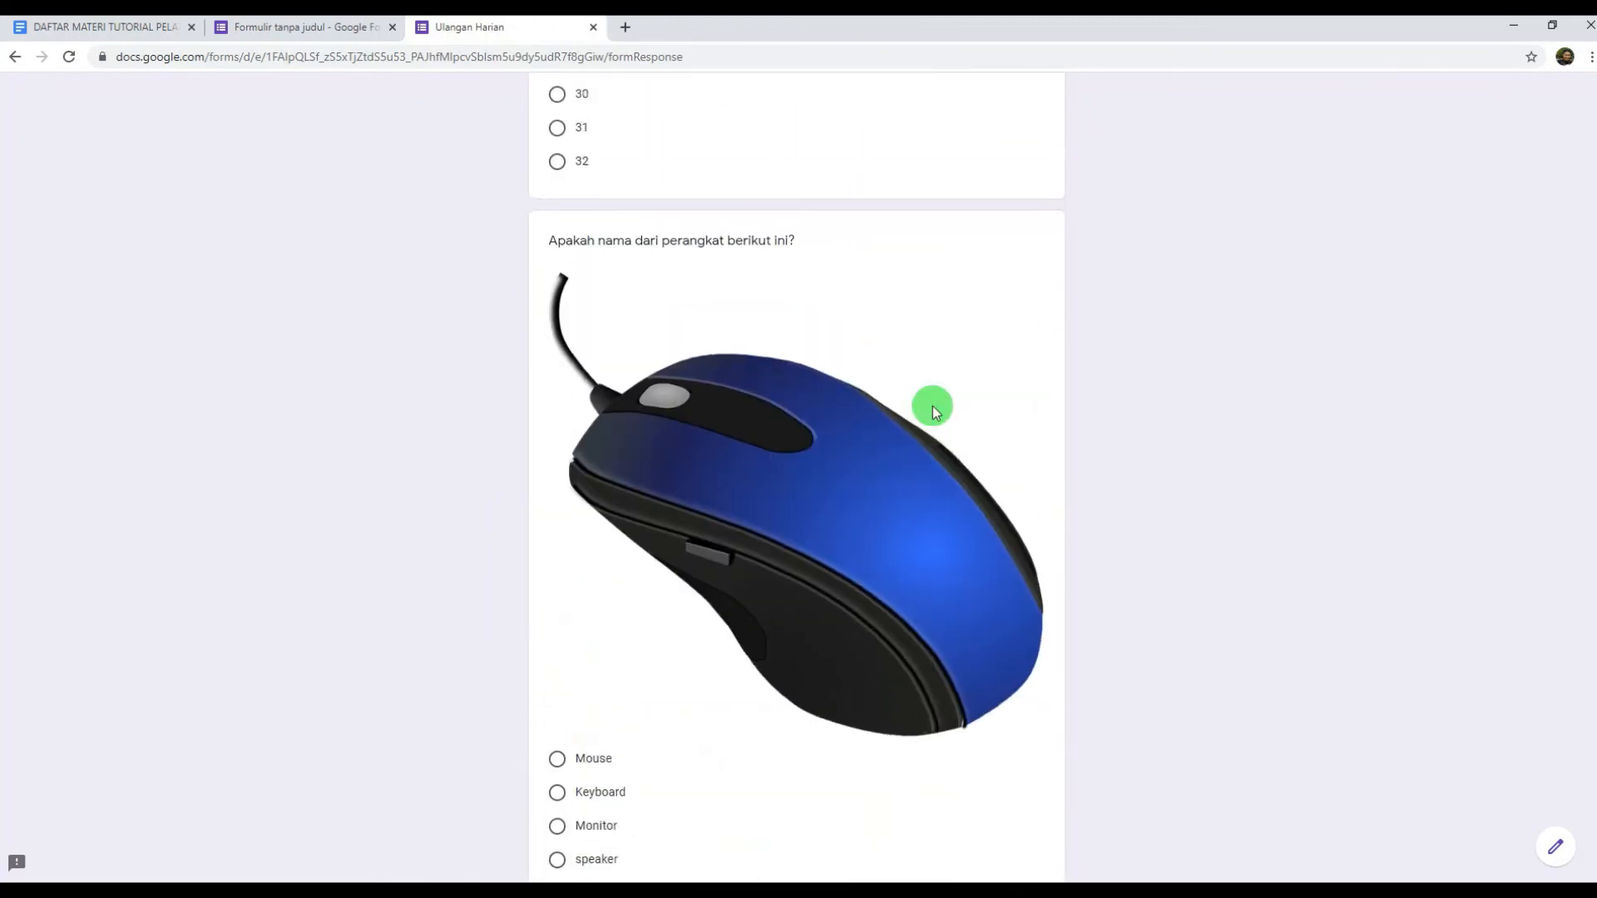
scroll(932, 406, up, 6)
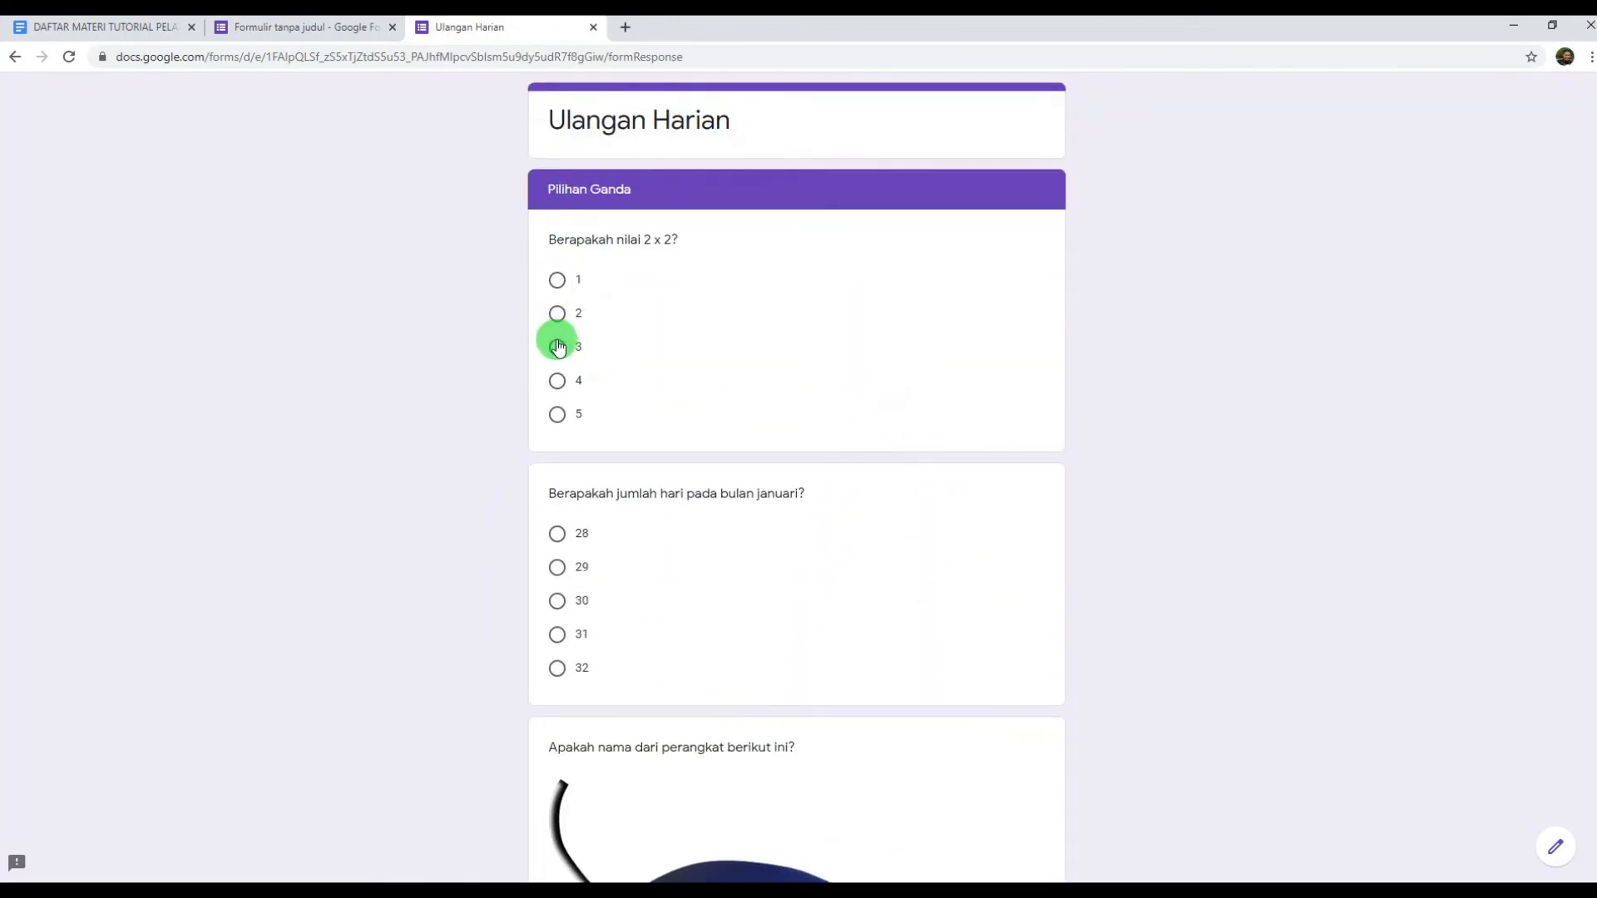
click(557, 315)
click(557, 567)
Answer Mouse for the pictured device and Opsi 1 for the output device, and continue to the Esay / Isian Singkat section
scroll(607, 620, down, 5)
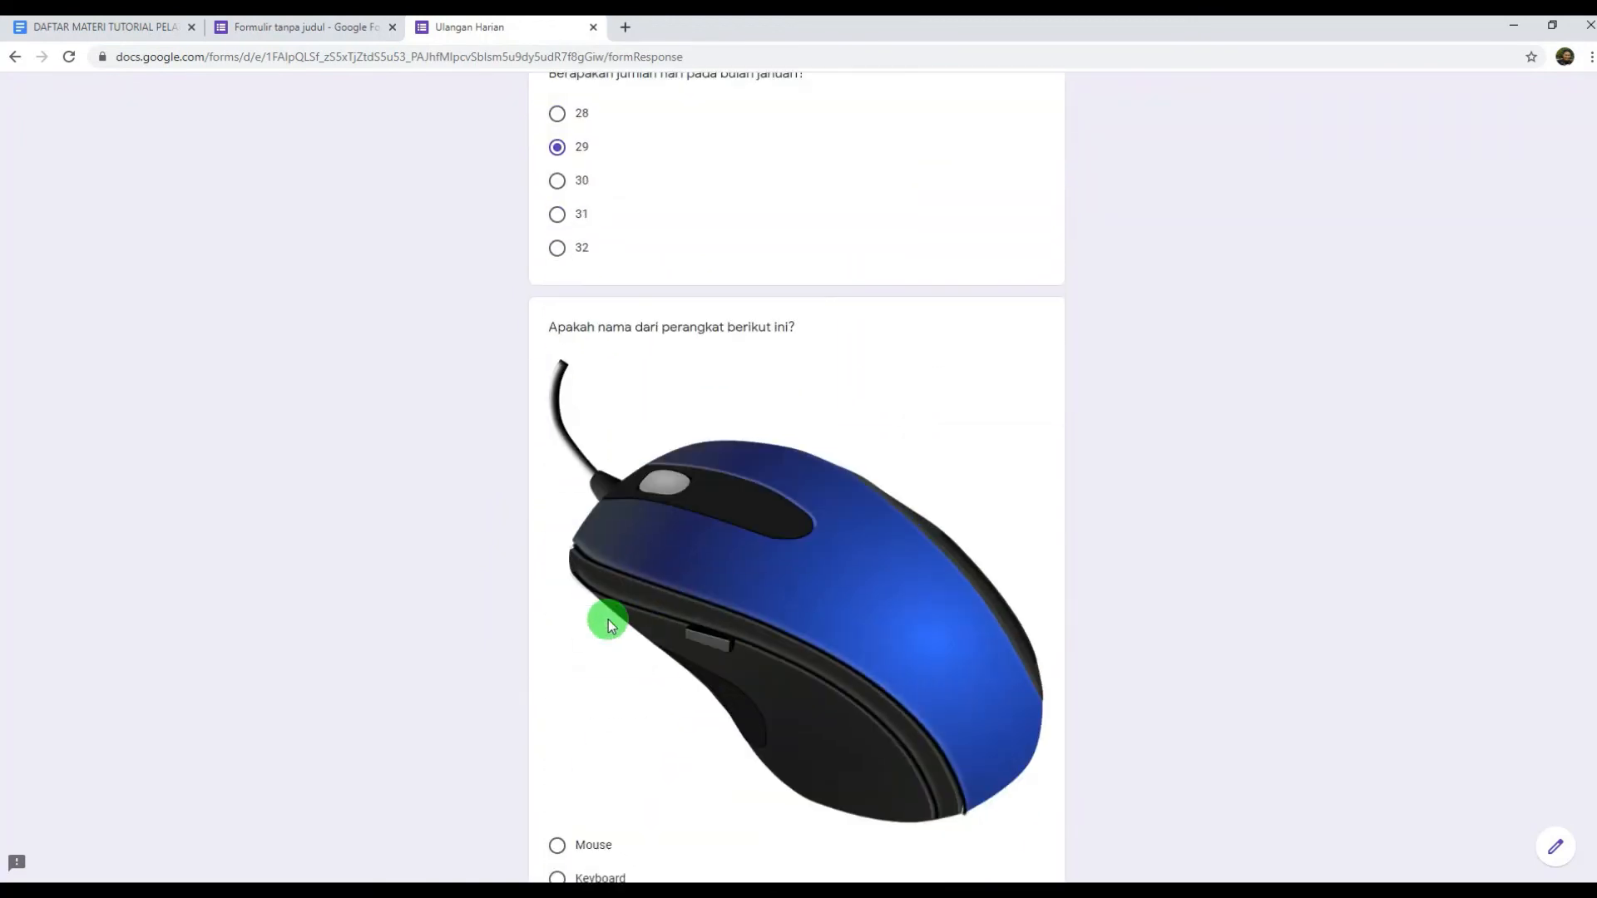
scroll(607, 621, down, 6)
click(558, 338)
scroll(606, 471, down, 5)
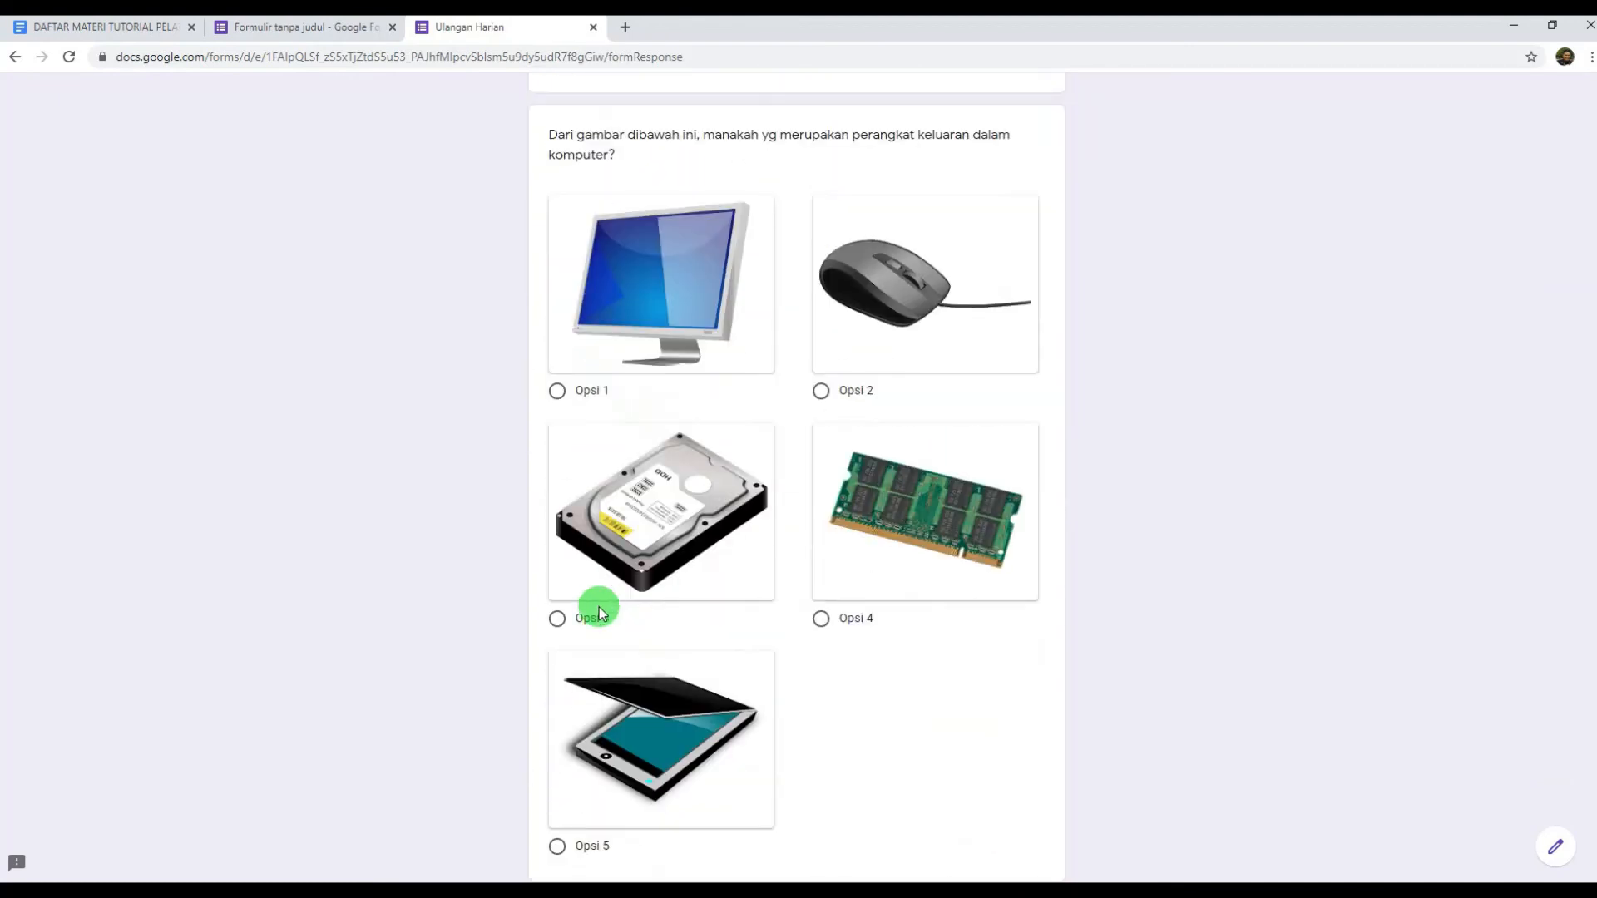
click(557, 390)
scroll(812, 508, down, 2)
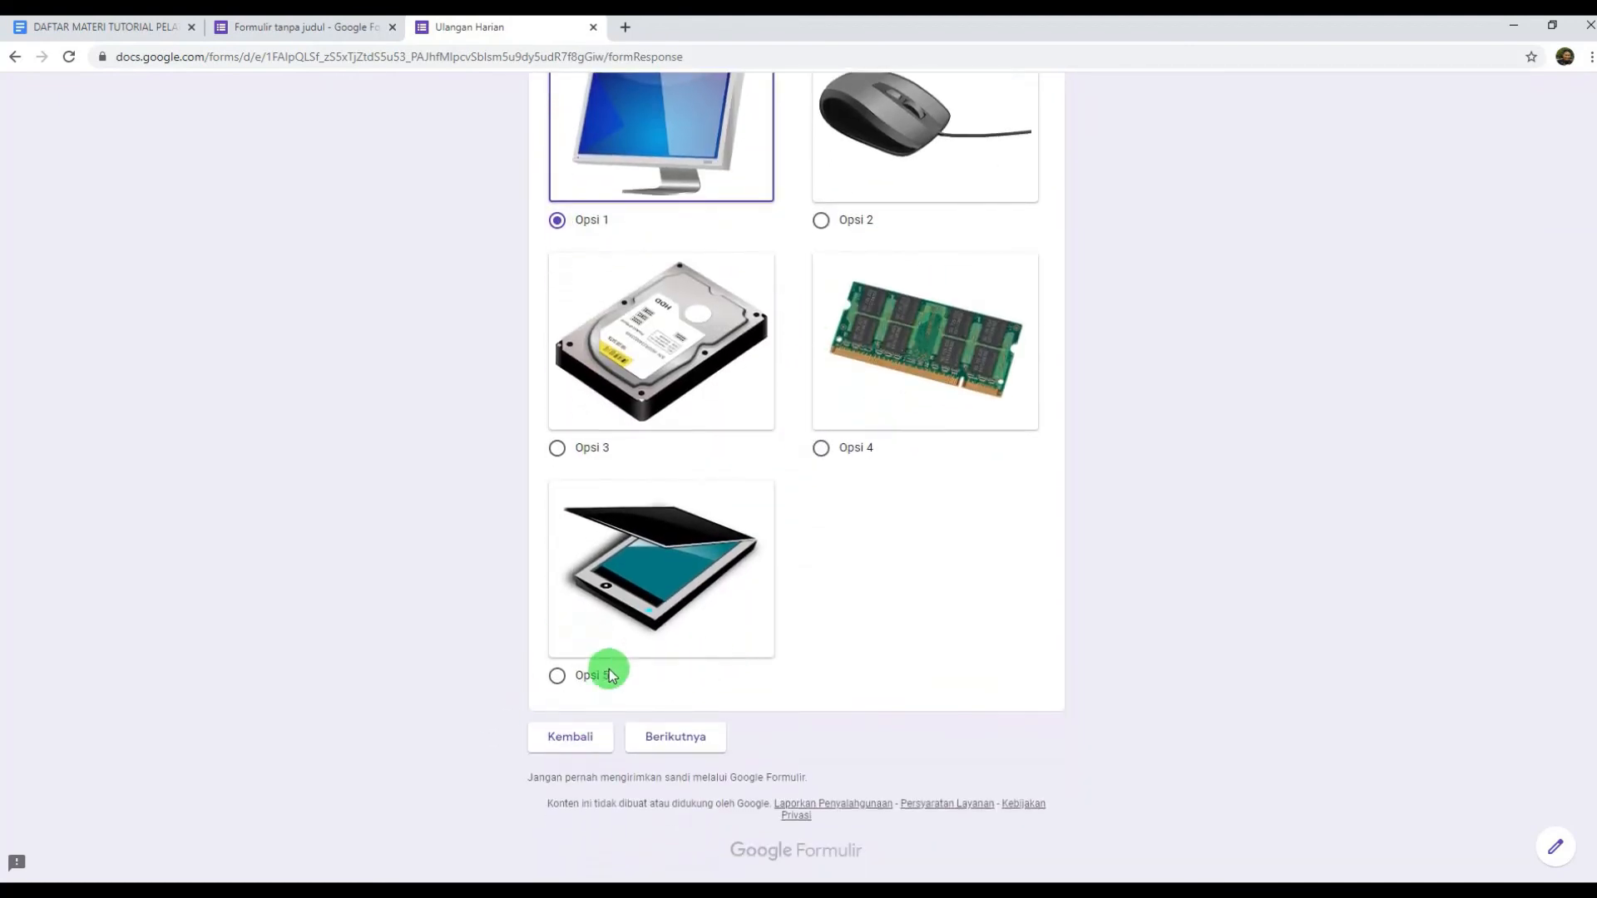
click(675, 743)
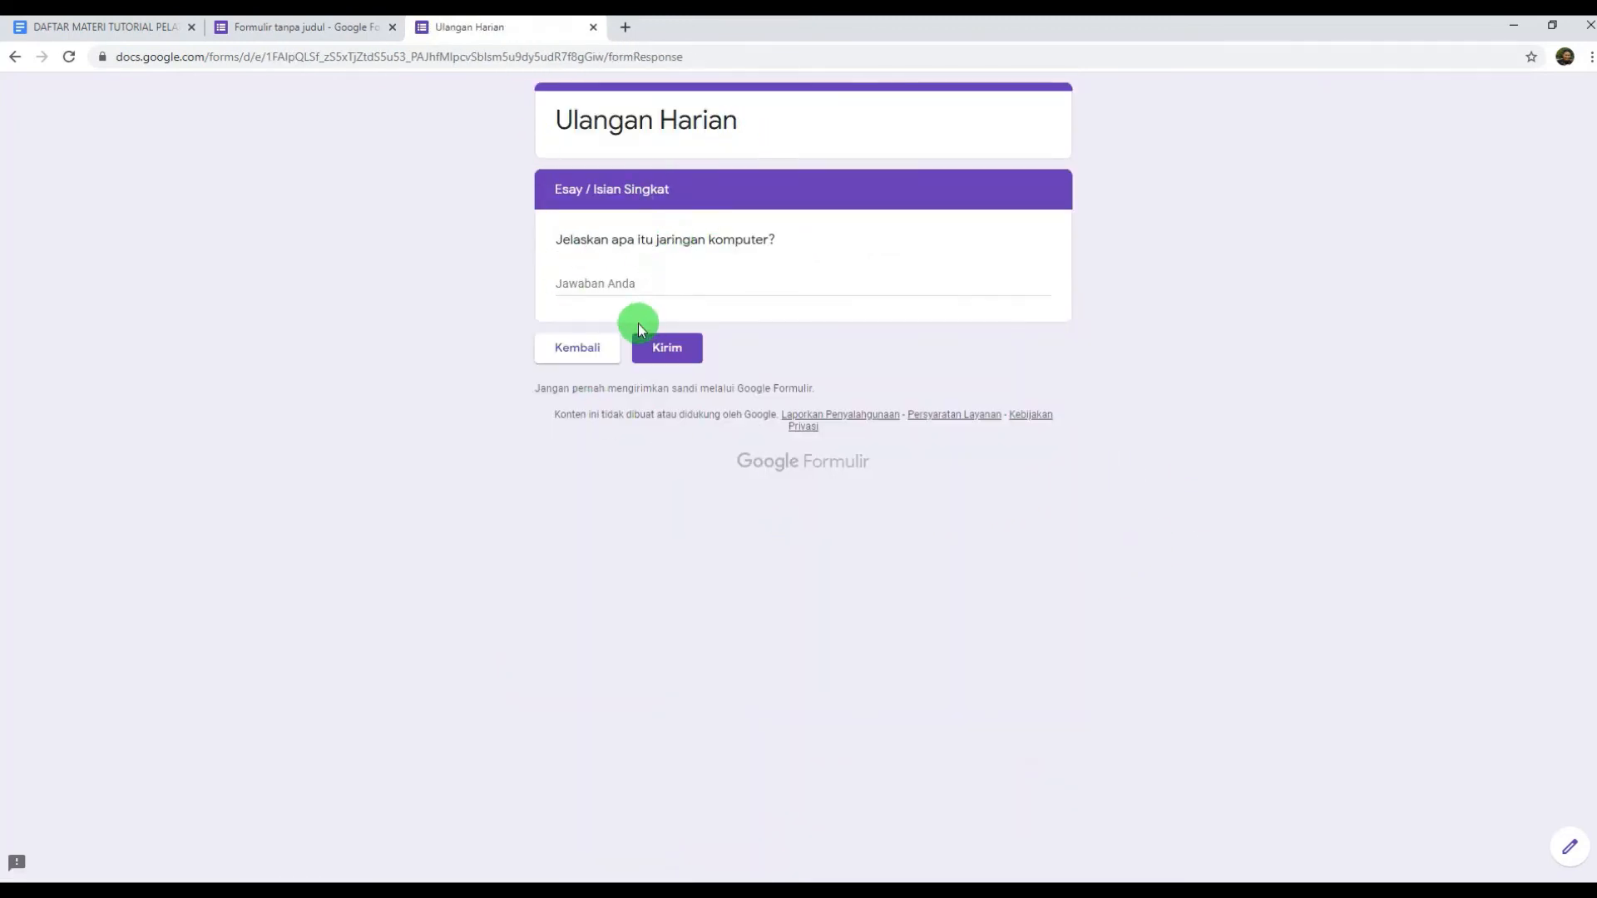
Answer the computer network question with "adlah internet" and go back through the Pilihan Ganda section to the student identity section
click(614, 292)
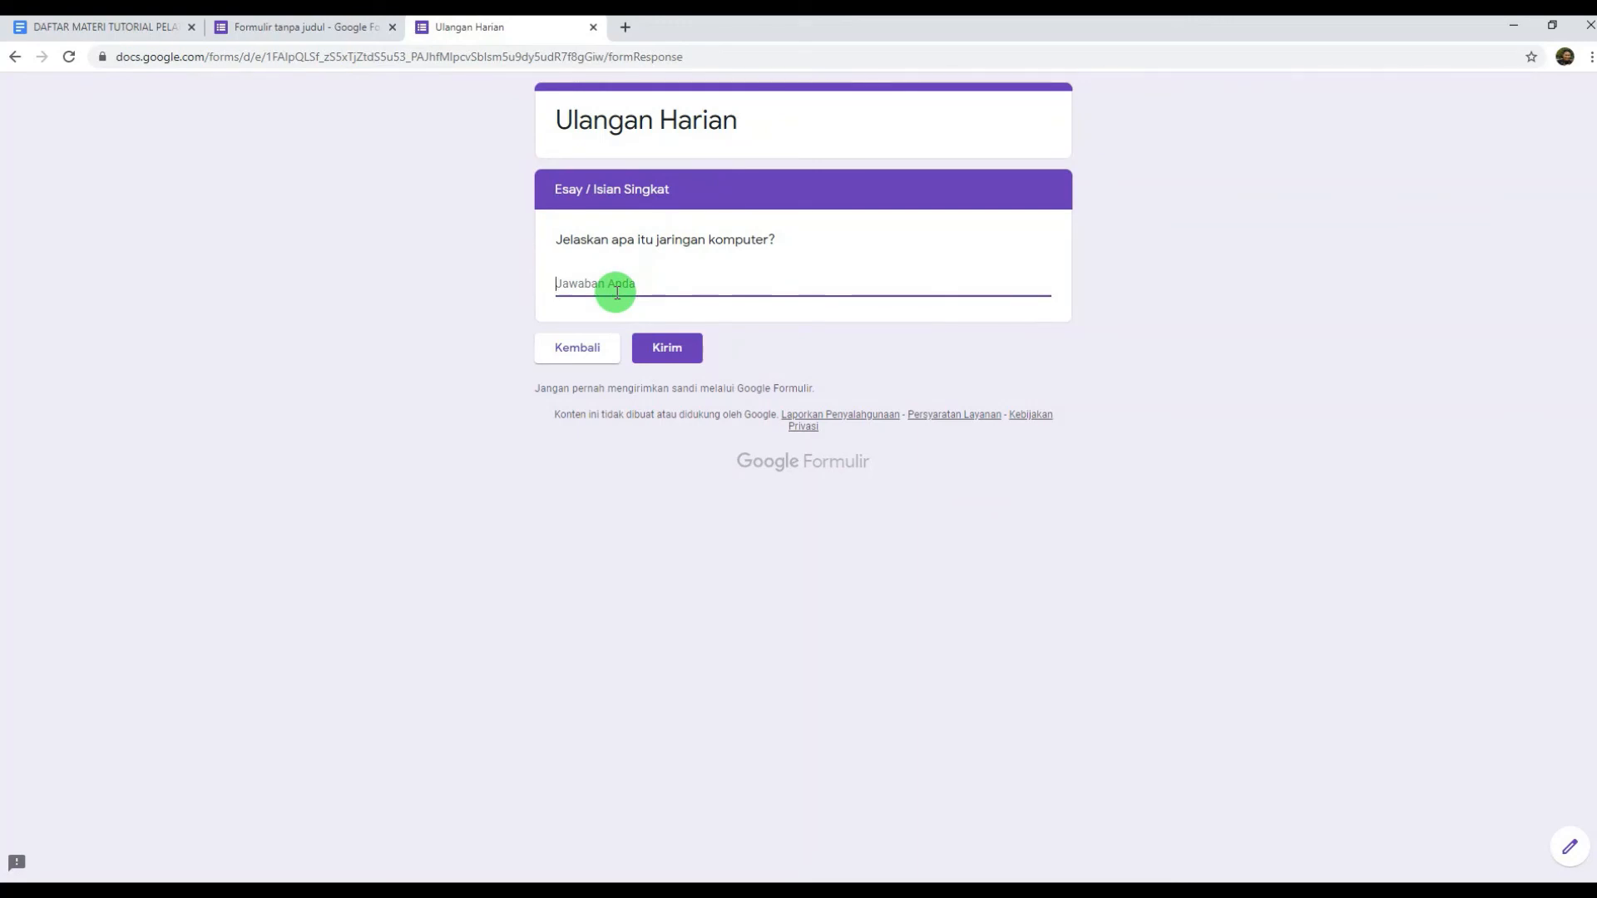
text(adlah internet)
click(583, 353)
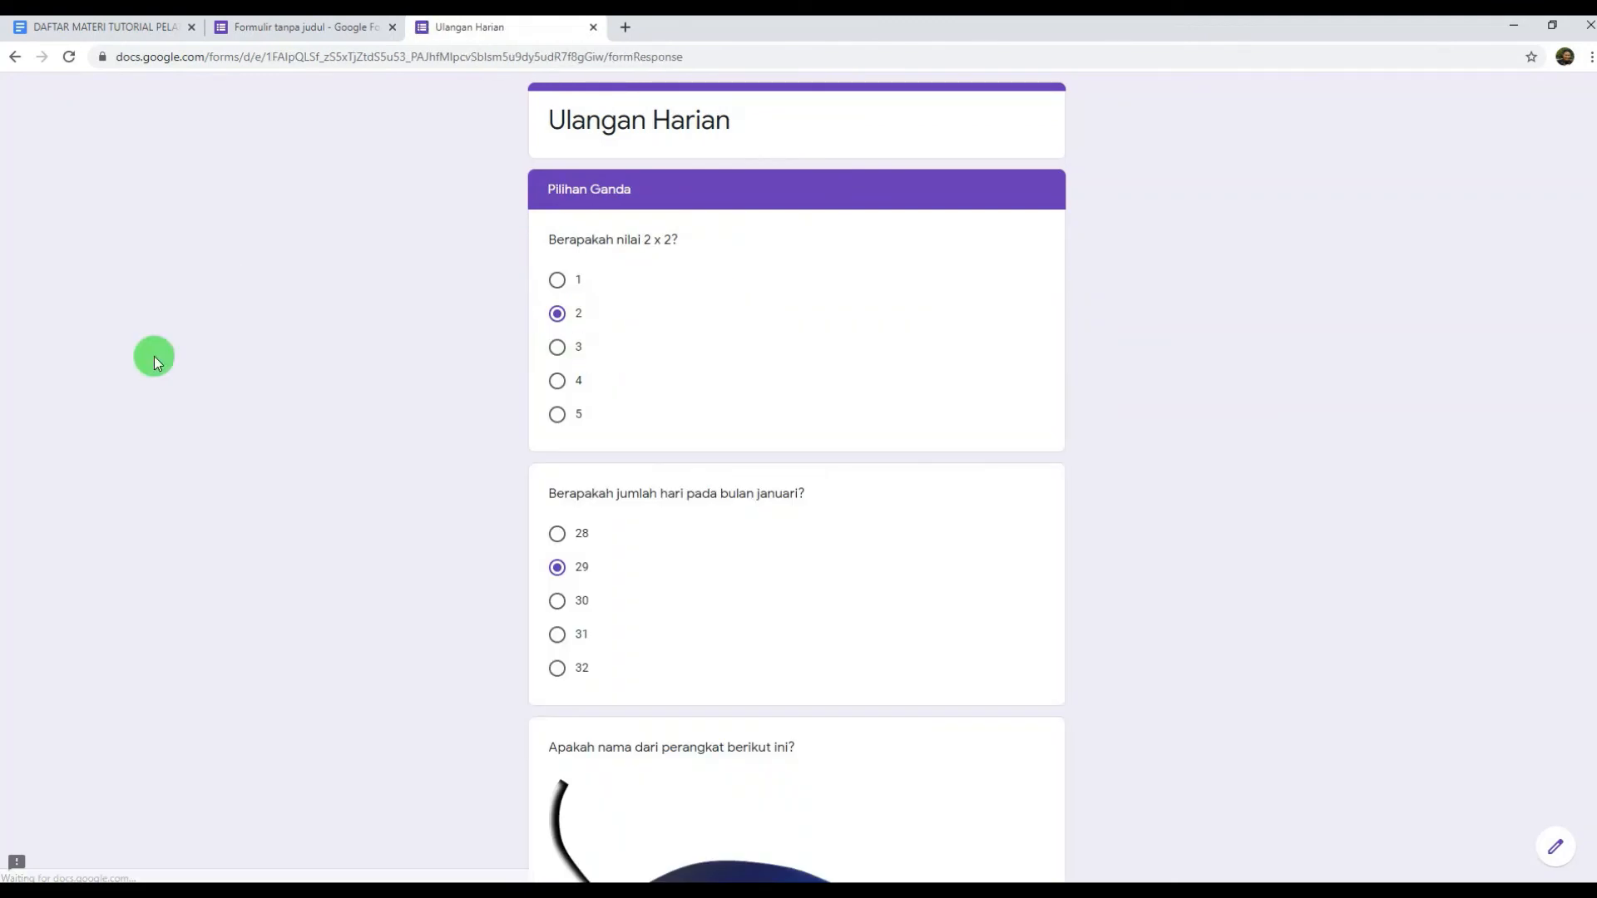
scroll(531, 470, down, 1)
scroll(531, 471, down, 17)
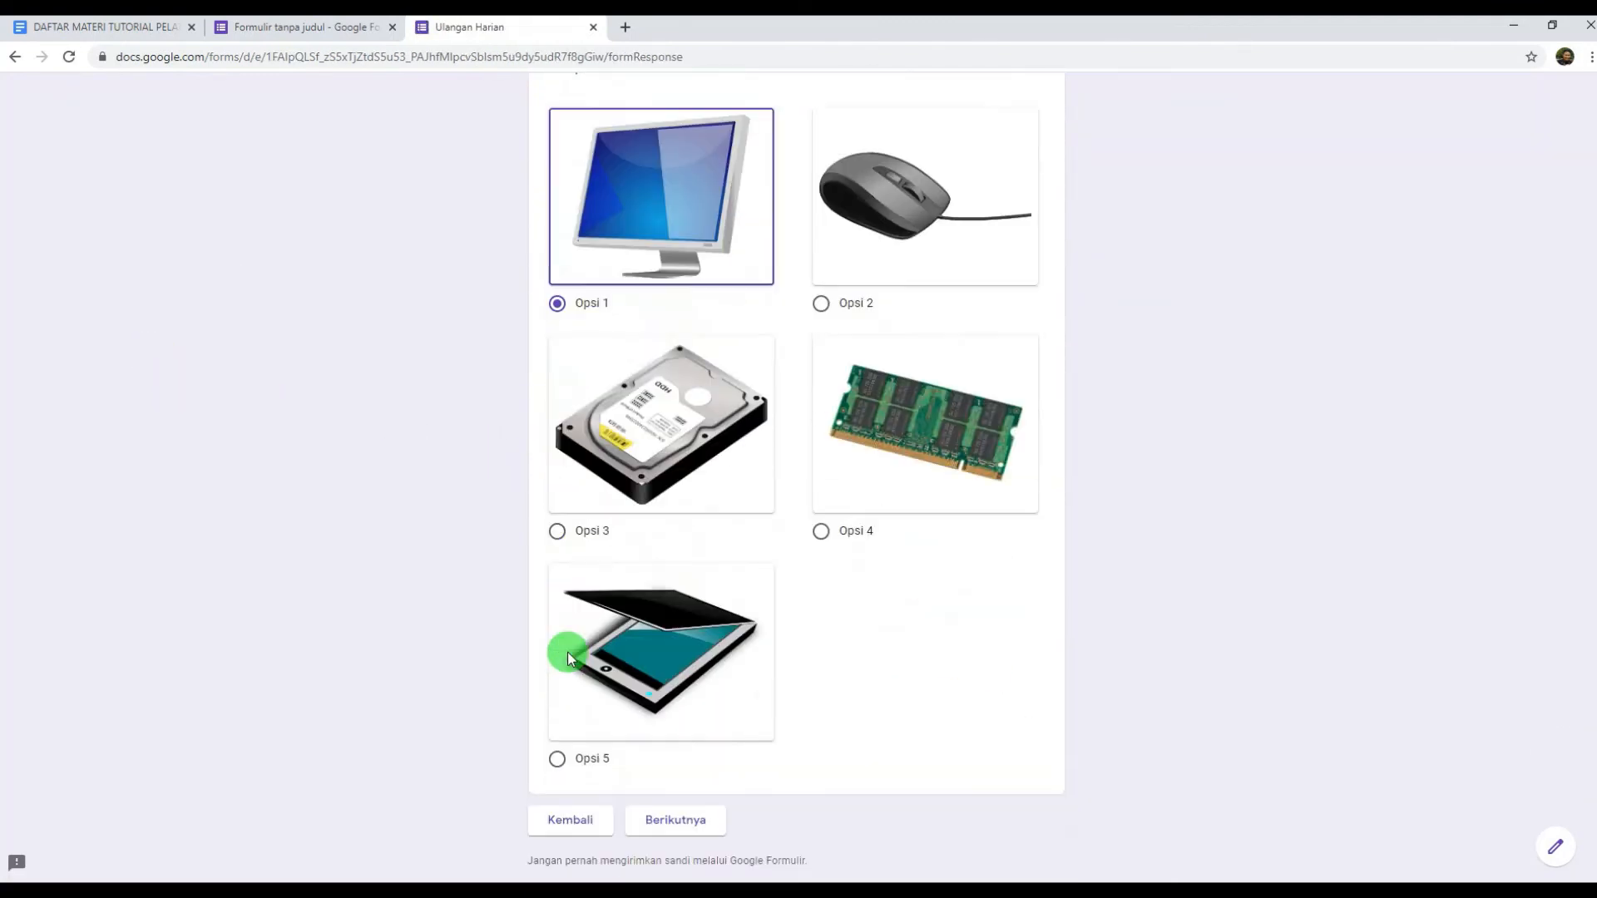
click(566, 736)
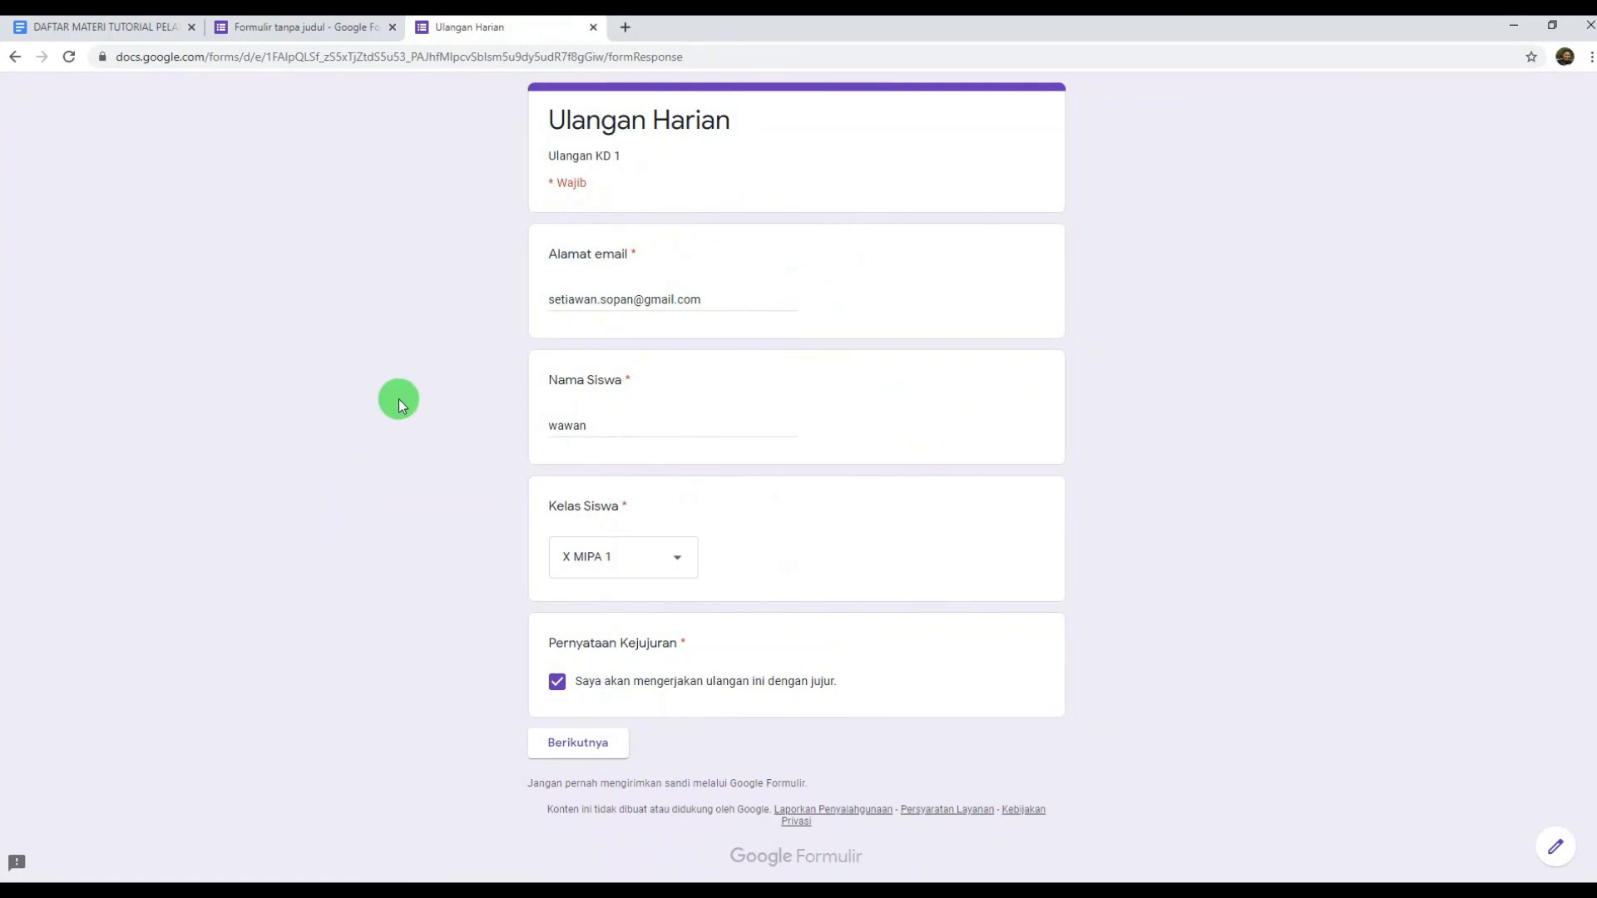
Go forward through the Pilihan Ganda section to Esay / Isian Singkat and submit the response
click(596, 741)
scroll(657, 666, down, 17)
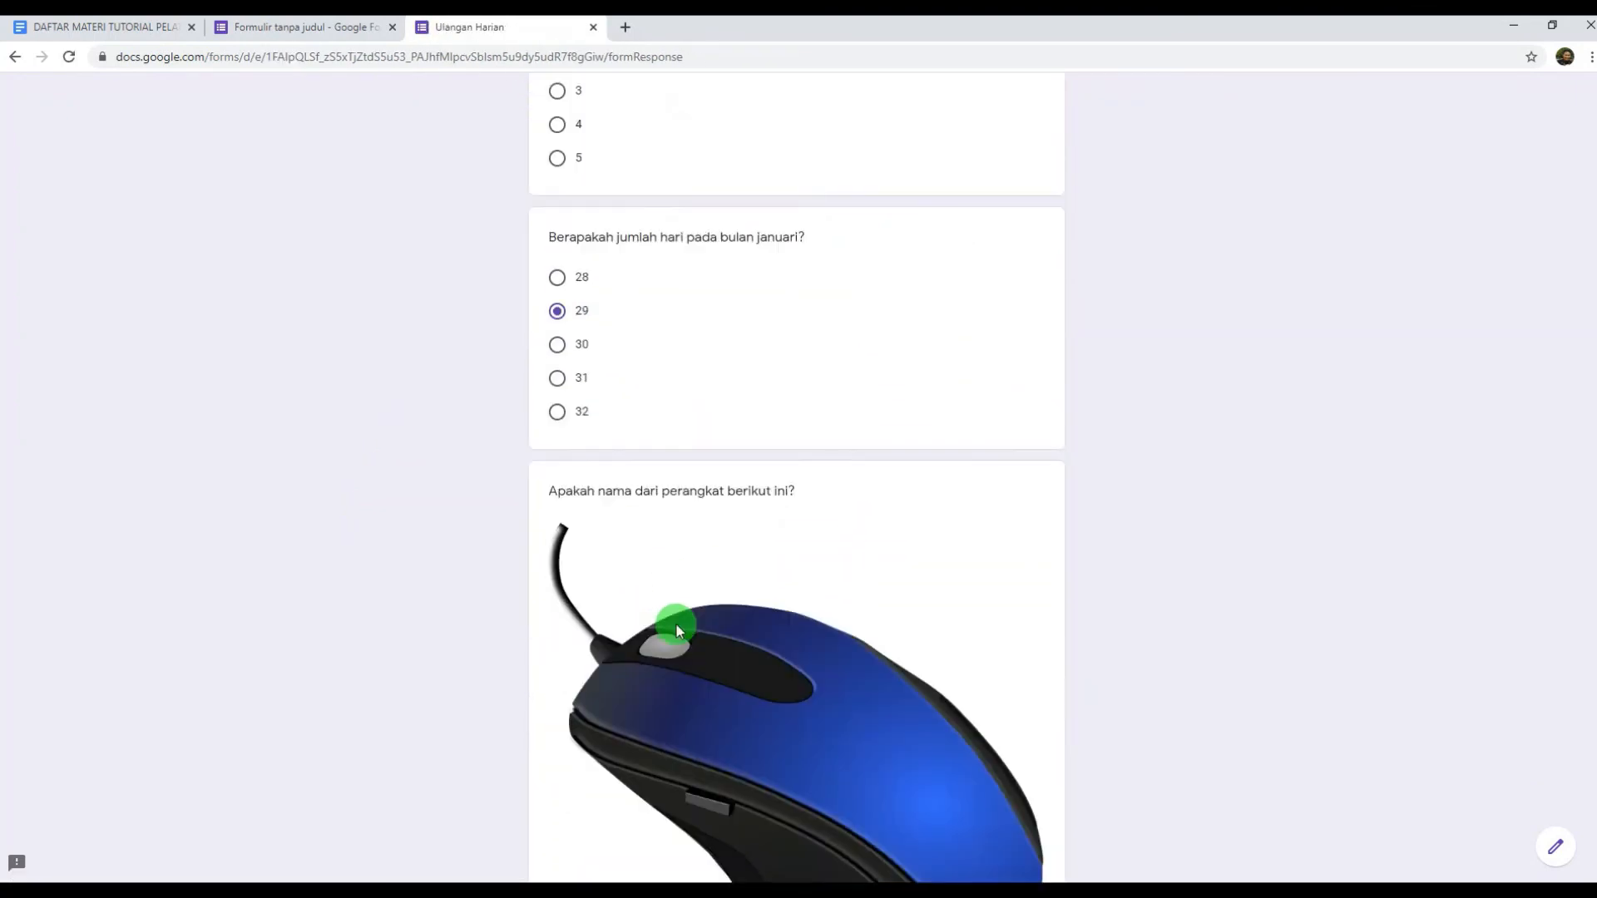
click(687, 735)
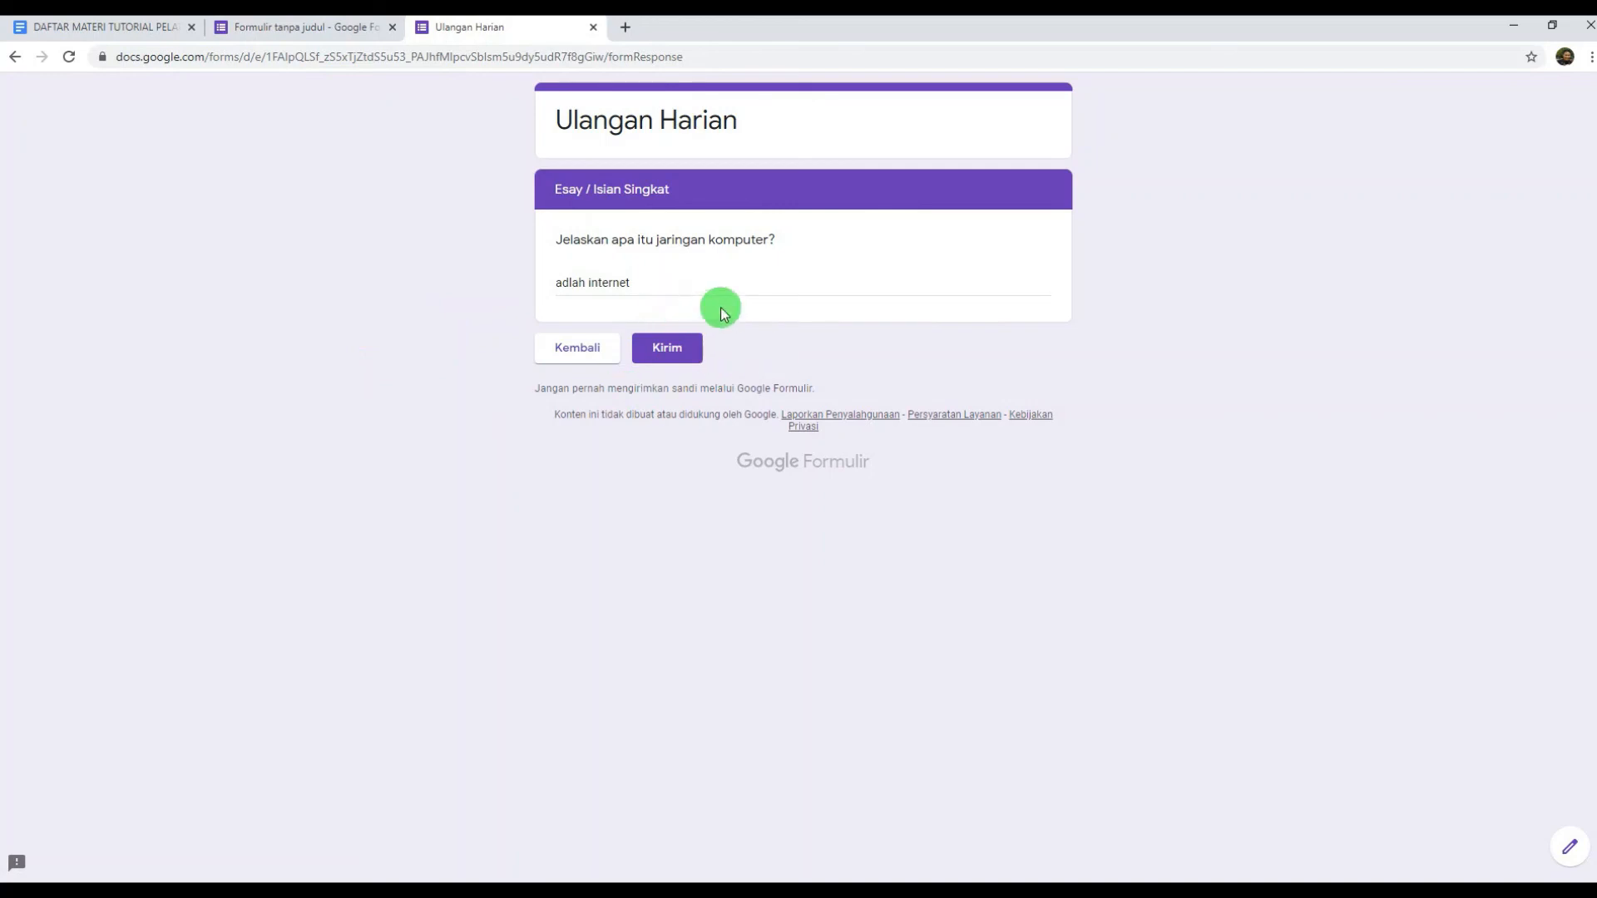
click(677, 346)
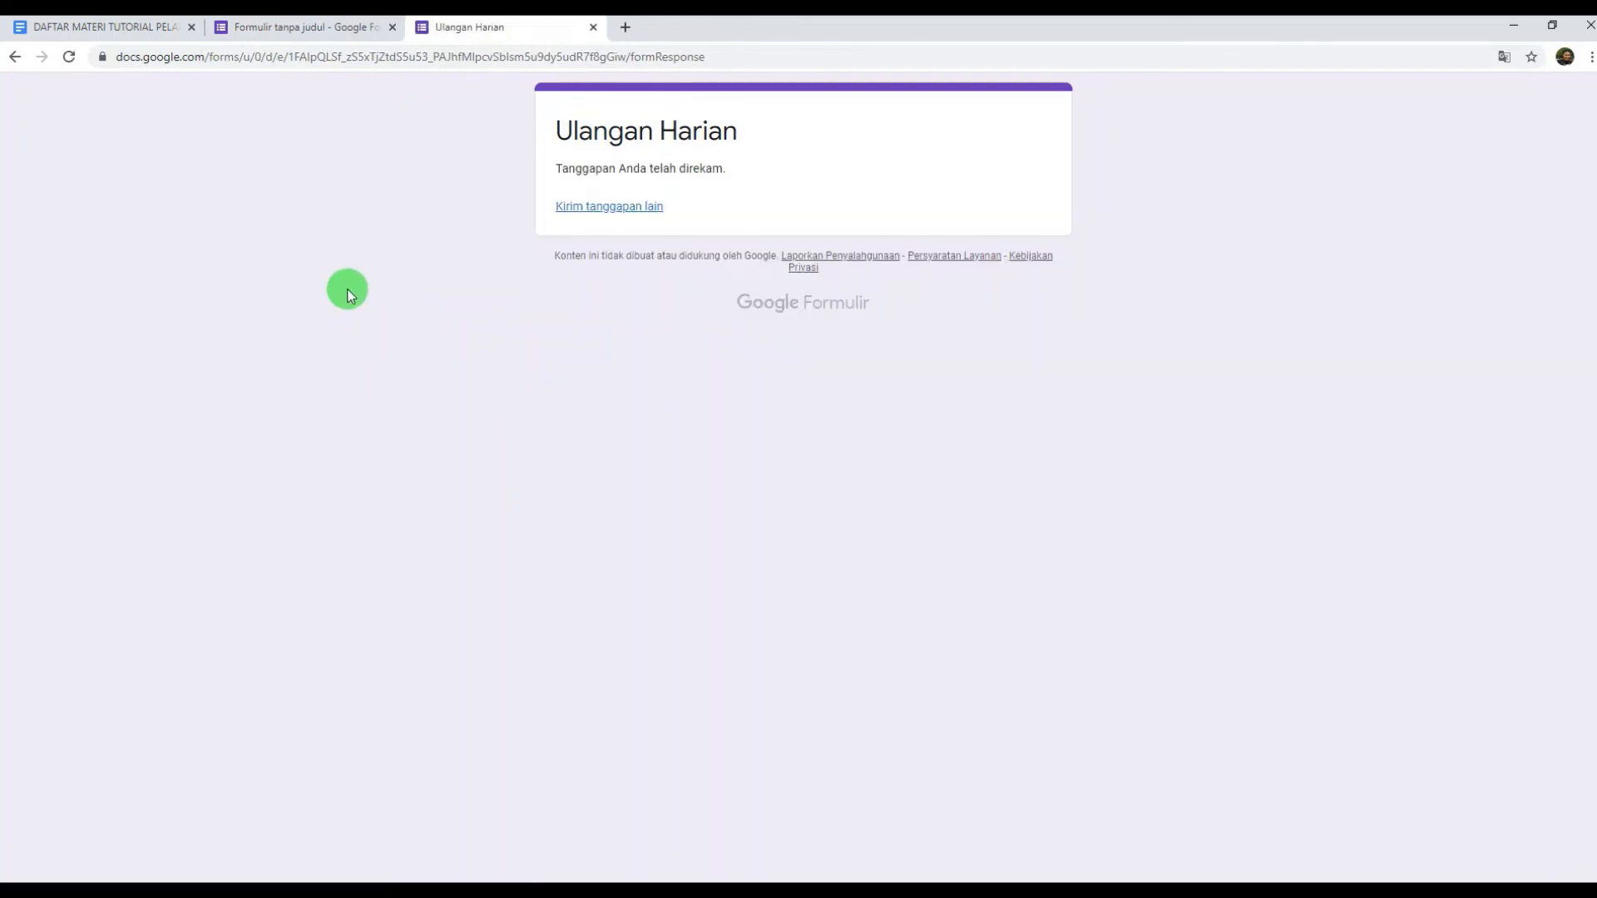
Return to the form editor and review the response summary, including the score insights and the respondents' scores
click(302, 27)
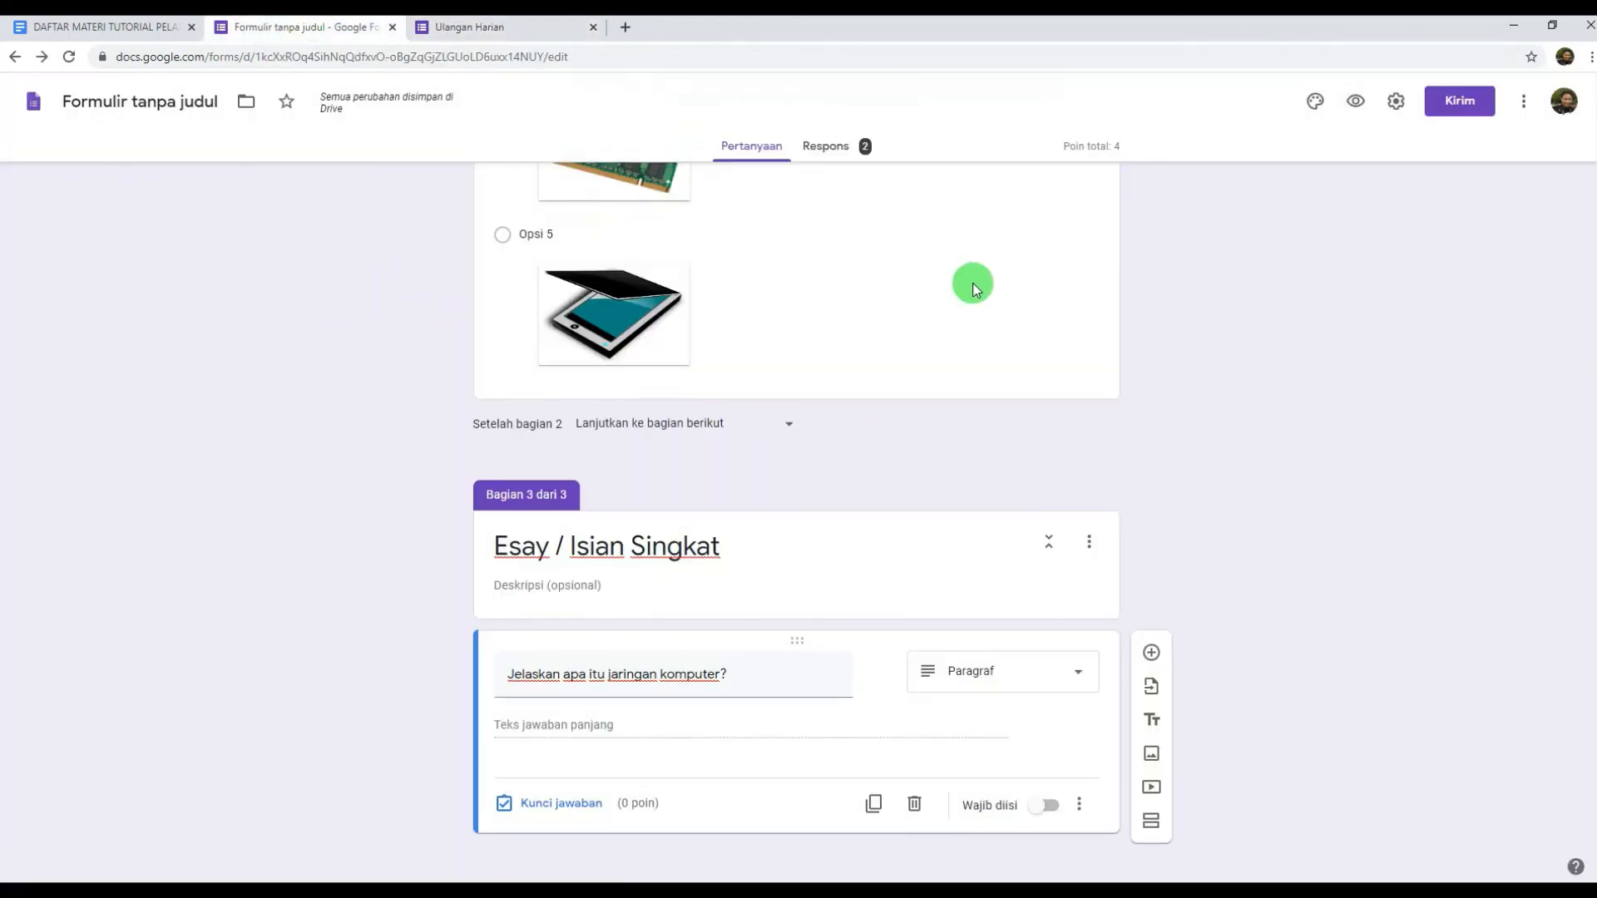
click(845, 155)
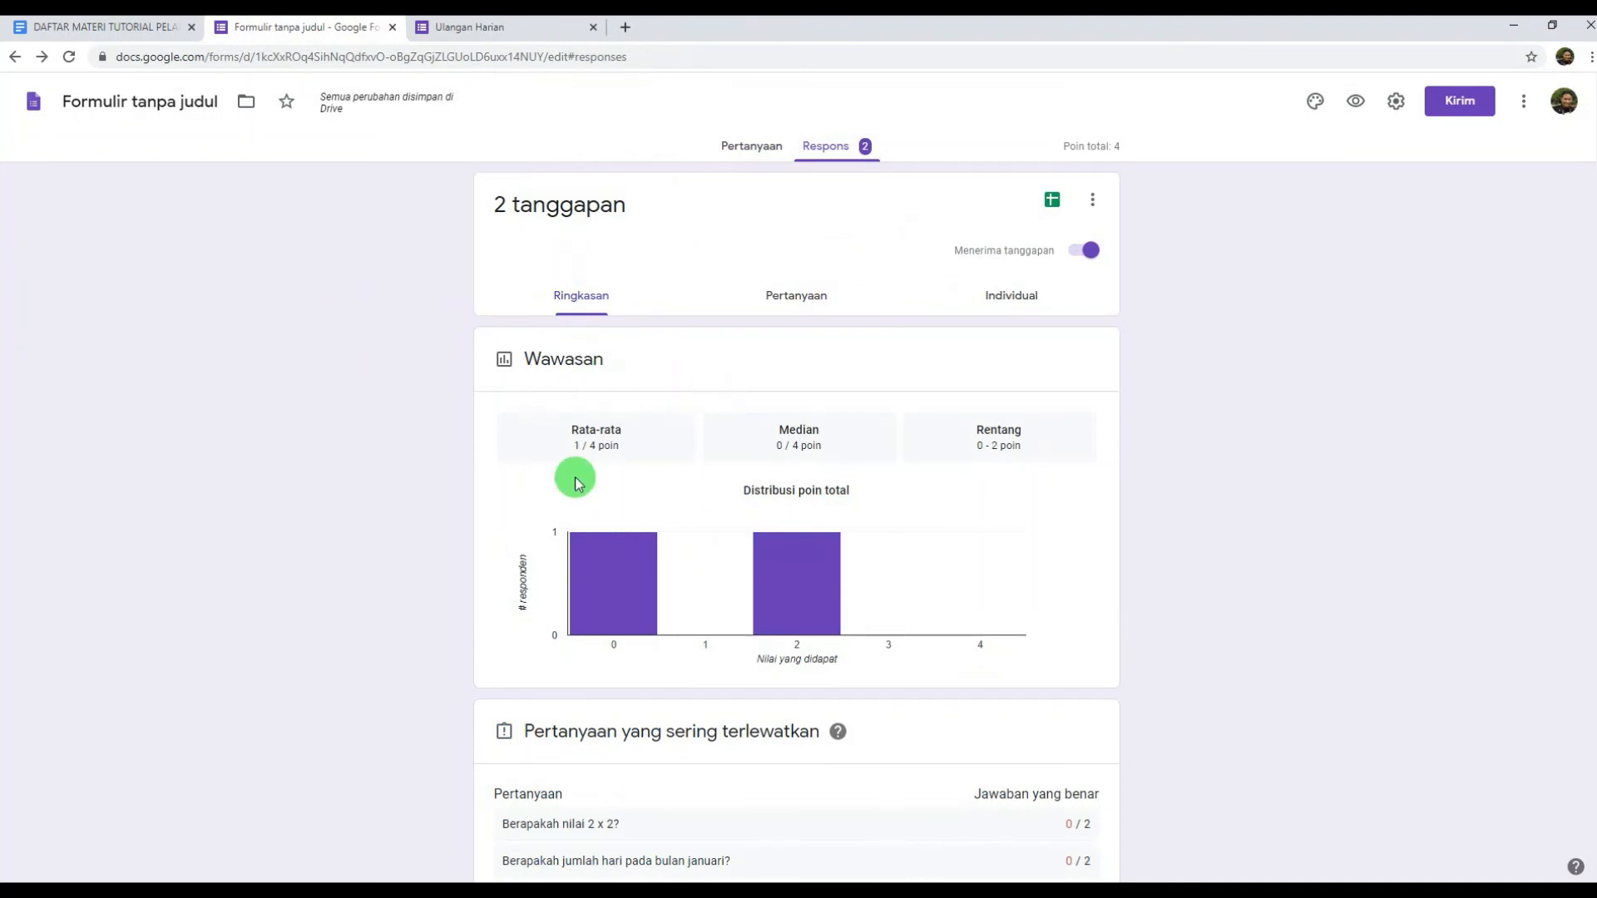
scroll(781, 490, down, 7)
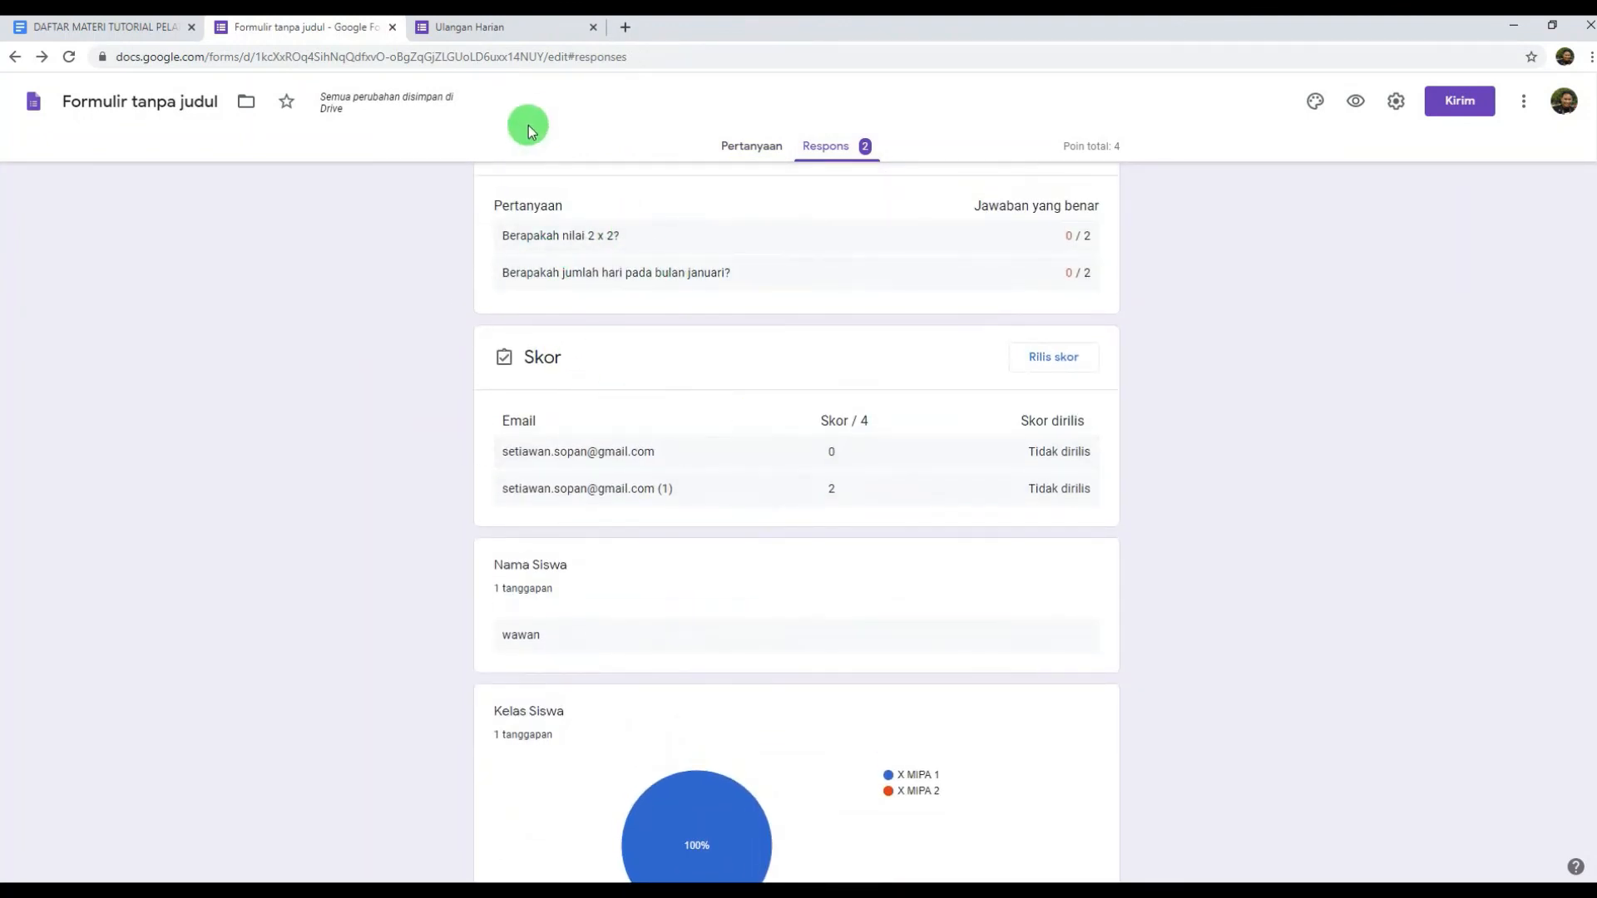
scroll(560, 271, up, 7)
Switch back to the form's questions and review all three sections down to Esay / Isian Singkat
click(748, 148)
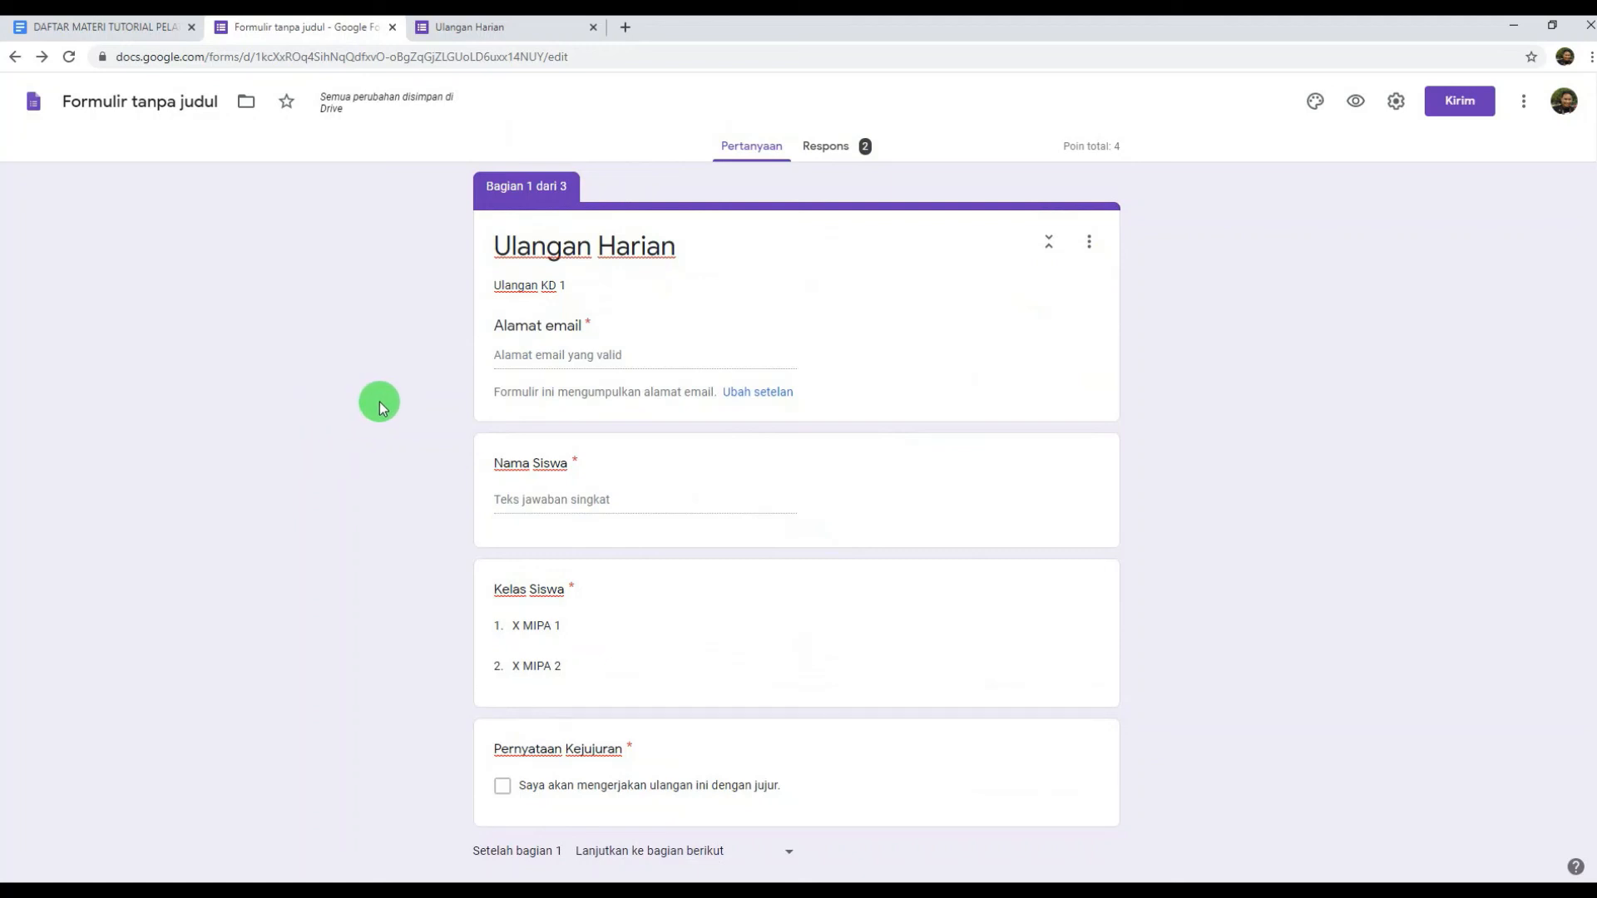
scroll(379, 405, down, 8)
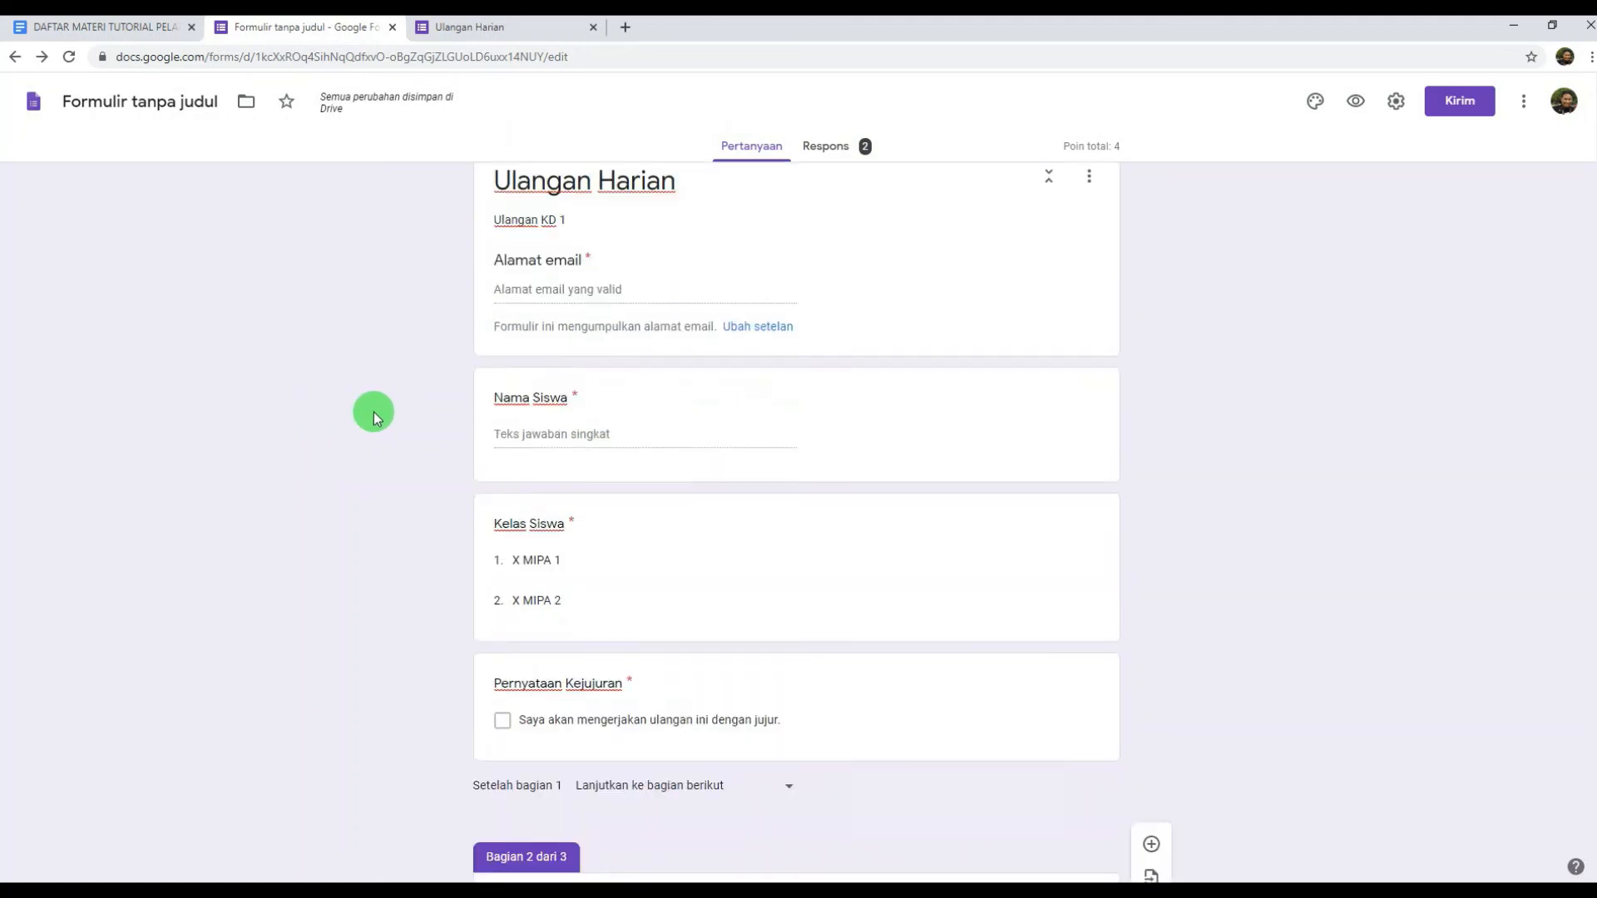
scroll(373, 412, down, 10)
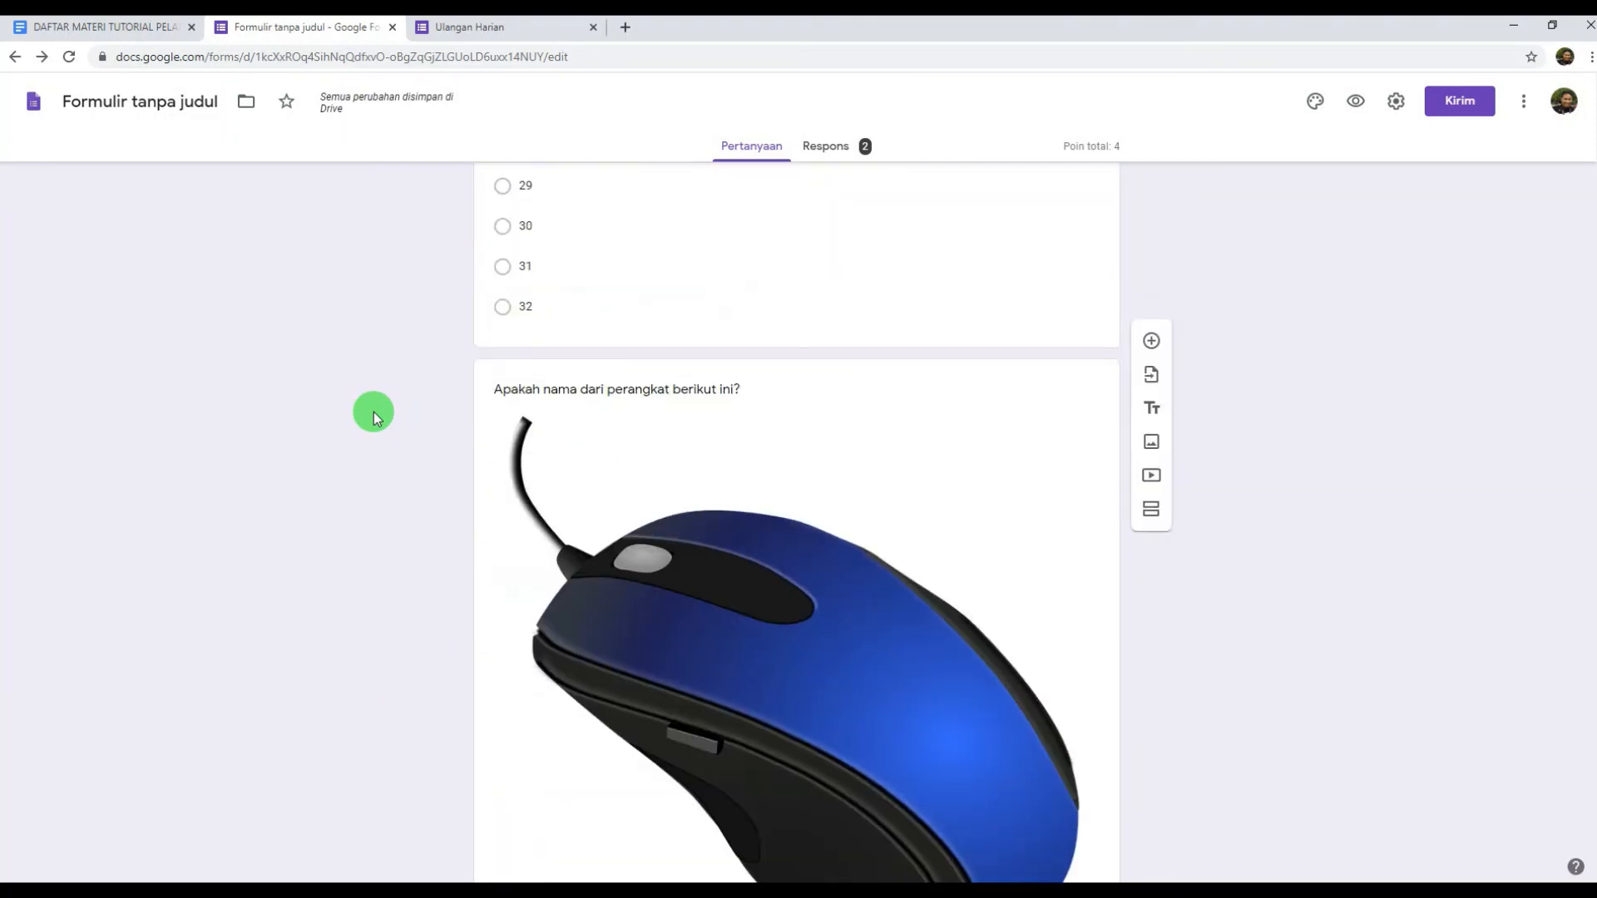
scroll(373, 411, down, 10)
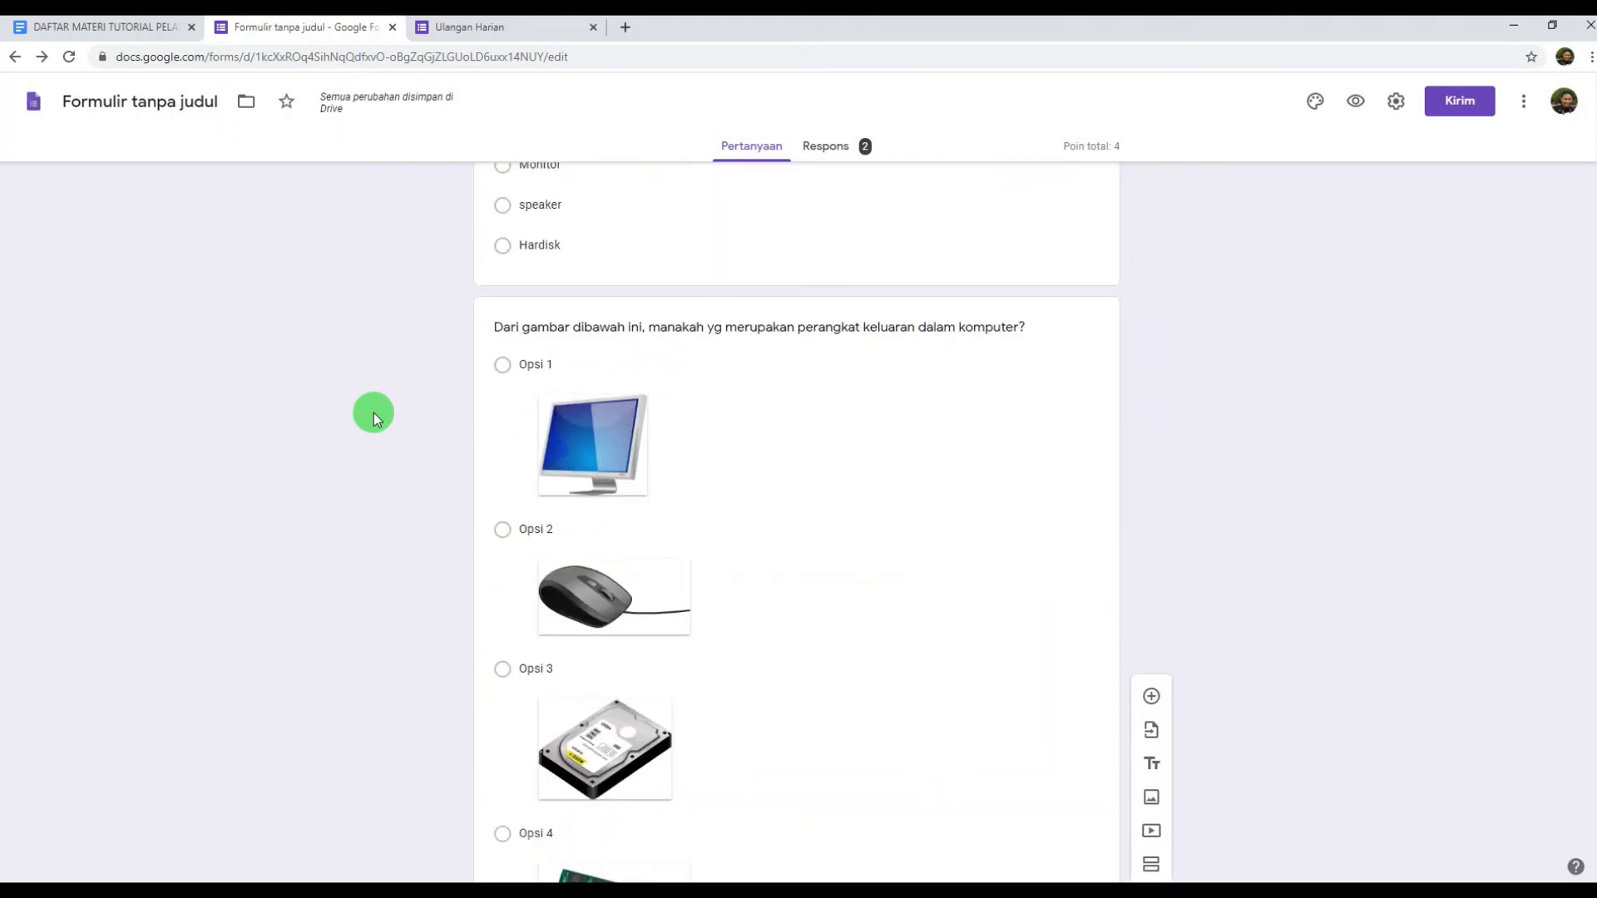
scroll(372, 412, down, 4)
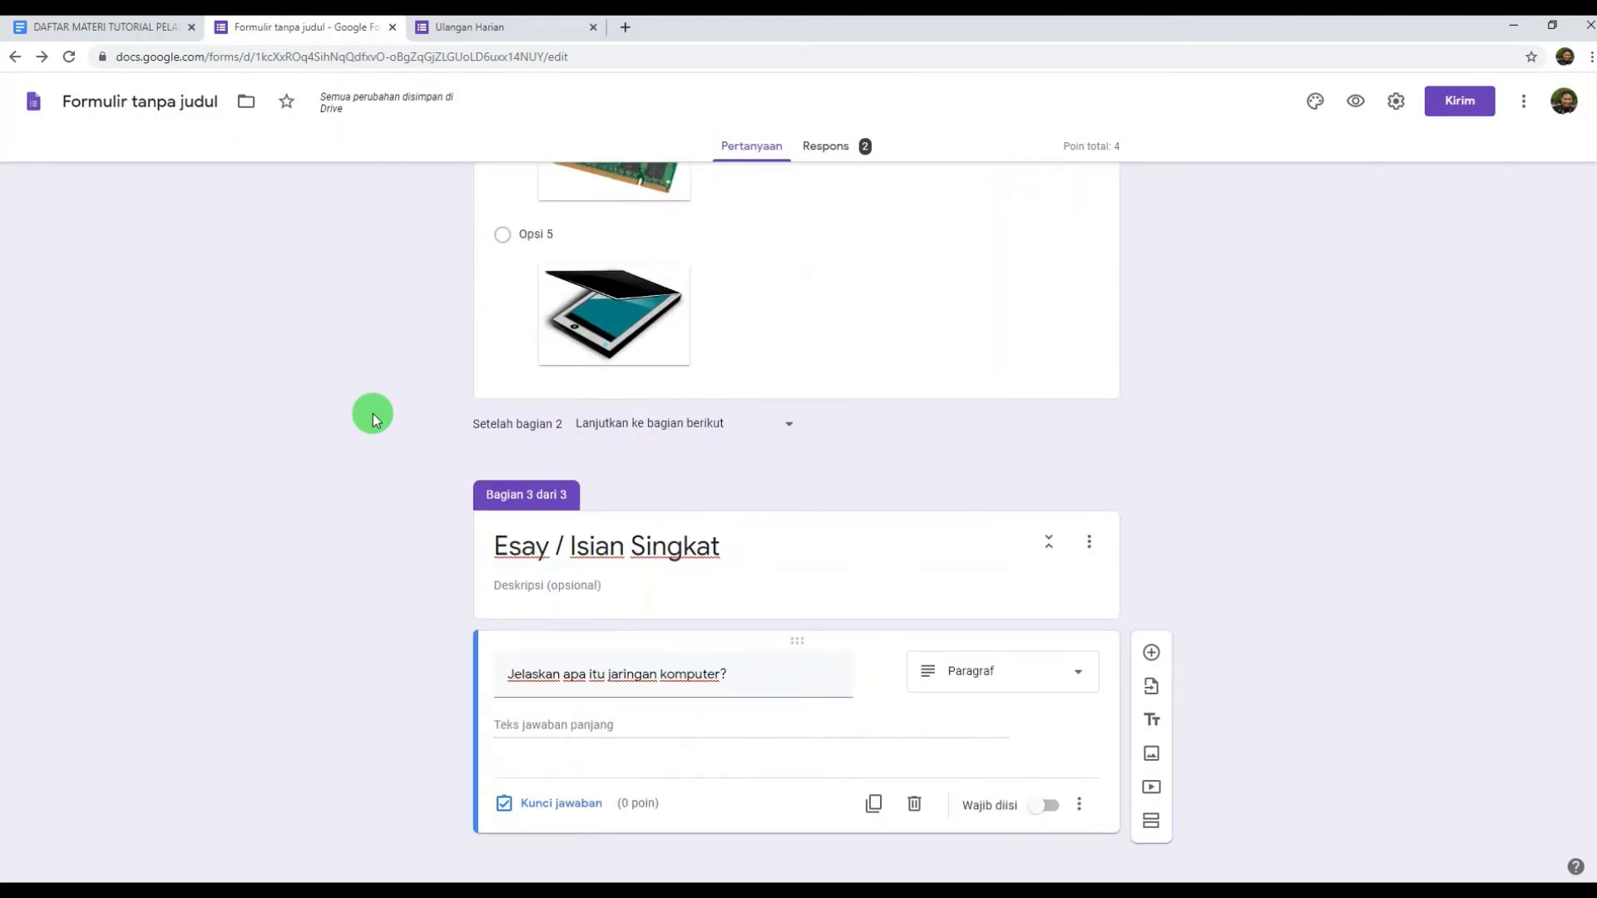